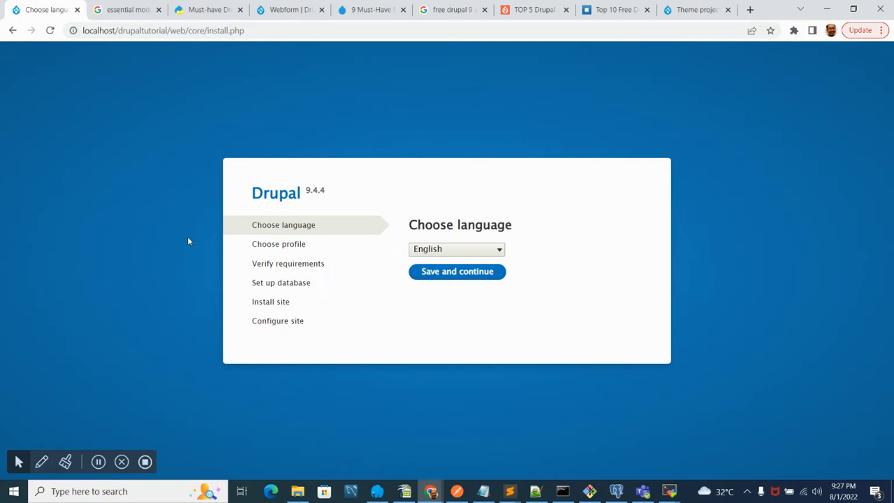
key("alt+Tab")
key("alt+Tab")
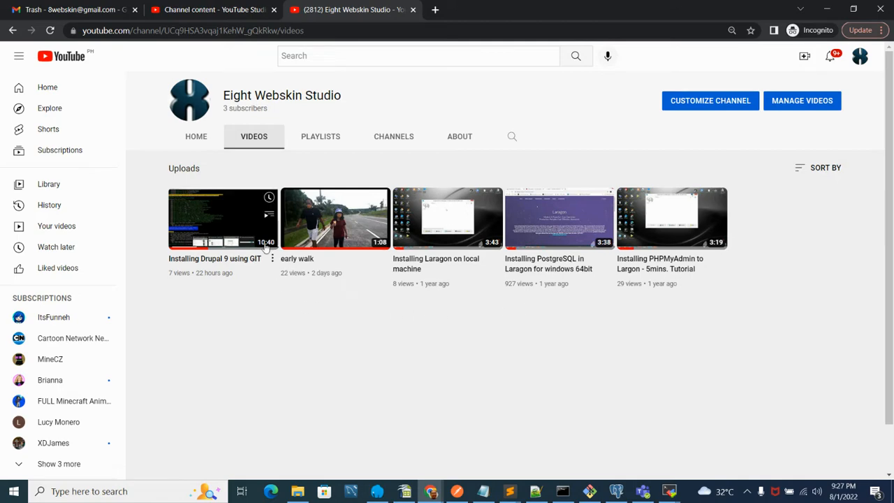
key("alt+Tab")
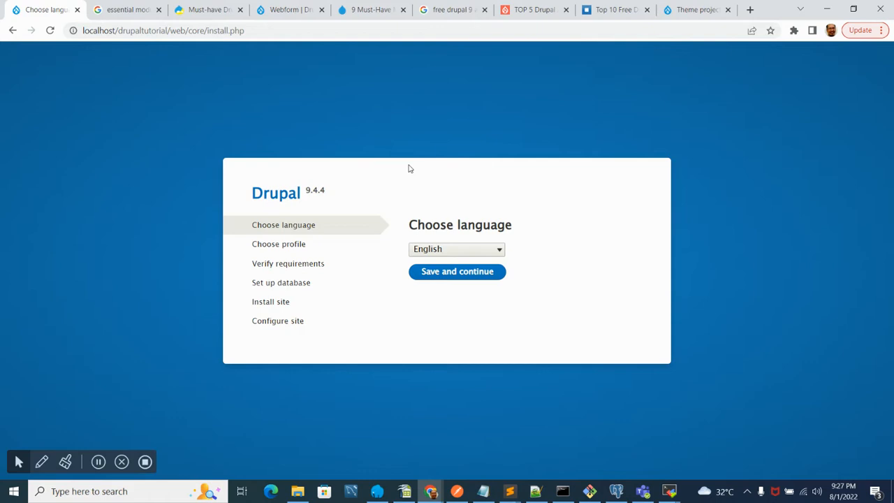
- Choose English as the installation language and continue
left_click(498, 253)
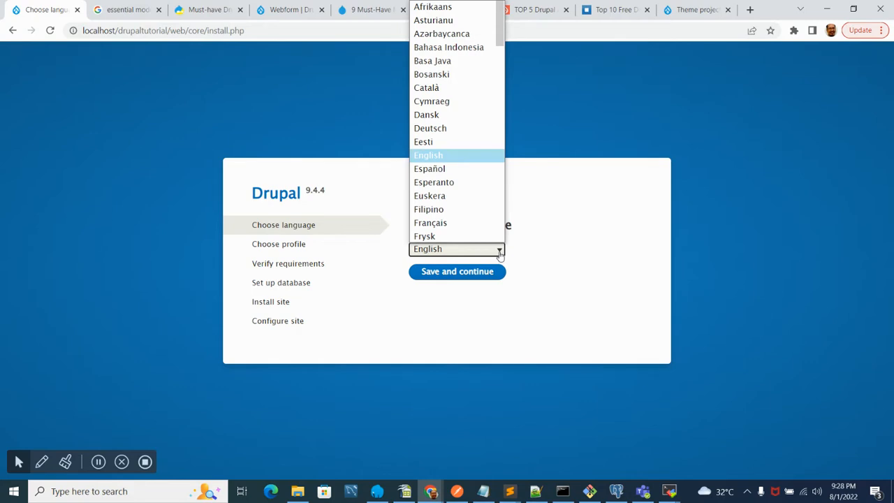
left_click(428, 159)
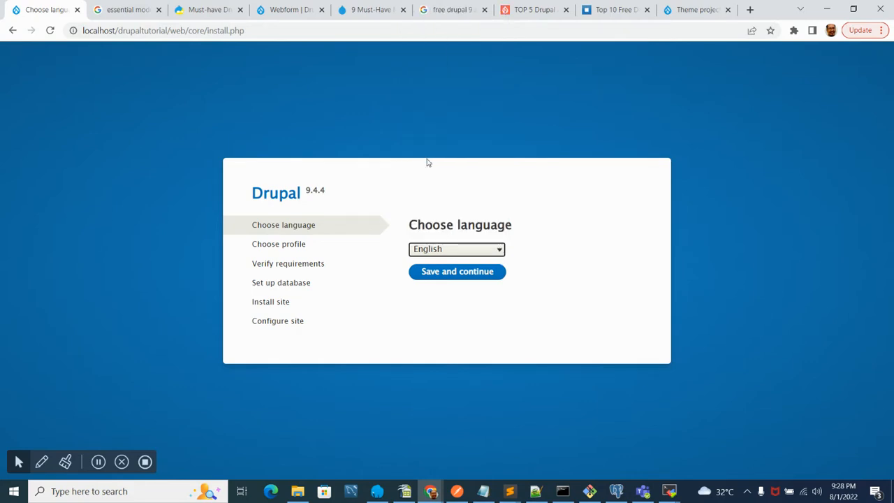
left_click(456, 277)
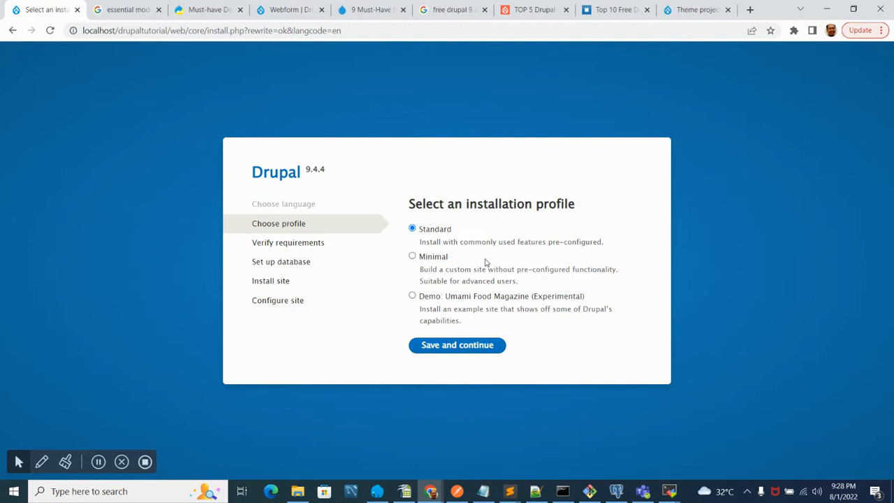
- Select the Standard installation profile and continue to the next installer stage
left_click(425, 260)
left_click(413, 229)
left_click(452, 349)
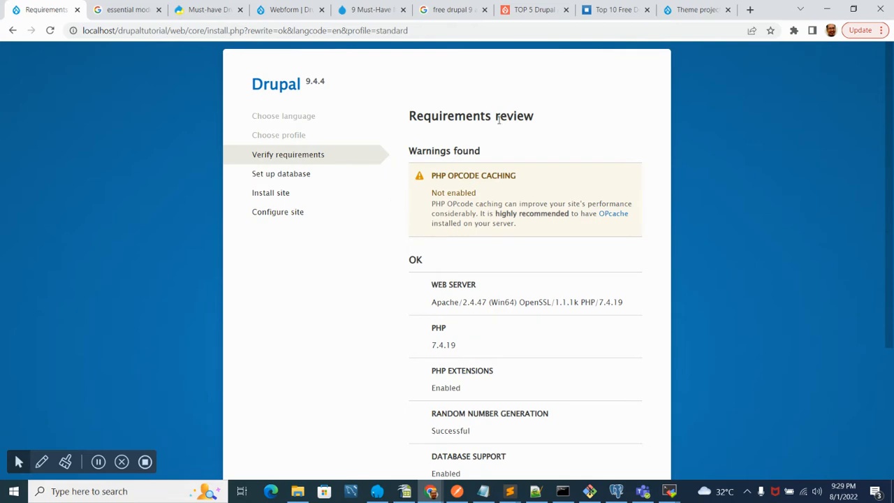
- Review the requirements check results, including the warnings and the OK items
scroll(350, 220, "down", 3)
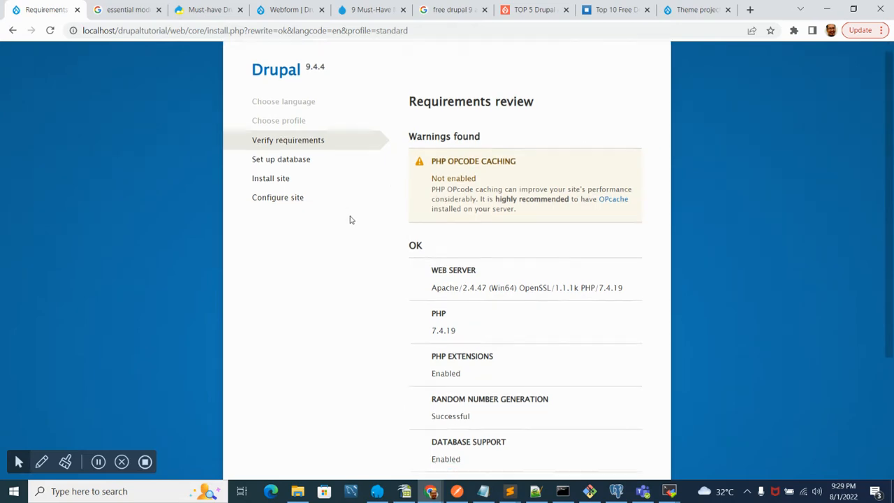
scroll(352, 220, "up", 3)
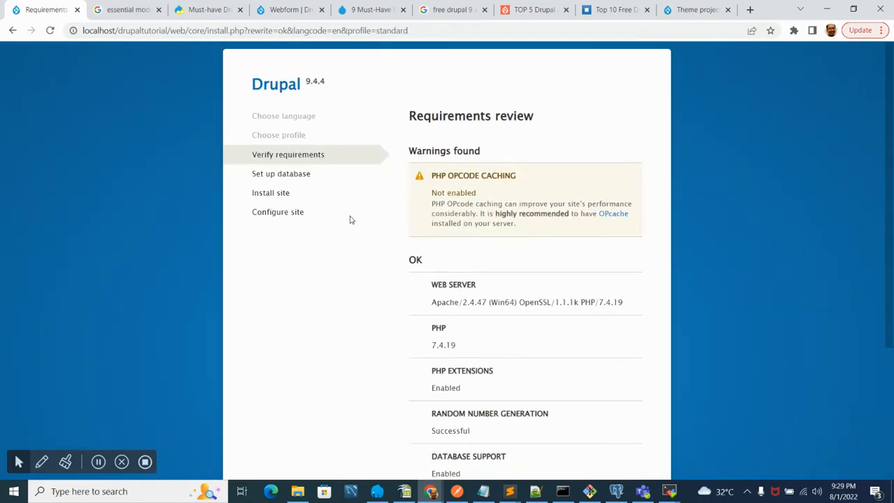
scroll(351, 220, "down", 3)
scroll(351, 220, "up", 3)
scroll(352, 220, "down", 3)
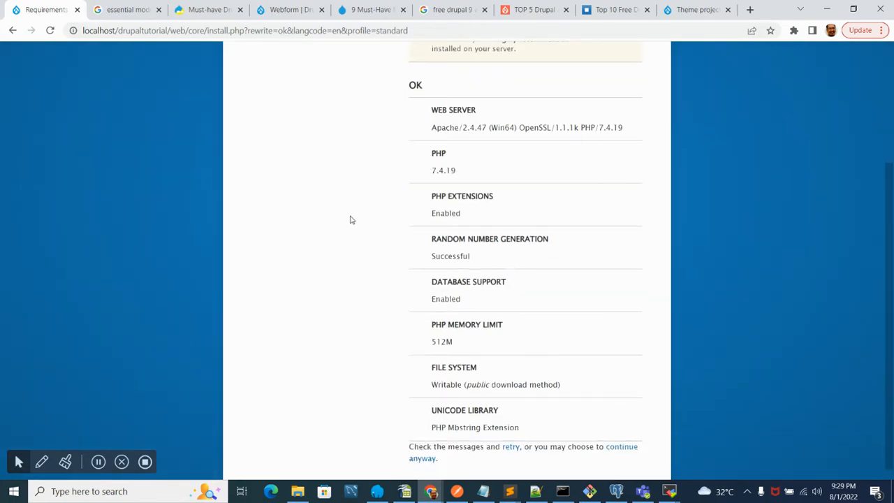
scroll(352, 220, "up", 3)
scroll(351, 220, "down", 2)
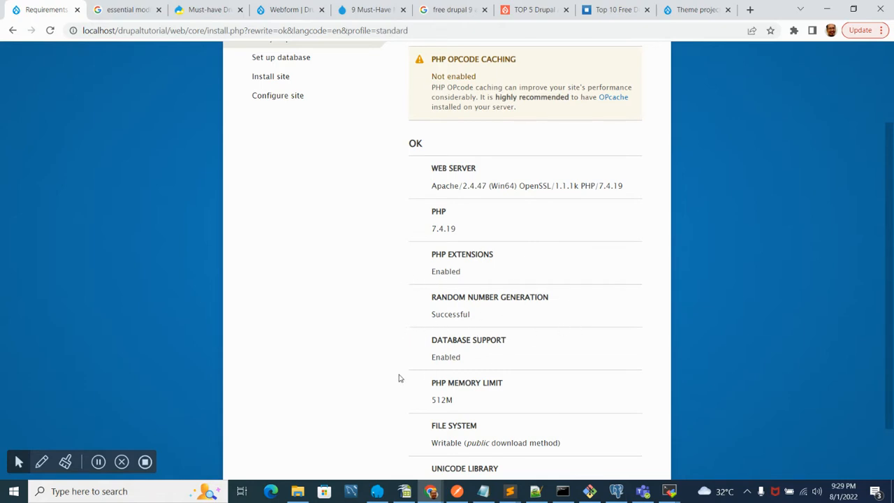
scroll(408, 374, "down", 2)
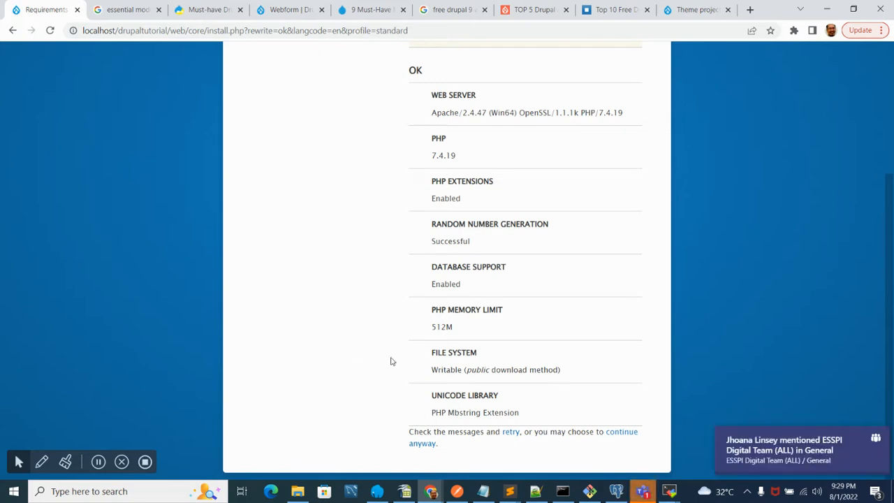
left_click(875, 440)
scroll(379, 219, "up", 3)
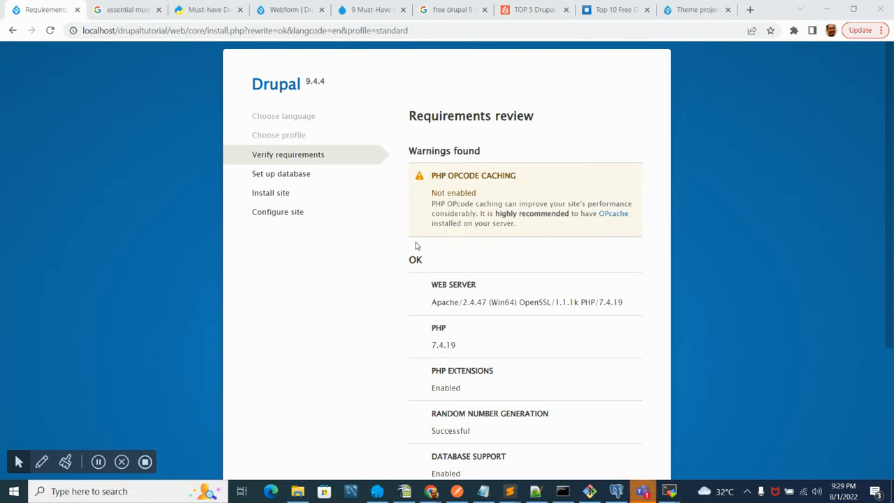
scroll(416, 243, "down", 3)
scroll(417, 241, "up", 3)
scroll(417, 242, "down", 3)
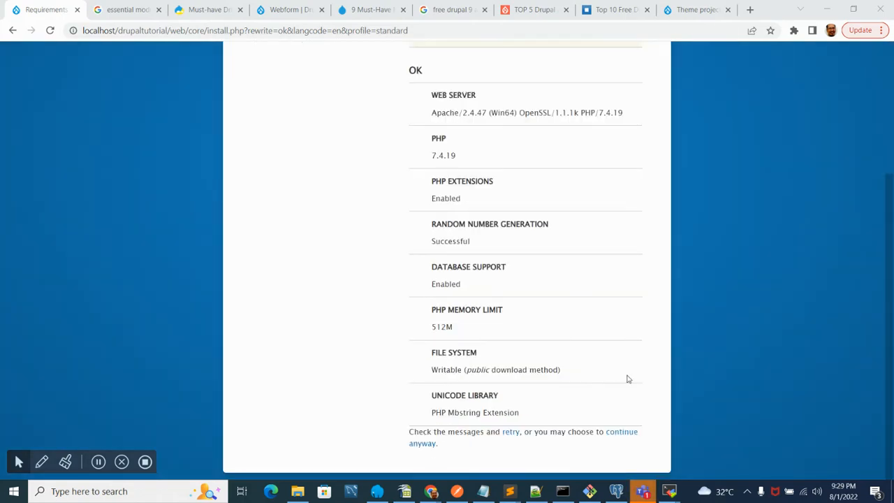
- Continue the installation anyway despite the requirements warning
left_click(620, 432)
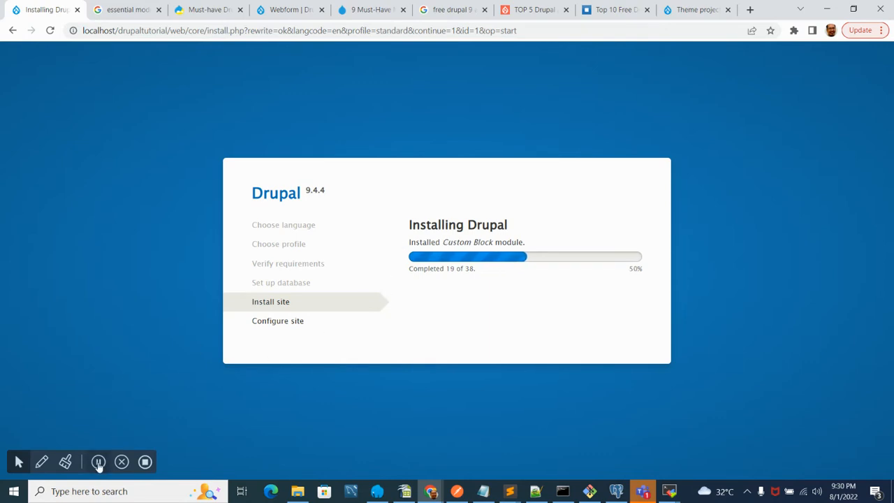
left_click(98, 461)
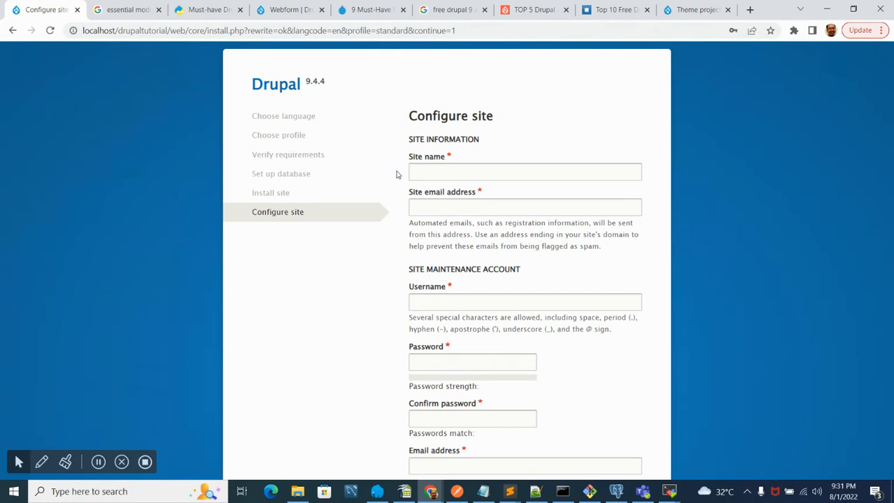
- Set the site name to Xsample on the Configure site form
scroll(396, 174, "down", 1)
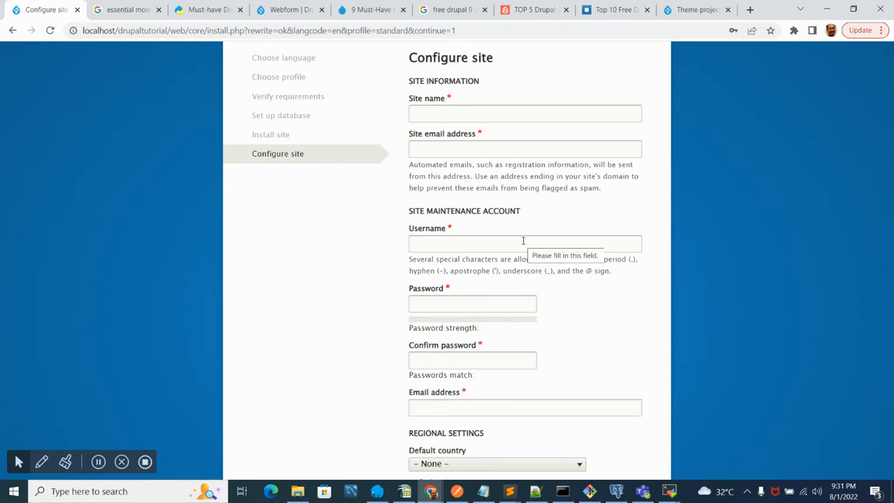
scroll(523, 240, "down", 2)
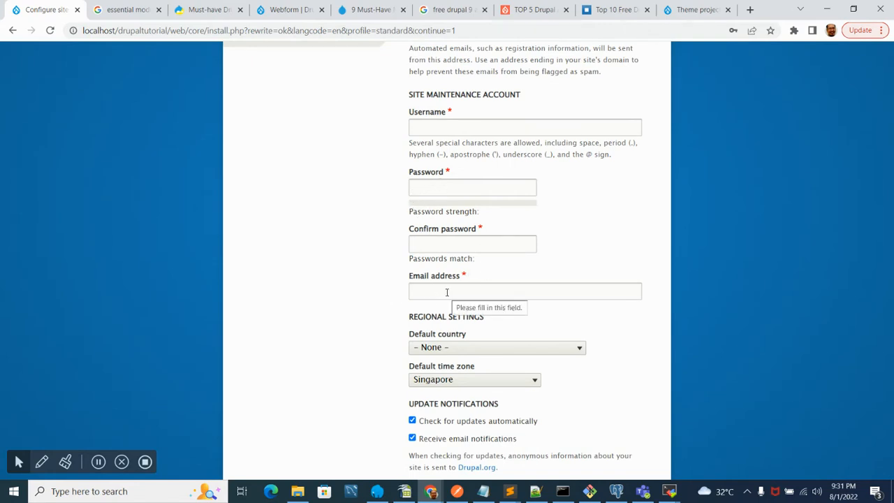
scroll(447, 292, "up", 2)
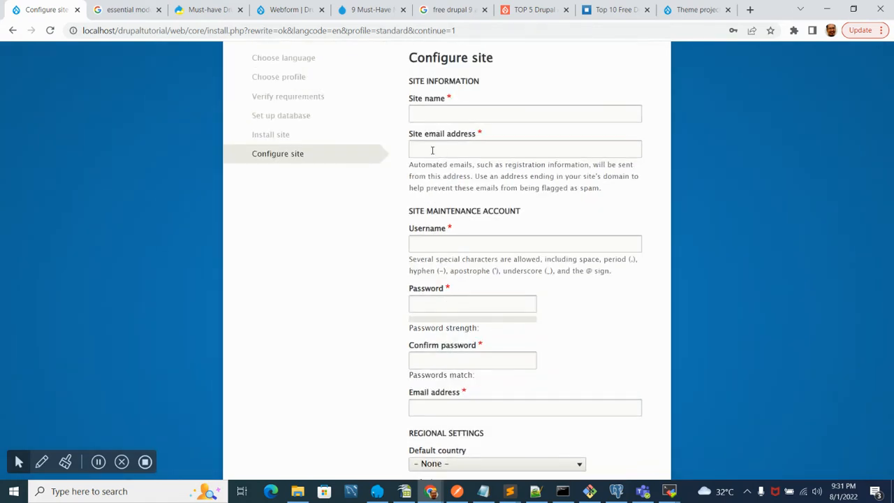
scroll(353, 286, "down", 3)
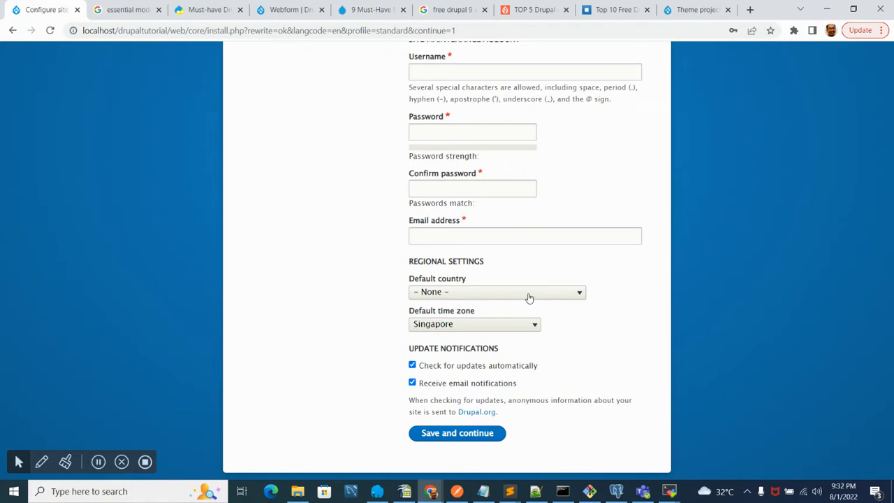
scroll(357, 378, "up", 3)
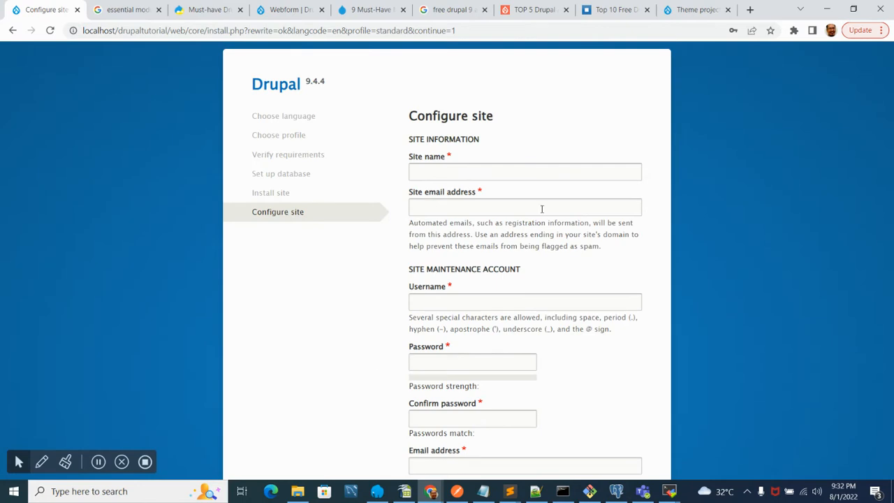
left_click(471, 173)
type("x")
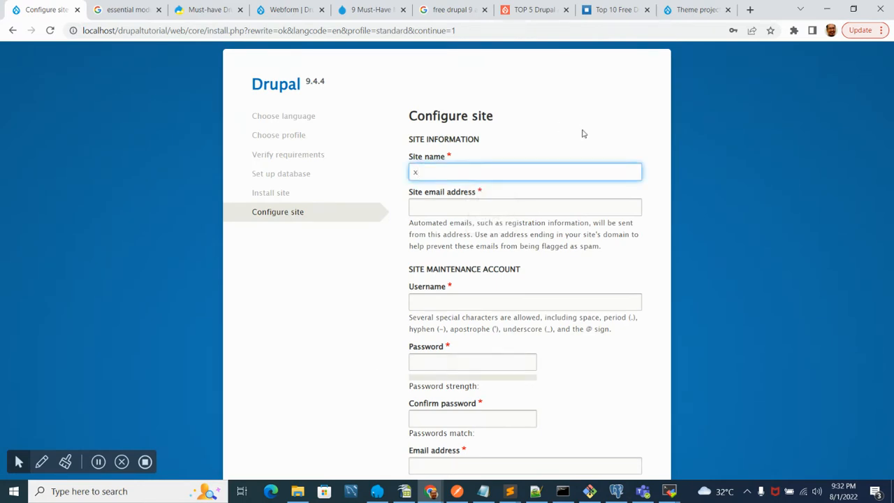
type("sample")
left_click(418, 172)
key("BackSpace")
type("X")
- Fill in the site email address and set the maintenance account username to admin
left_click(431, 209)
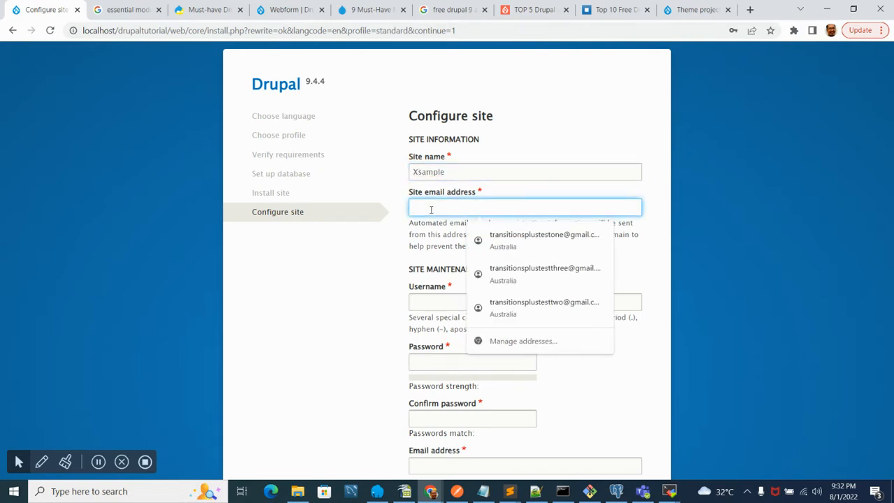
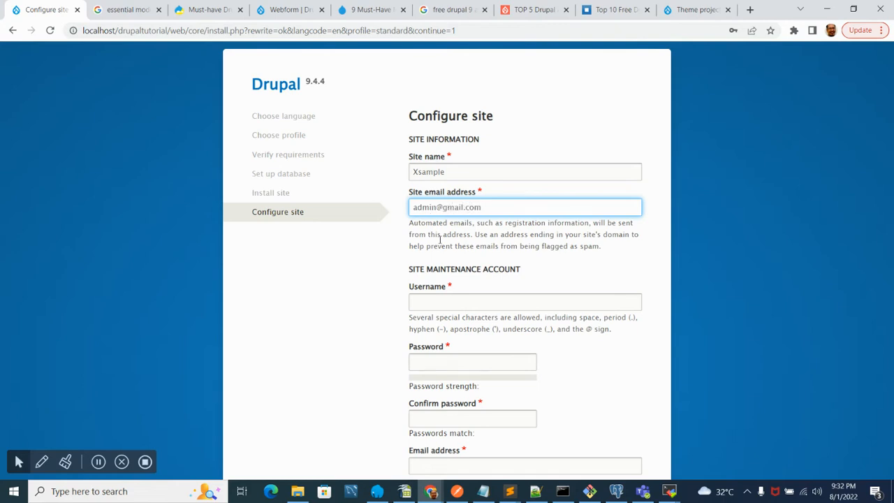
left_click(486, 301)
type("admin")
key("Tab")
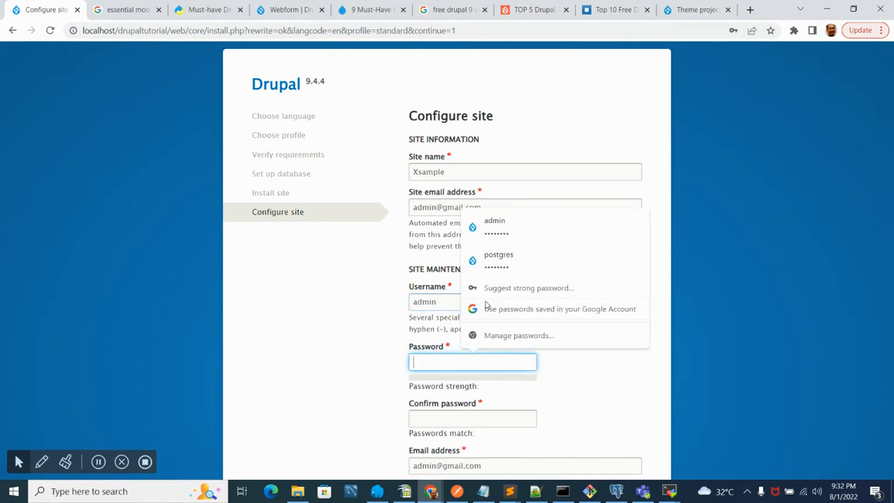
- Enter and confirm the maintenance account password
type("a•••")
left_click(468, 421)
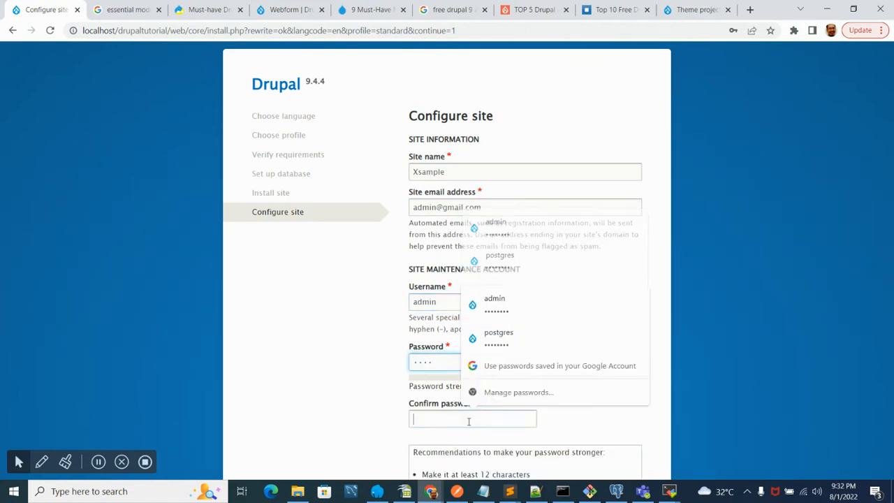
type("••••")
left_click(608, 382)
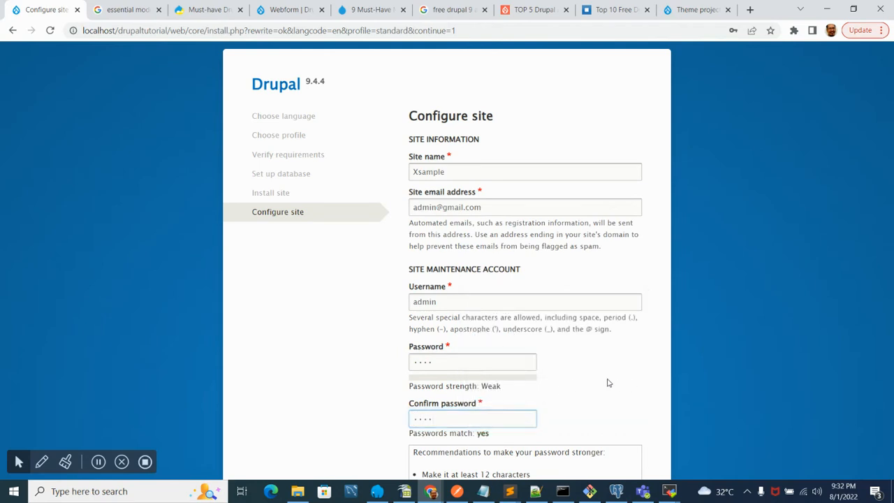
- Set the default country to Australia and save the site configuration
scroll(577, 369, "down", 3)
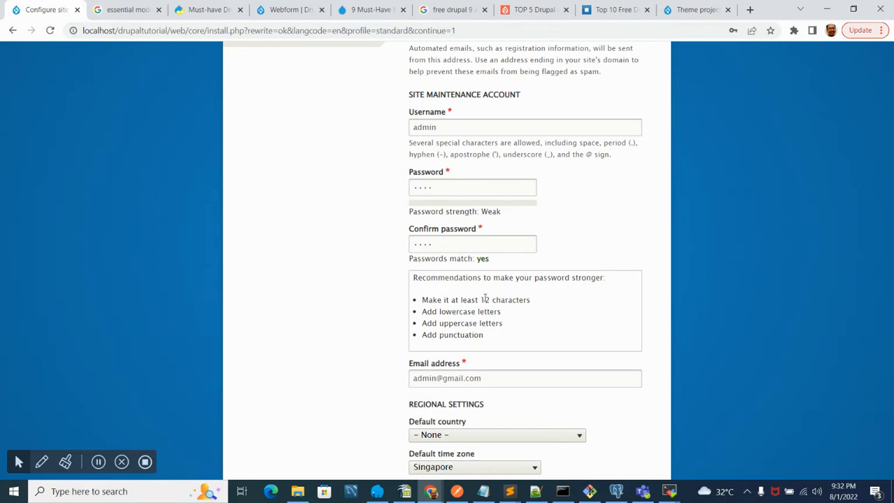
scroll(395, 264, "down", 2)
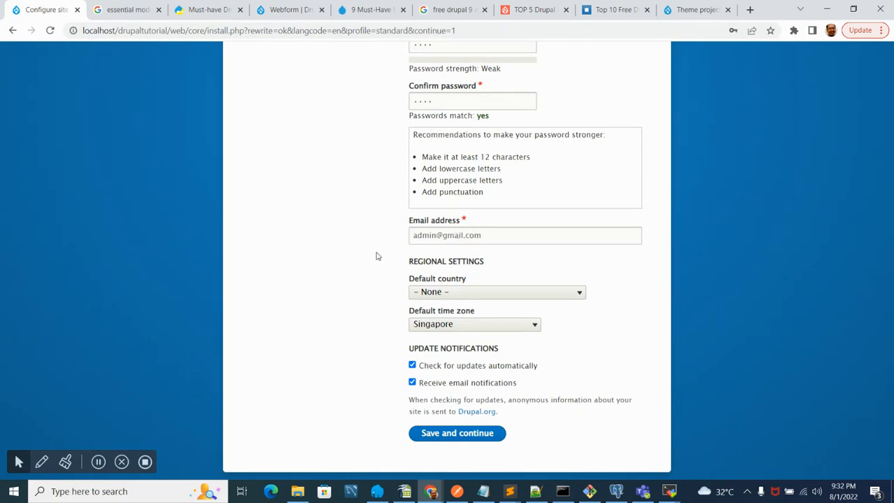
scroll(376, 255, "up", 4)
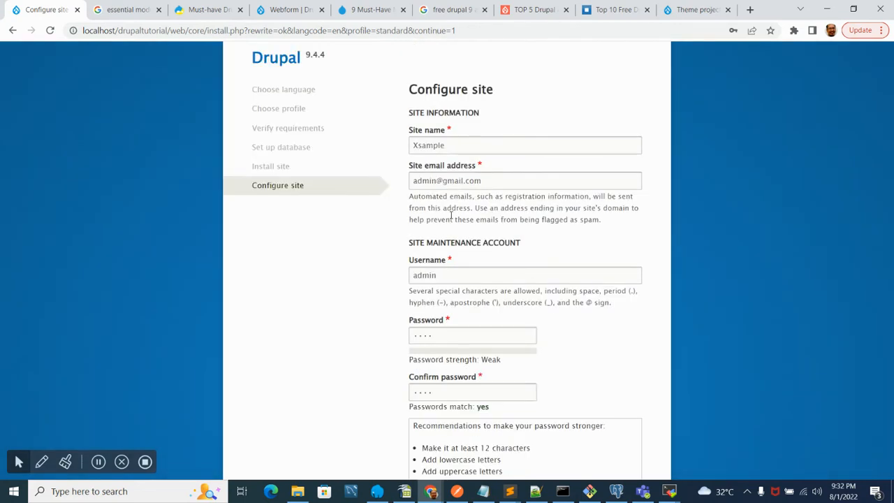
scroll(349, 278, "down", 4)
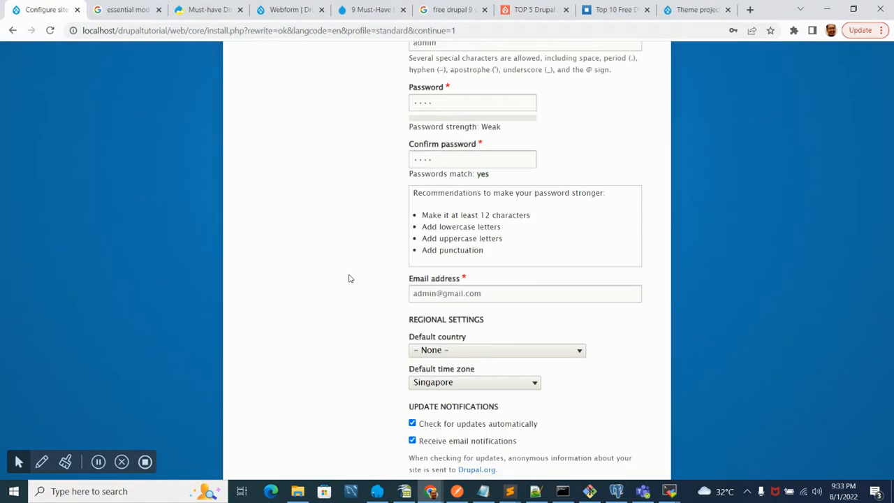
left_click(506, 292)
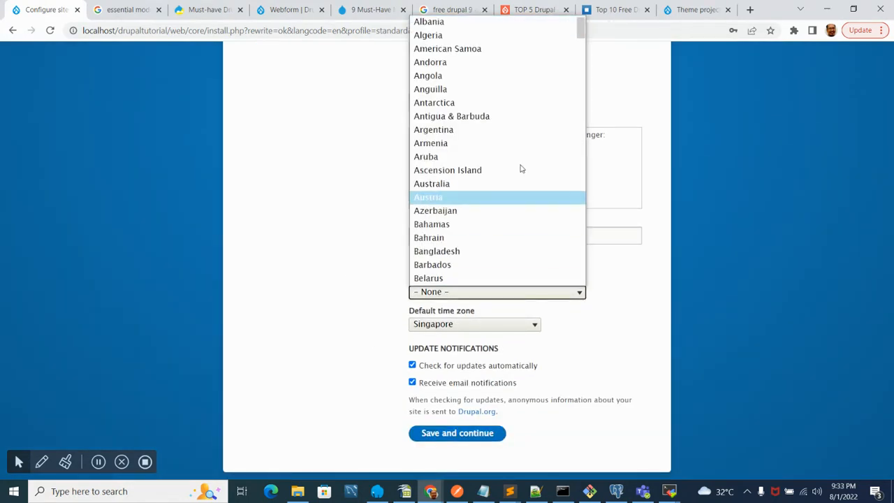
left_click(458, 184)
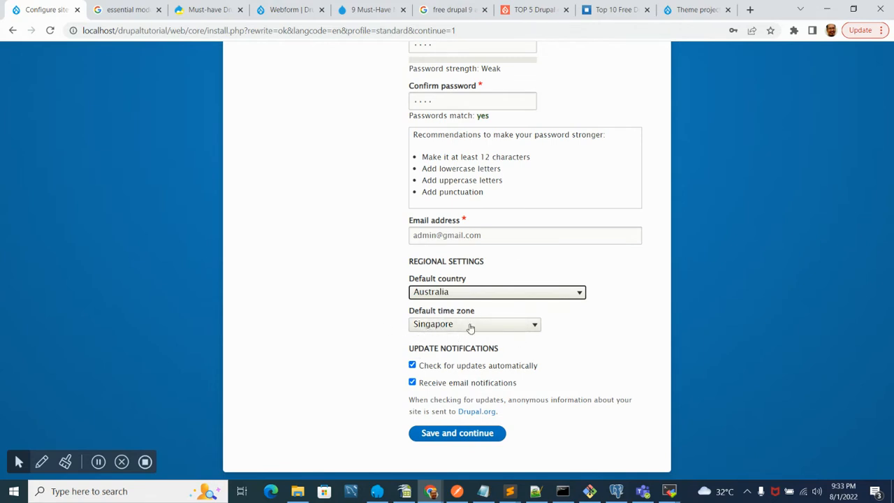
left_click(457, 436)
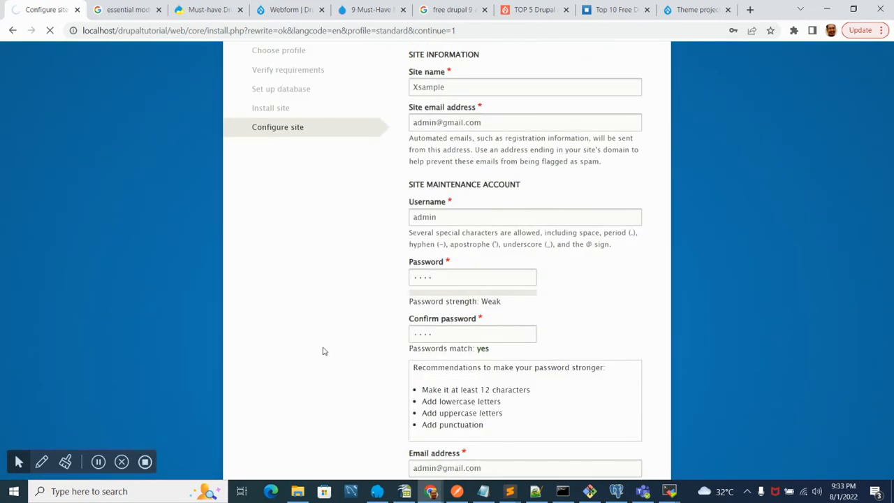
scroll(324, 351, "up", 2)
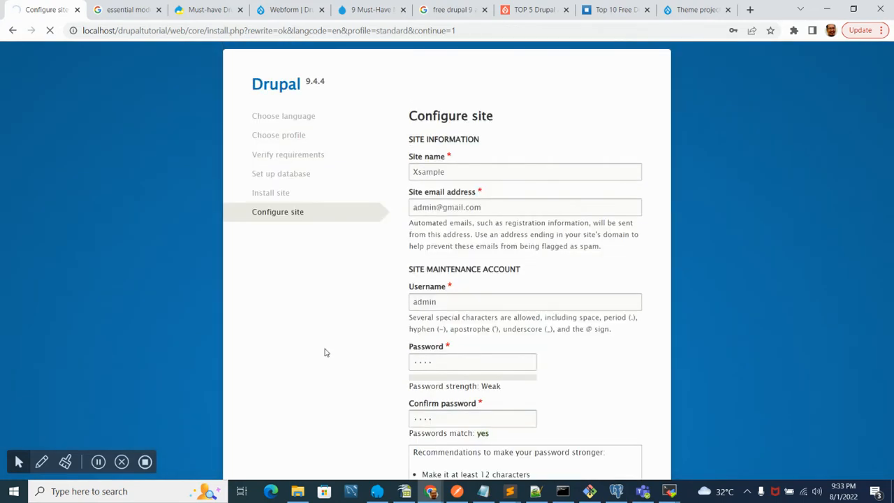
scroll(325, 352, "down", 3)
scroll(324, 352, "down", 2)
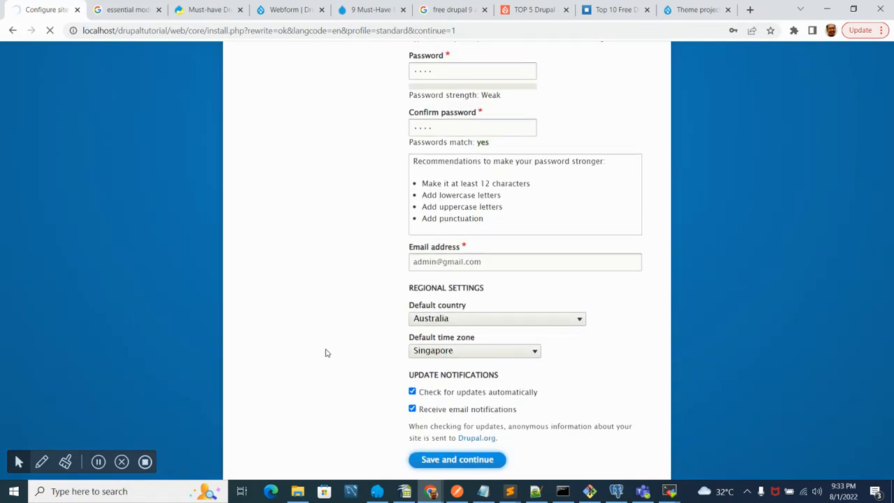
- Accept the browser's offer to update the saved password for the admin account after the install finishes
scroll(326, 352, "up", 3)
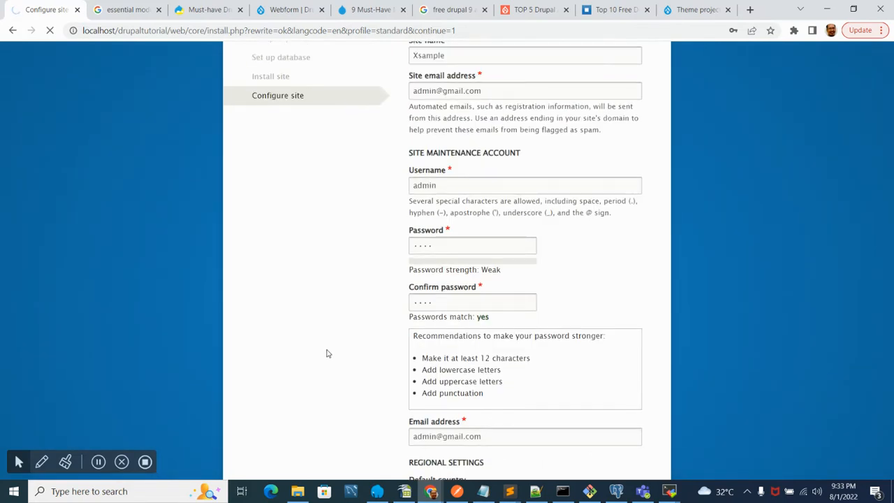
scroll(326, 353, "up", 2)
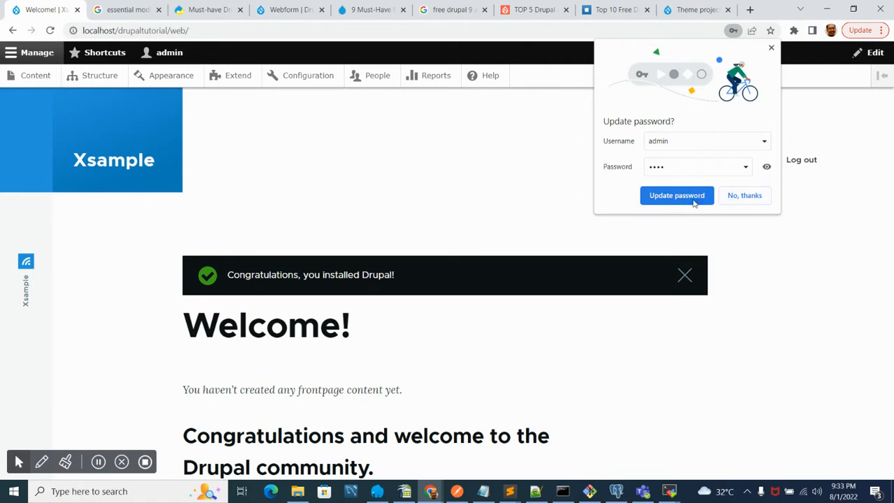
left_click(684, 196)
- Scroll through the new site's welcome page to read the getting-started information
scroll(223, 297, "down", 4)
scroll(223, 297, "up", 4)
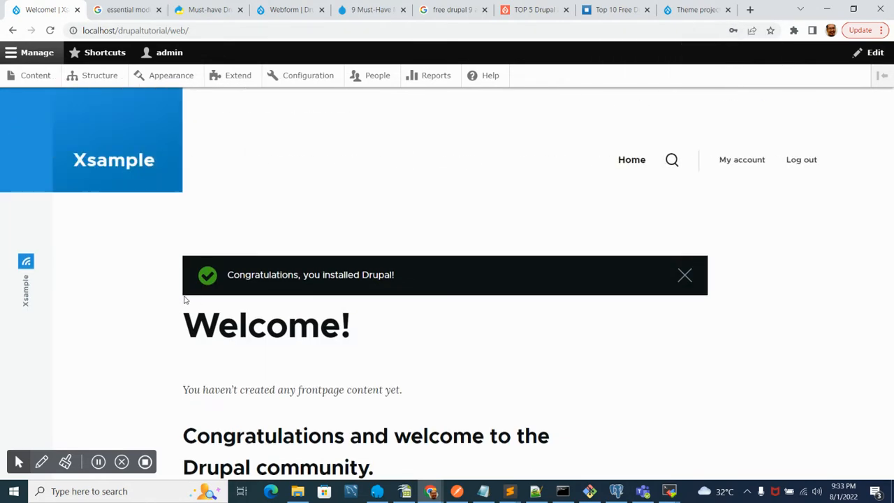
scroll(277, 262, "down", 8)
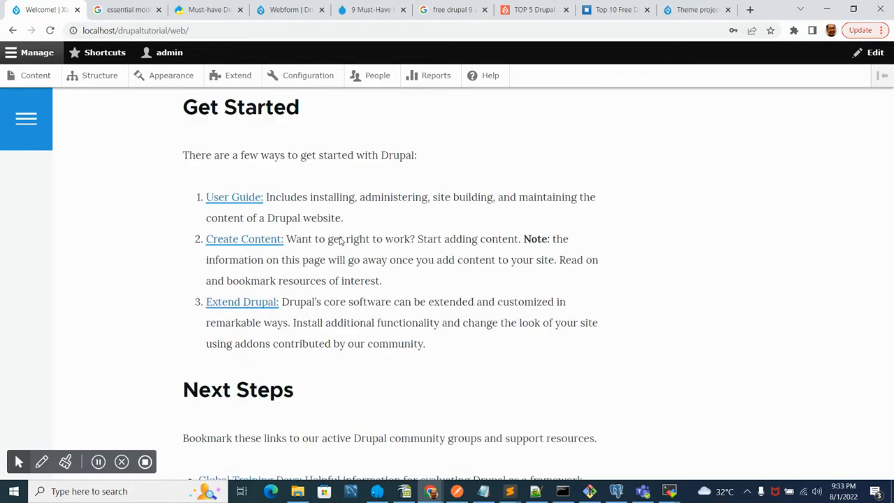
scroll(340, 241, "down", 5)
scroll(341, 241, "up", 13)
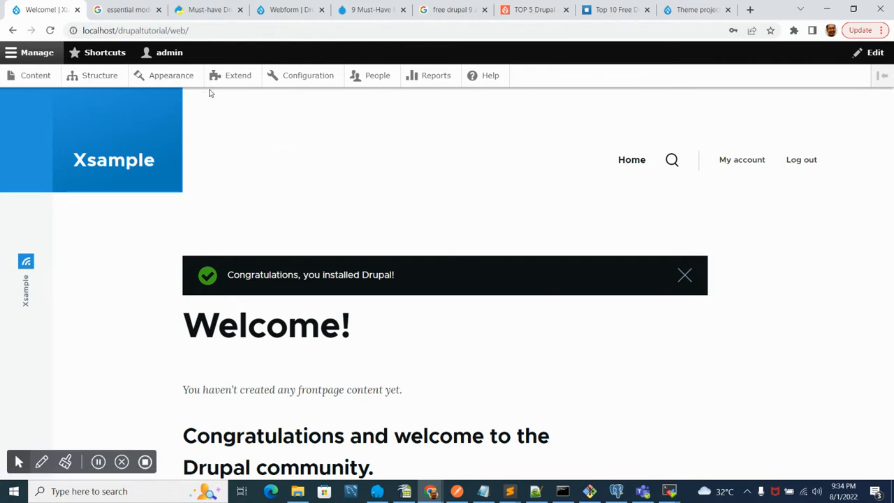
- Open the Appearance administration page in a new tab and switch to it
middle_click(175, 75)
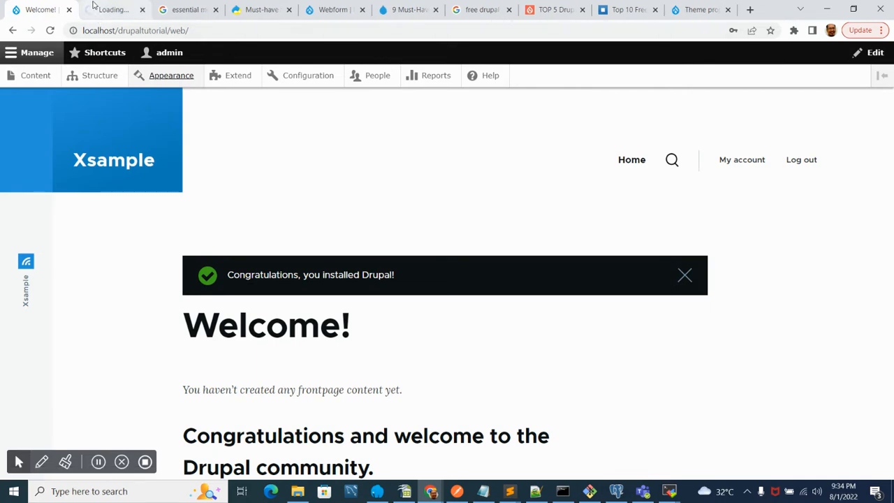
left_click(112, 10)
left_click(60, 9)
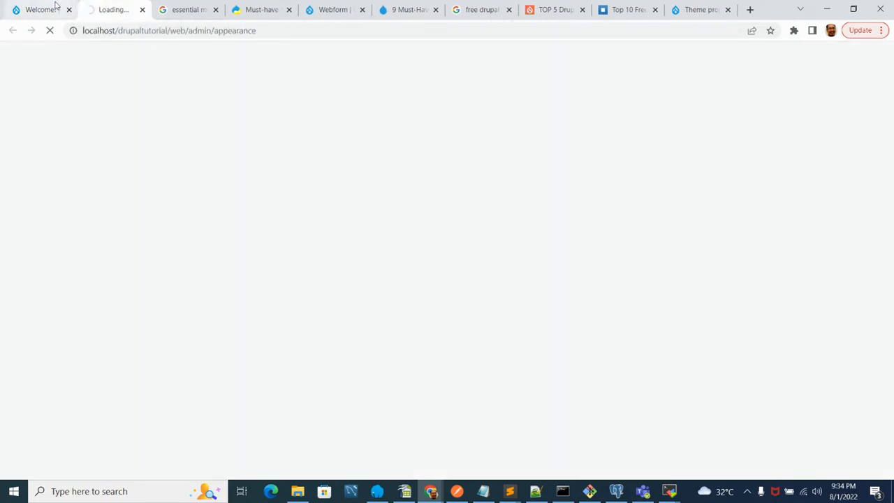
scroll(237, 253, "down", 5)
scroll(237, 255, "up", 5)
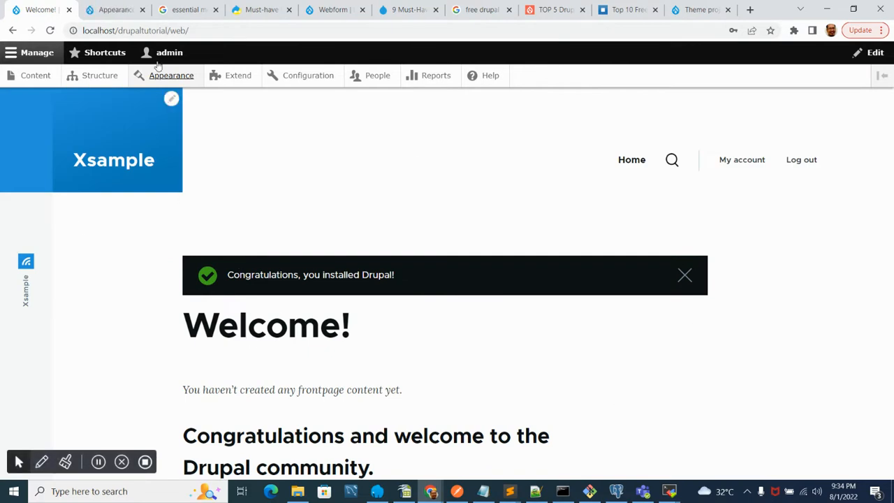
left_click(108, 8)
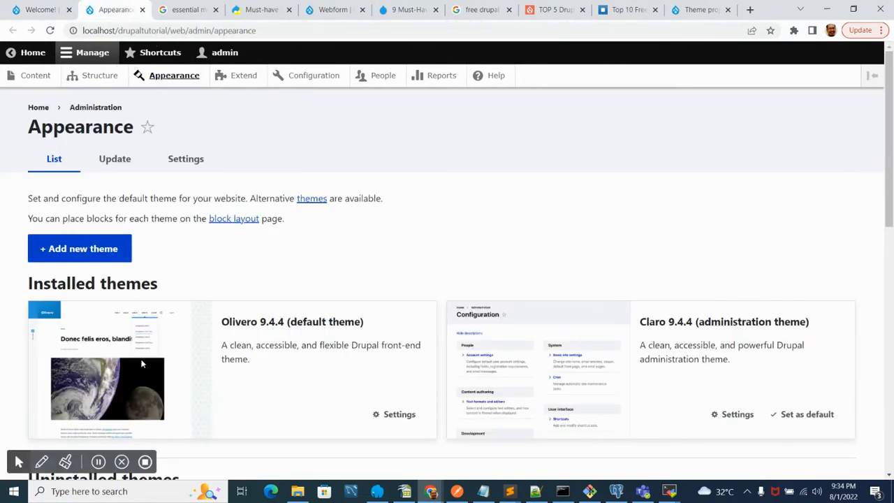
- Review the installed themes, uninstalled themes and administration theme settings on the Appearance page
scroll(66, 297, "down", 2)
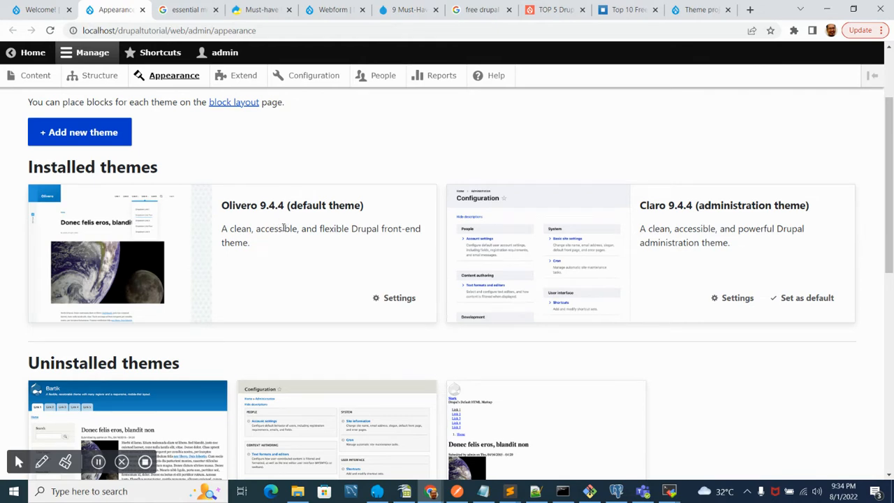
scroll(90, 281, "down", 8)
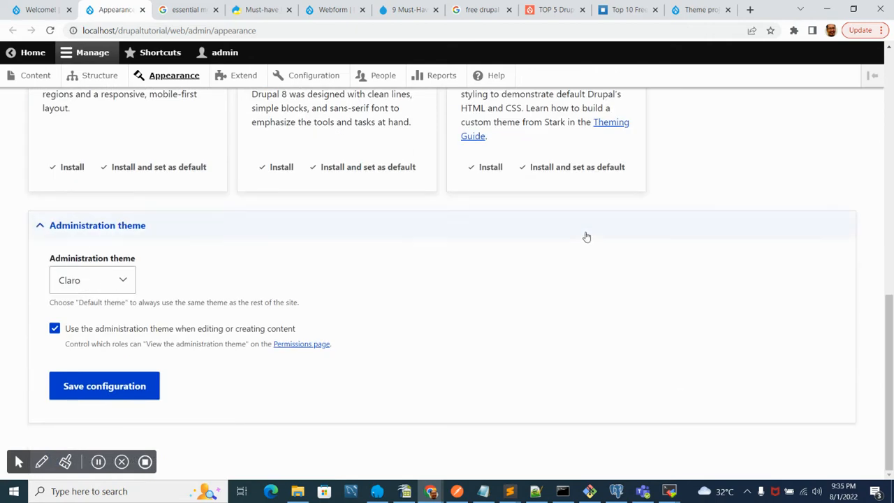
scroll(587, 238, "up", 8)
scroll(628, 238, "down", 4)
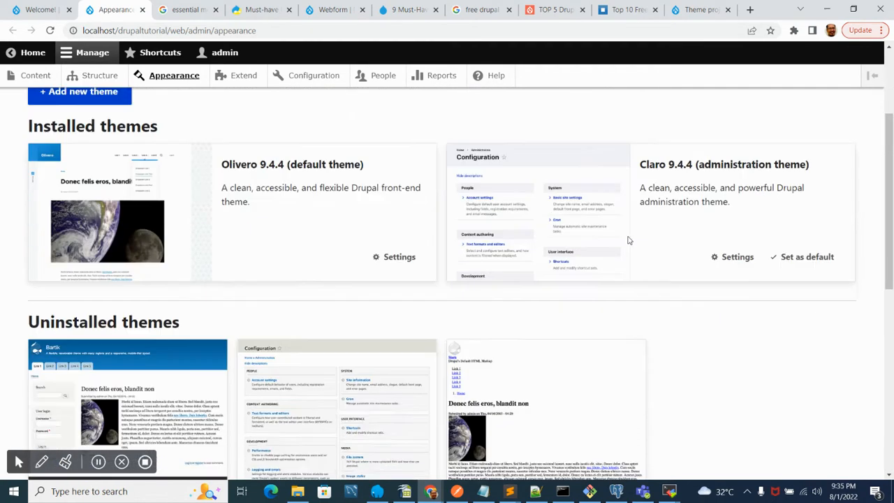
scroll(2, 429, "down", 4)
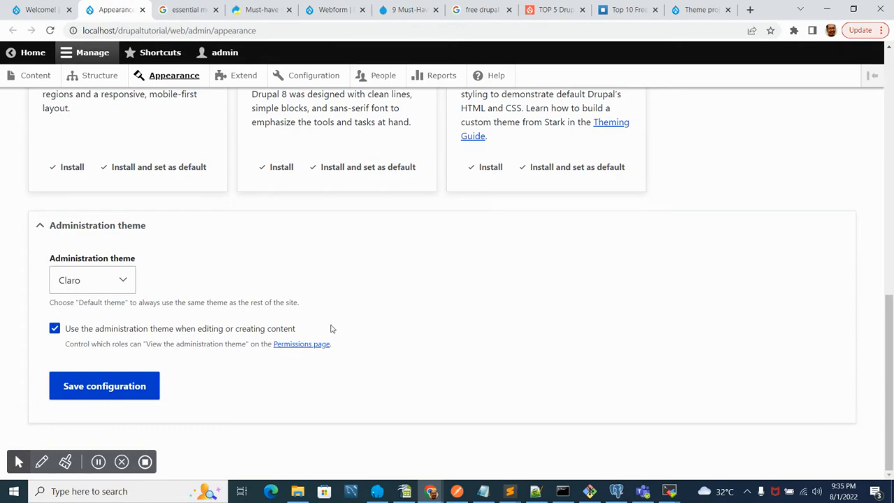
left_click_drag(890, 404, 881, 150)
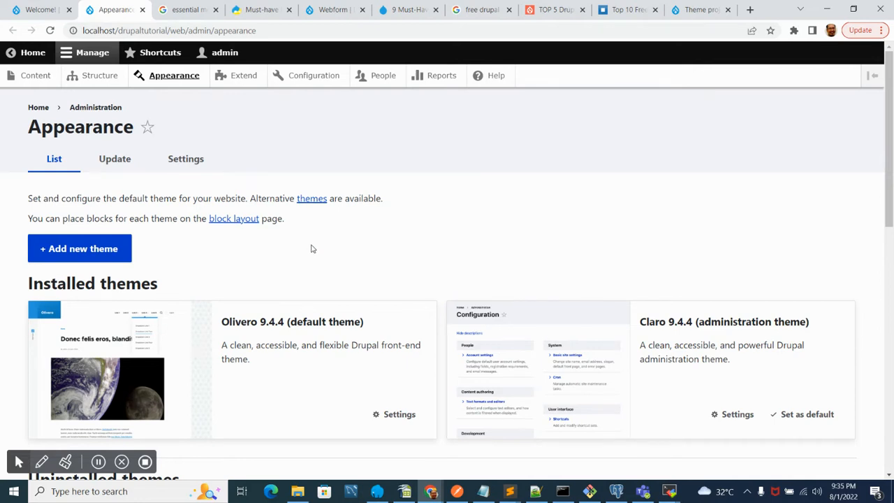
scroll(349, 264, "down", 9)
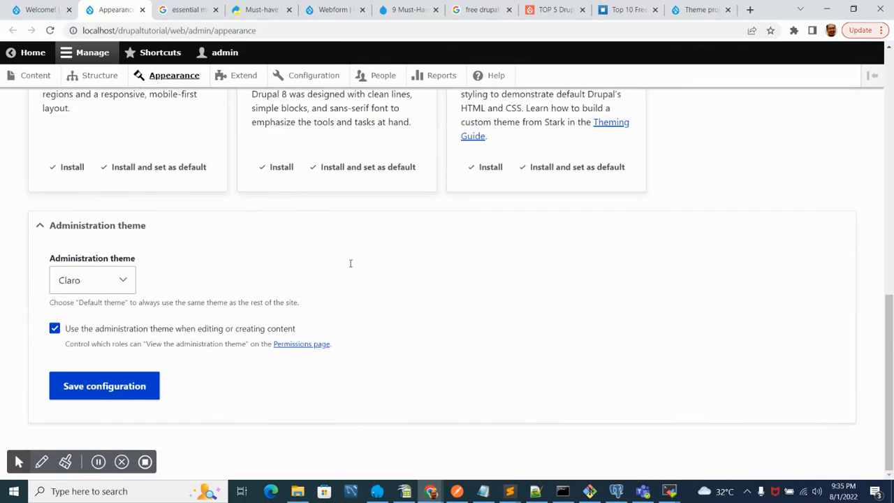
scroll(351, 263, "up", 9)
- Open a new browser tab and start entering an address or search beginning with d
left_click(696, 10)
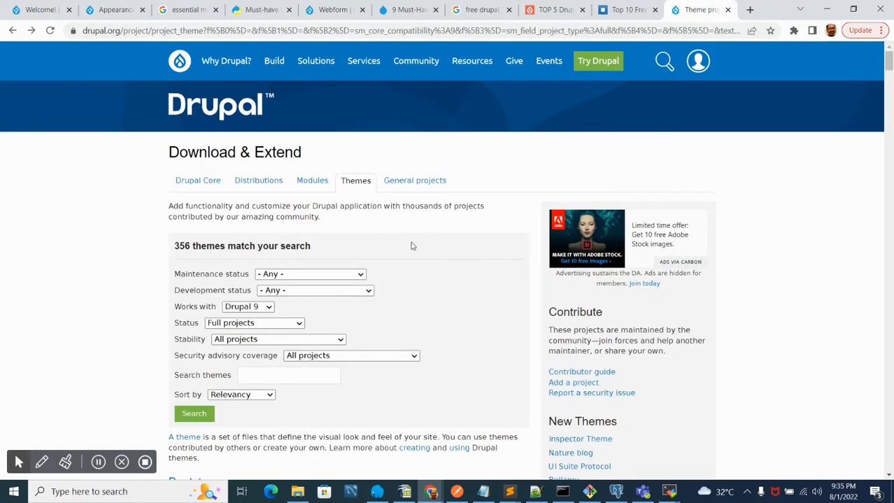
left_click(751, 11)
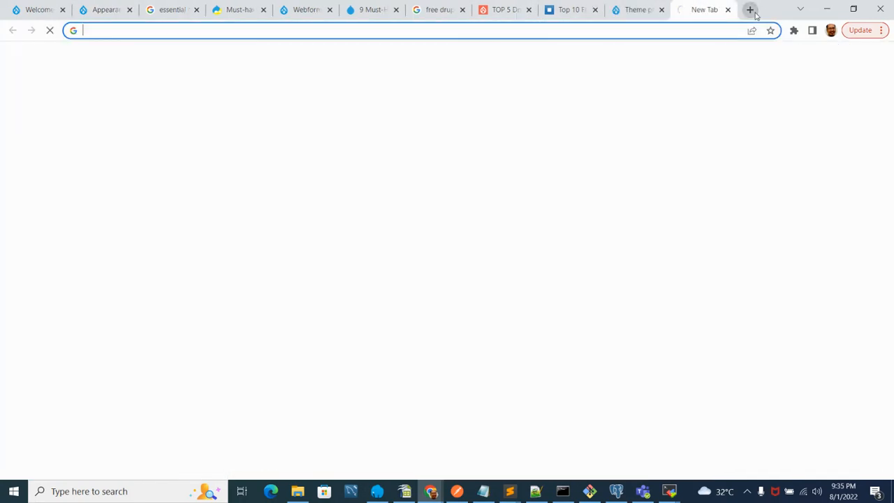
type("d")
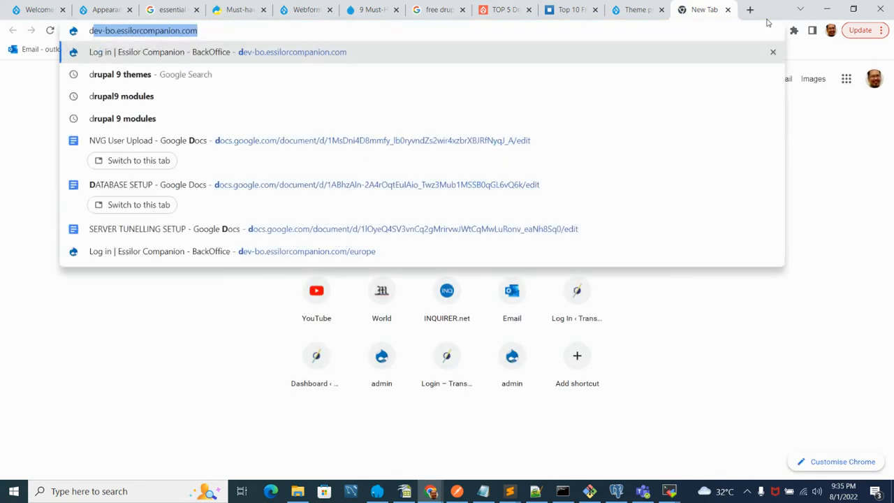
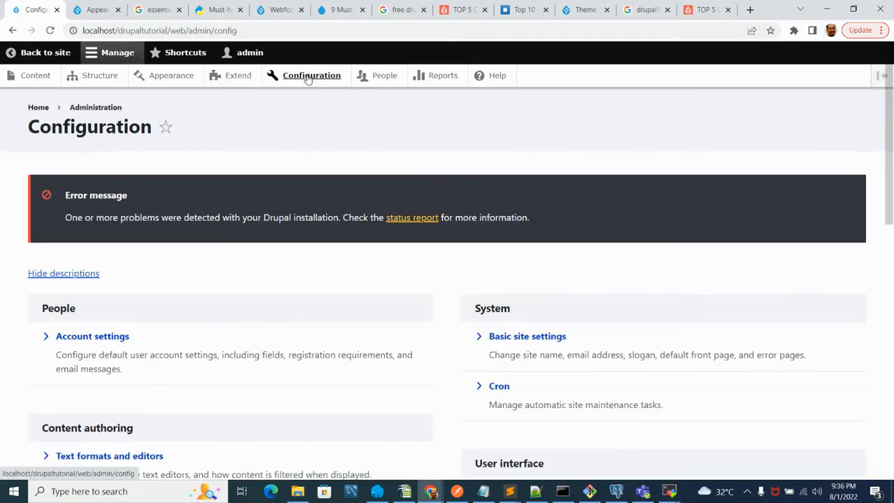
- Open the Basic site settings page from the Configuration section and place the cursor in the Slogan field
scroll(14, 315, "down", 7)
scroll(18, 321, "up", 7)
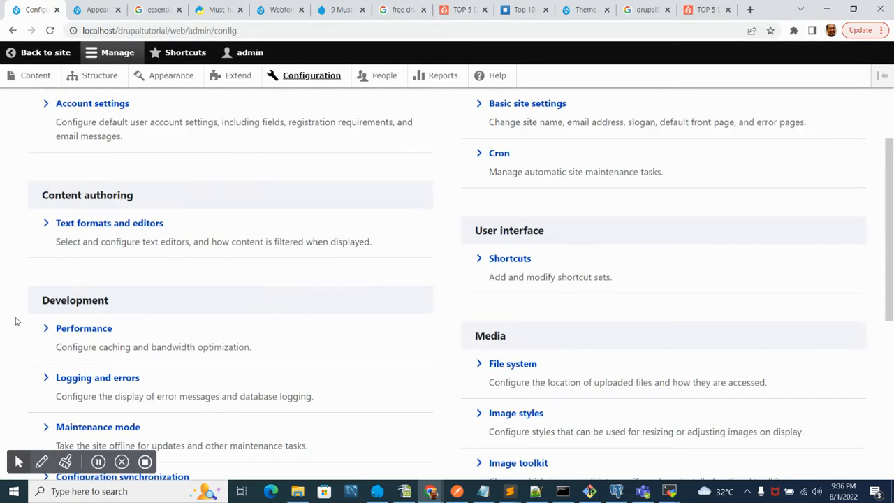
scroll(18, 322, "down", 3)
scroll(18, 321, "up", 2)
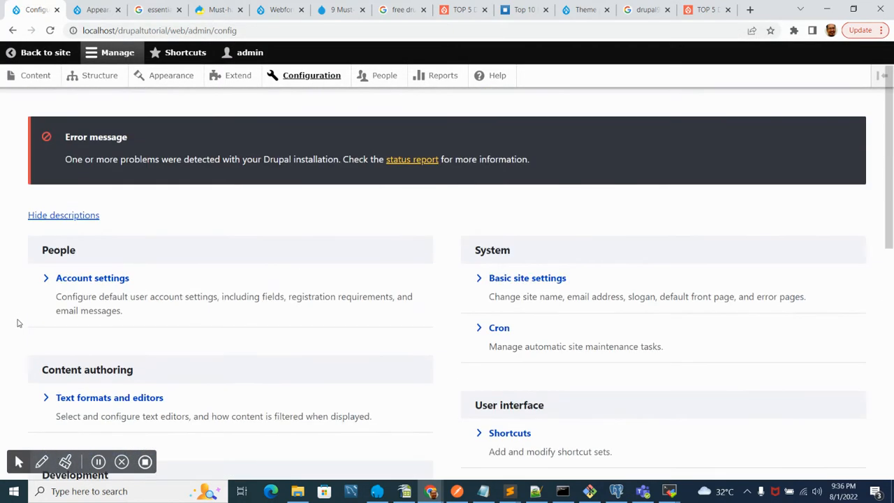
left_click(517, 278)
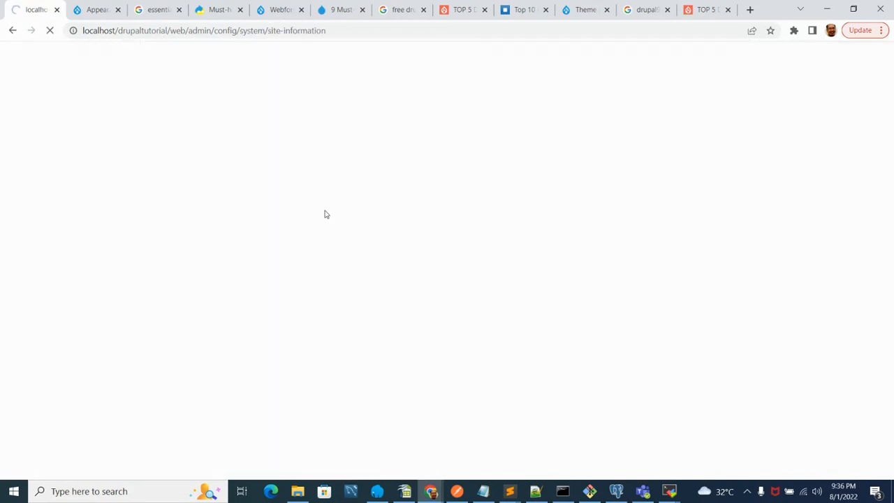
scroll(326, 212, "down", 3)
scroll(325, 220, "up", 3)
left_click(63, 237)
left_click(66, 288)
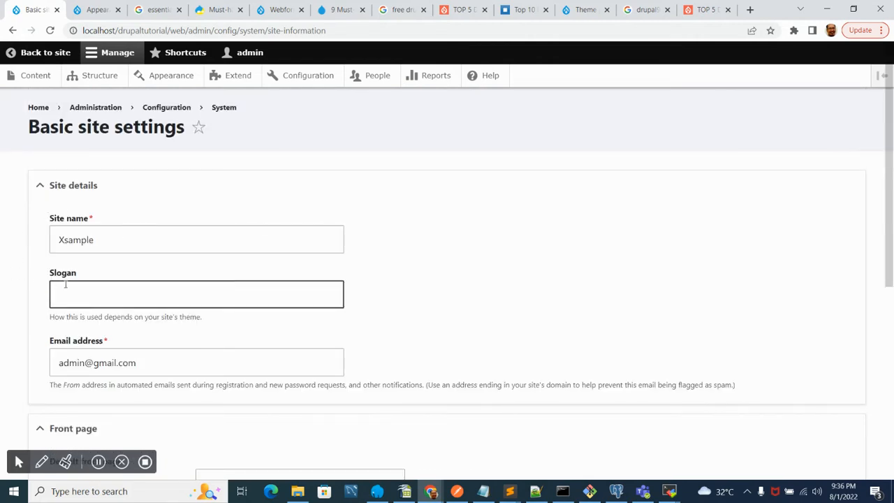
- Set the site slogan to "The collaboration site"
type("this")
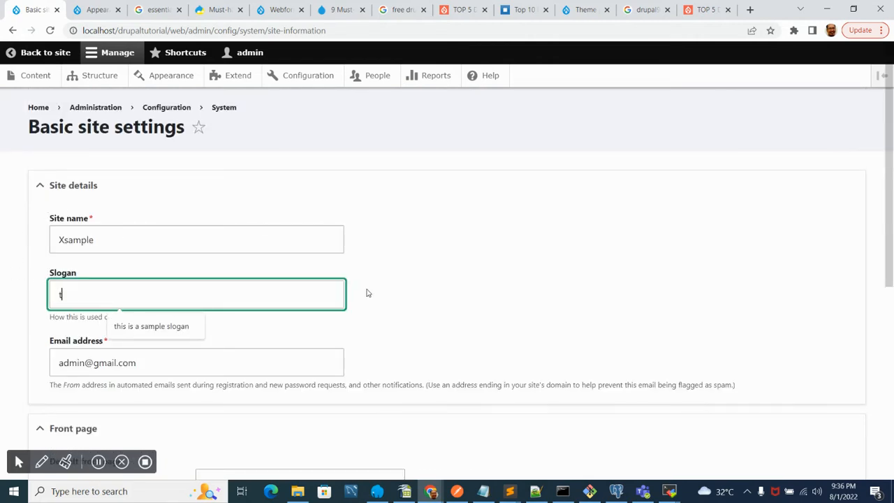
key("BackSpace")
key("BackSpace")
key("BackSpace")
key("BackSpace")
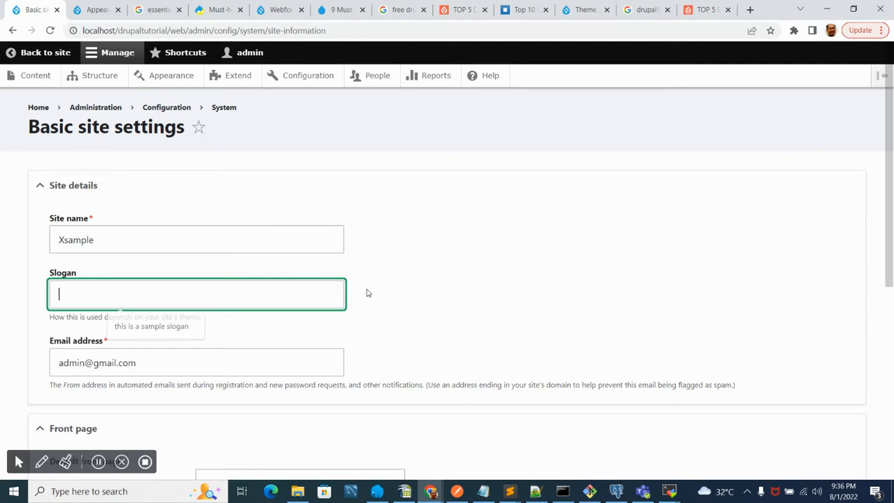
type("he")
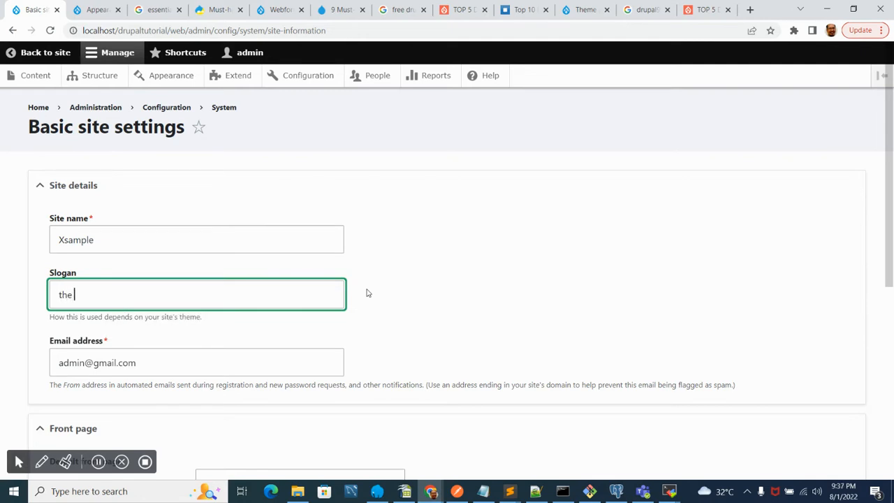
key("BackSpace")
key("BackSpace")
key("BackSpace")
type("The best collaboration")
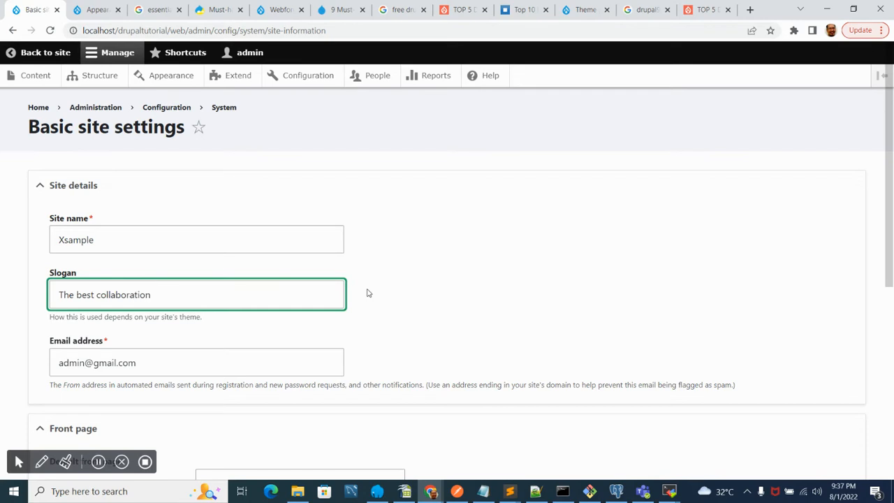
type(" site")
double_click(83, 294)
key("BackSpace")
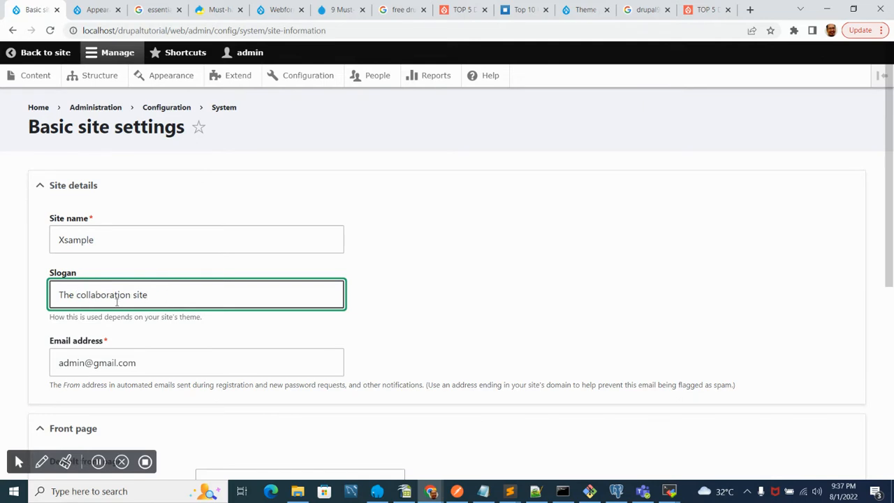
- Save the basic site settings configuration
scroll(253, 314, "down", 3)
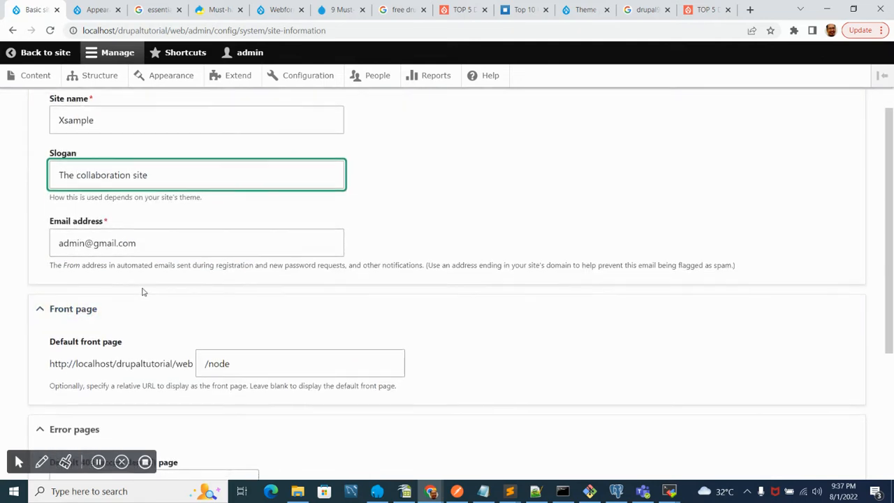
scroll(143, 292, "down", 3)
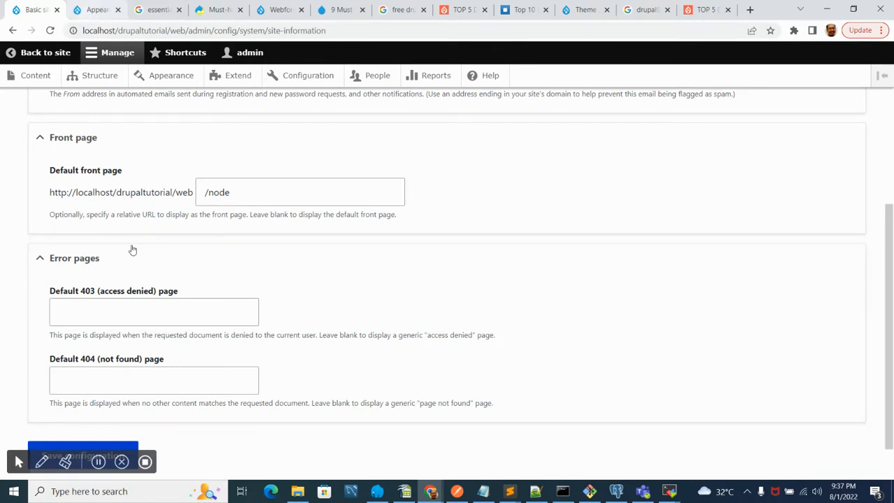
scroll(233, 253, "down", 2)
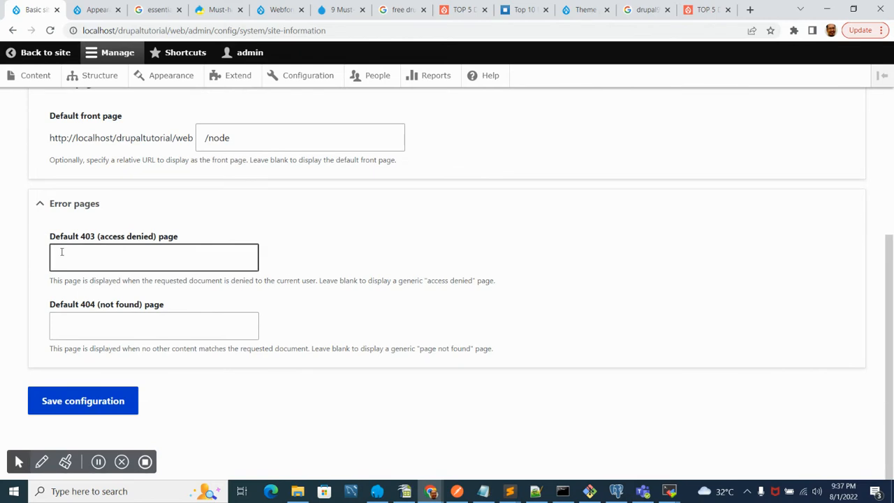
left_click(112, 330)
left_click(104, 401)
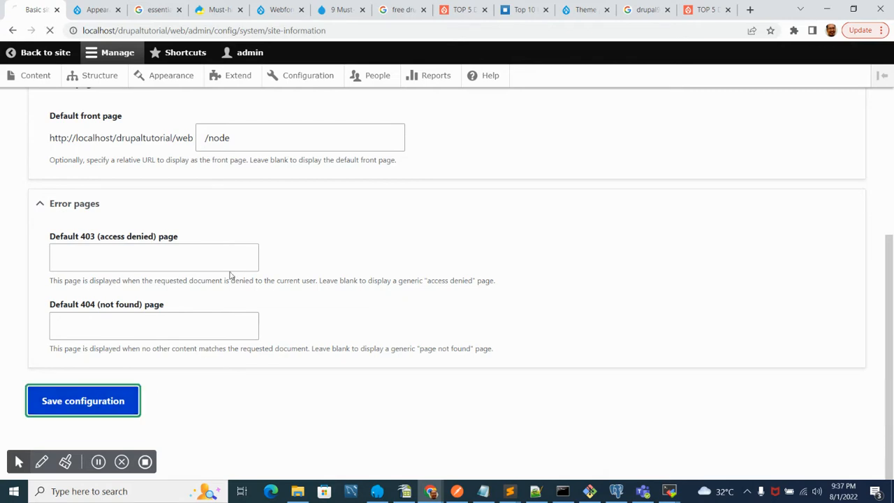
scroll(234, 233, "up", 5)
left_click(234, 234)
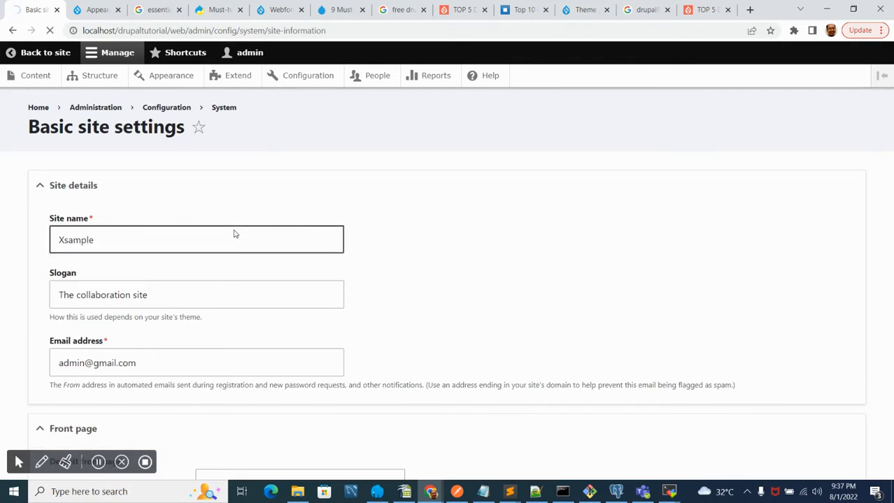
scroll(163, 276, "down", 4)
scroll(163, 276, "up", 4)
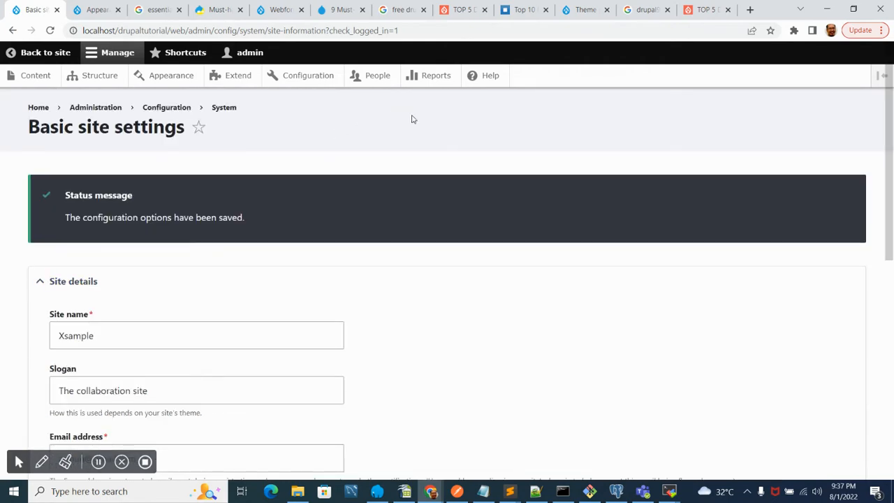
- Open the Reports page in a new tab, then open Status report and Recent log messages in their own tabs
middle_click(433, 76)
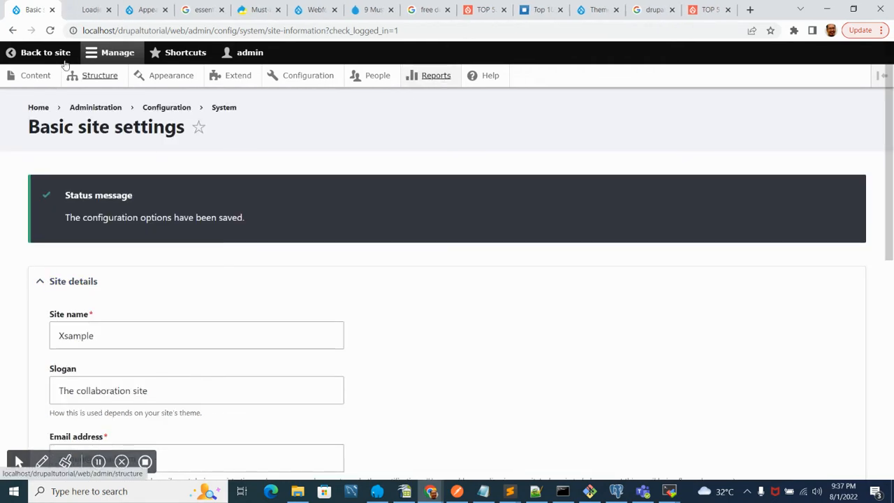
left_click(91, 10)
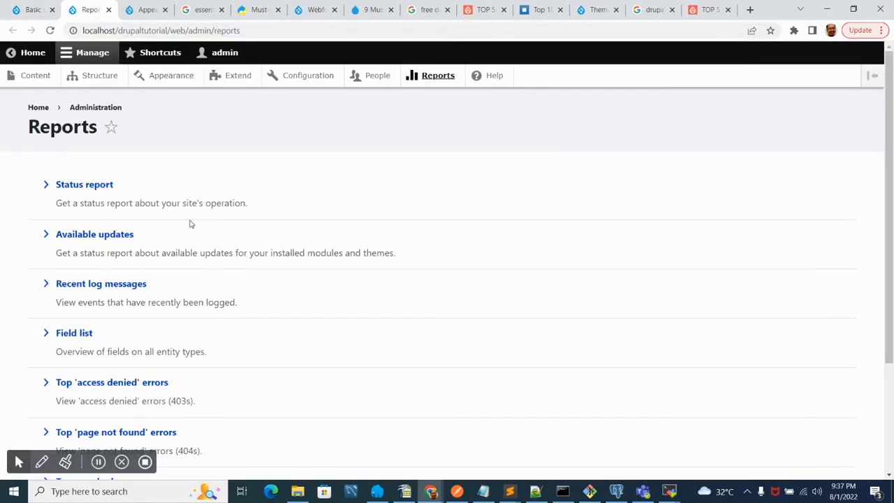
scroll(82, 150, "down", 1)
scroll(88, 190, "up", 1)
left_click(89, 189, "ctrl")
left_click(126, 13)
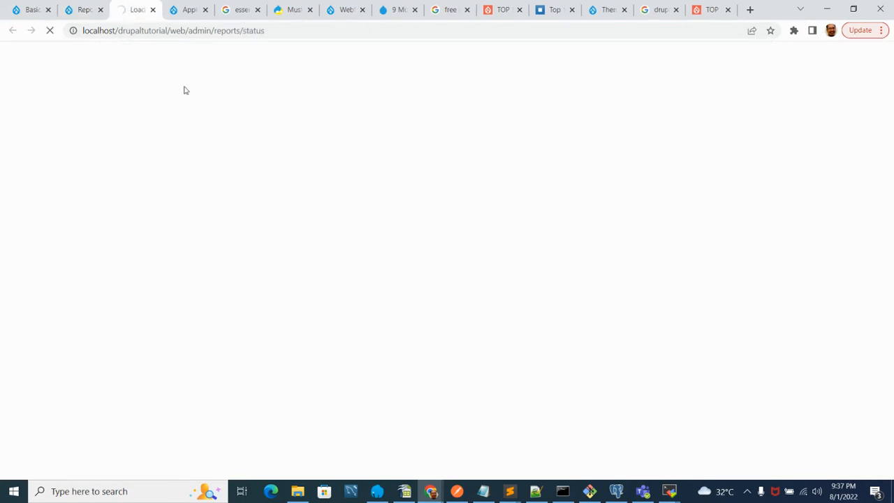
left_click(104, 11)
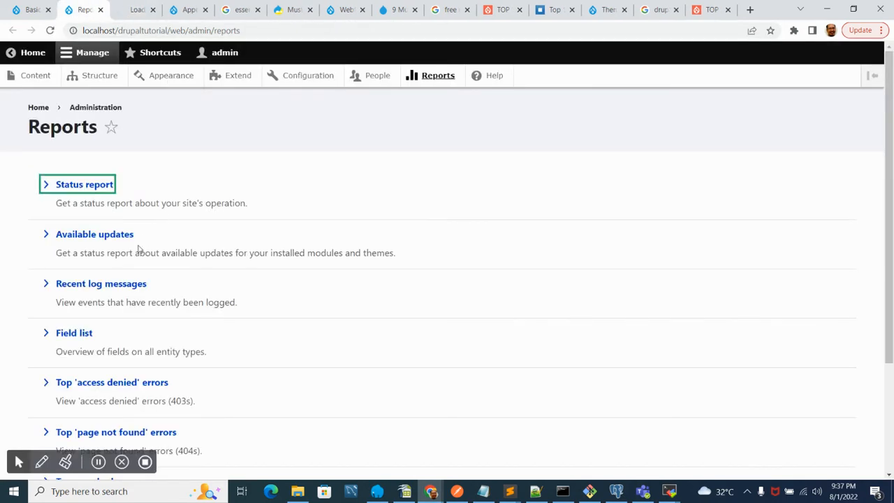
left_click(133, 284, "ctrl")
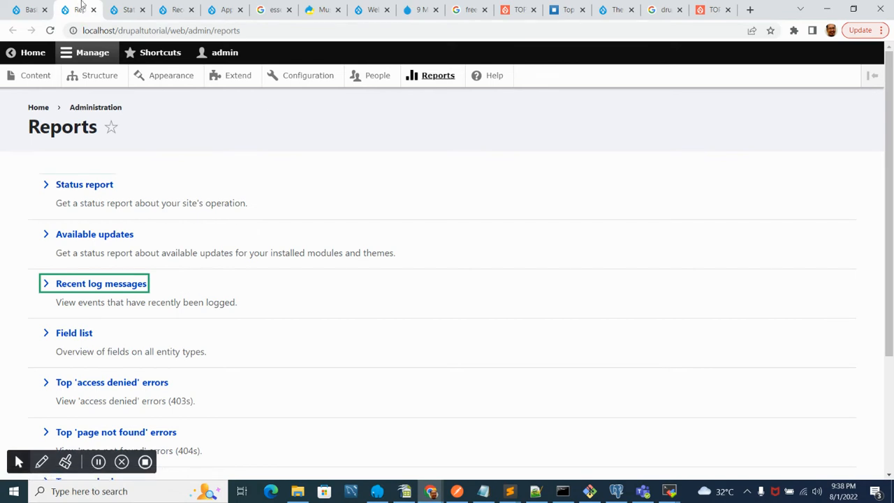
- Review the status report's general system information and the details of its errors and warnings
left_click(128, 9)
scroll(20, 291, "down", 3)
scroll(20, 293, "up", 3)
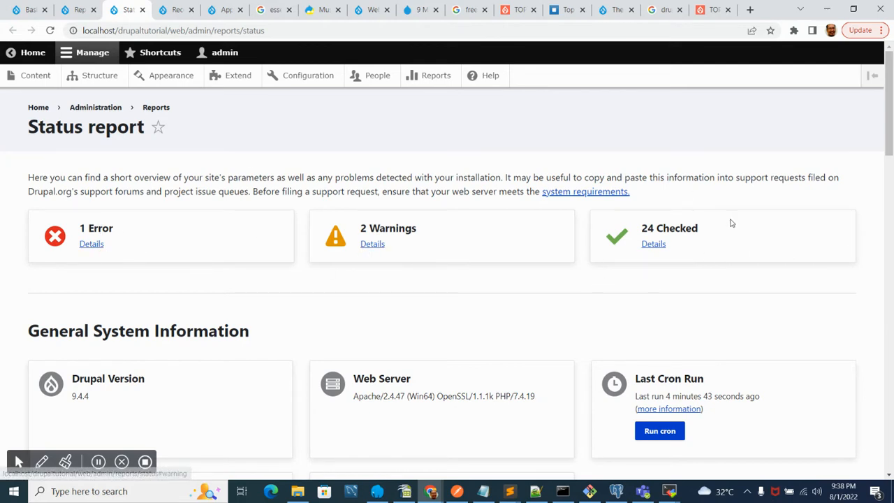
left_click(91, 243)
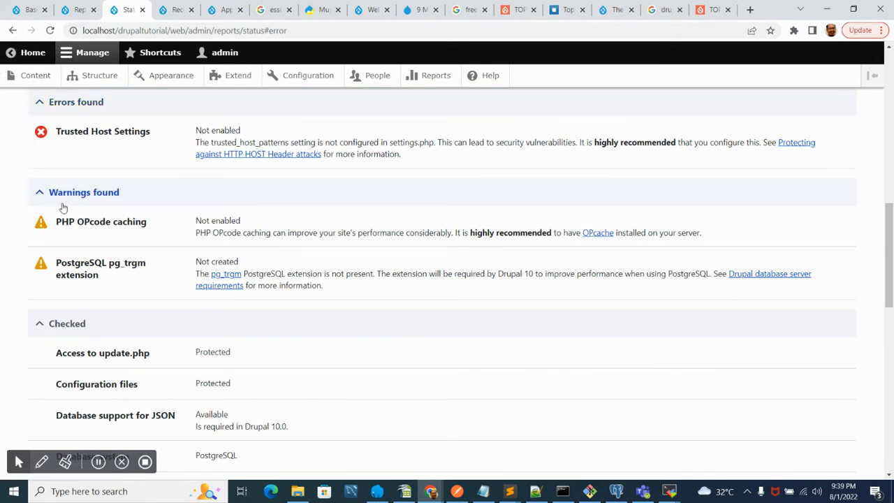
scroll(156, 251, "up", 3)
scroll(156, 250, "up", 5)
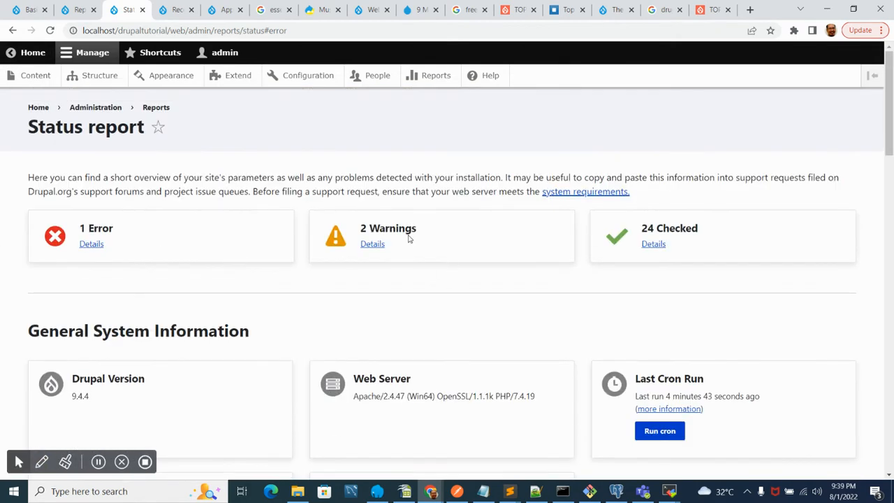
scroll(212, 288, "down", 1)
scroll(211, 289, "down", 6)
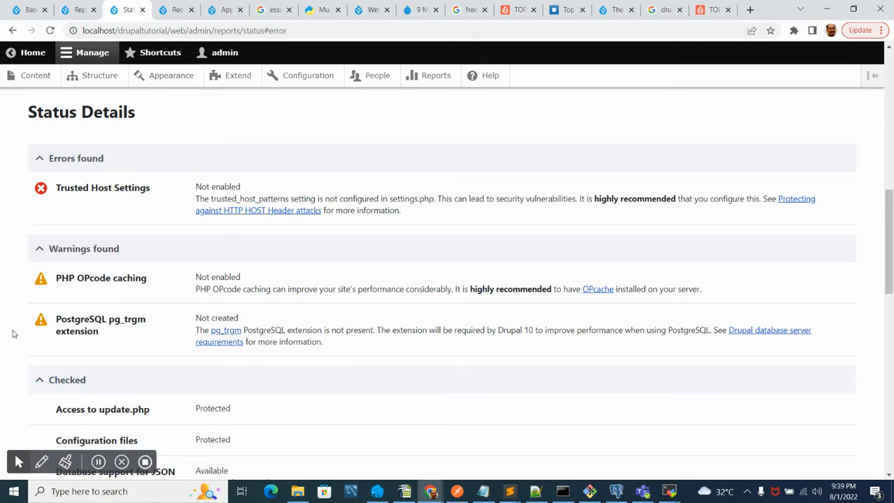
scroll(44, 308, "down", 2)
scroll(44, 308, "up", 10)
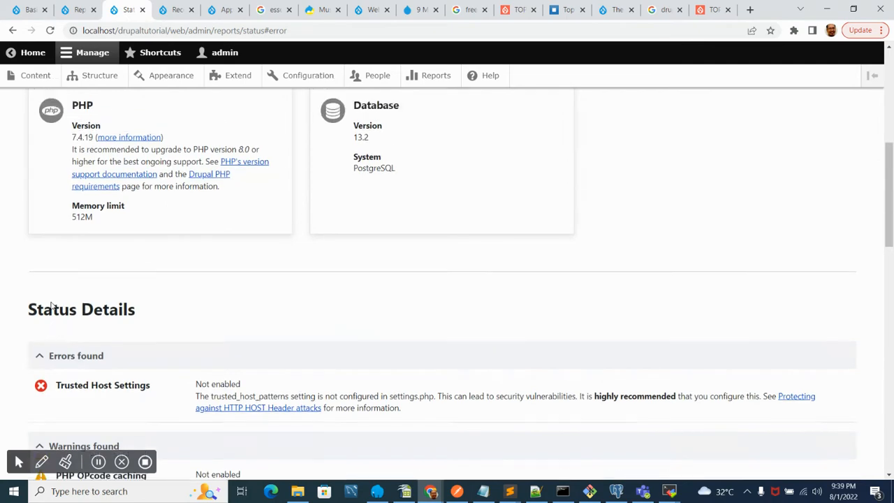
- Switch to the Recent log messages tab and scroll through the logged system events
left_click(170, 8)
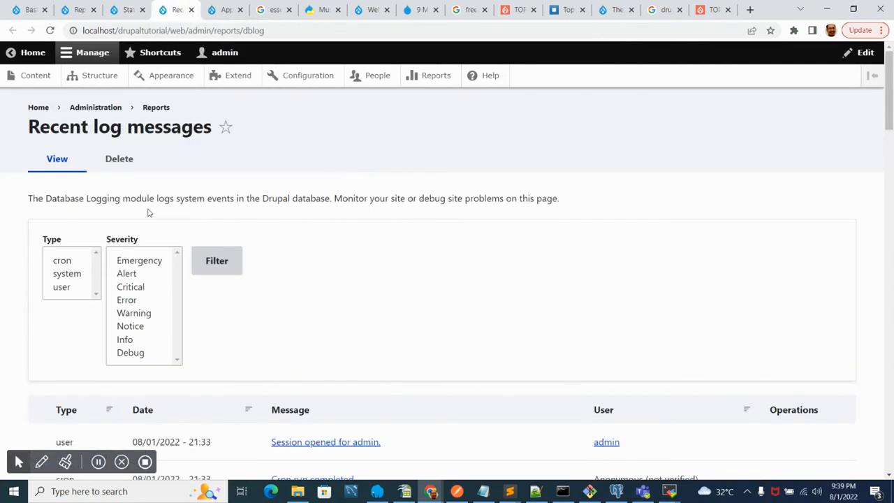
scroll(3, 167, "down", 3)
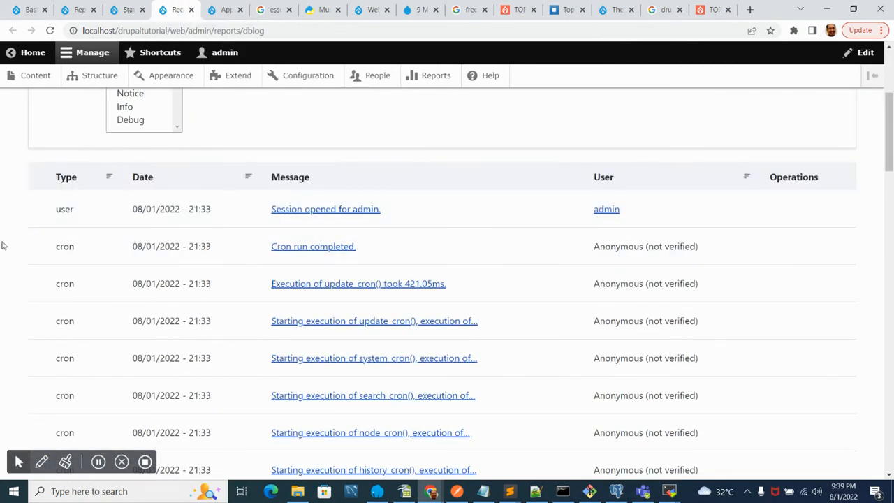
scroll(2, 251, "down", 2)
scroll(4, 246, "down", 4)
scroll(5, 245, "down", 14)
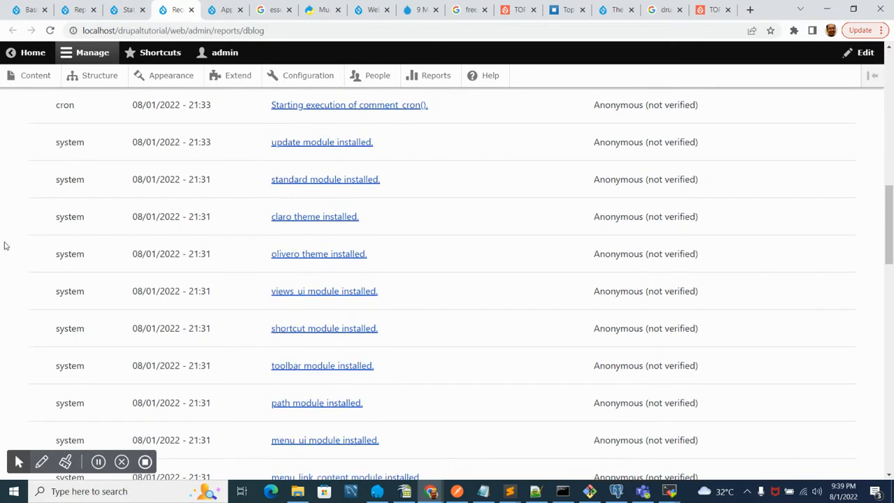
scroll(5, 246, "down", 3)
scroll(5, 246, "up", 5)
scroll(6, 246, "up", 15)
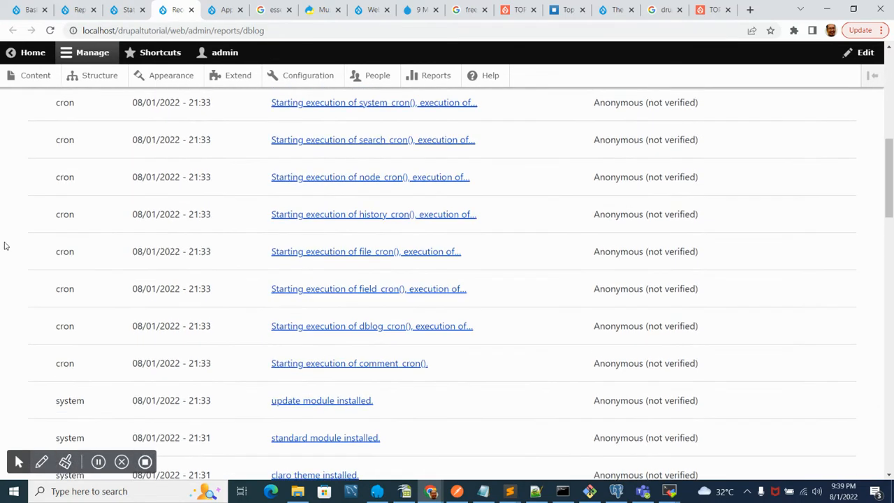
scroll(7, 246, "down", 3)
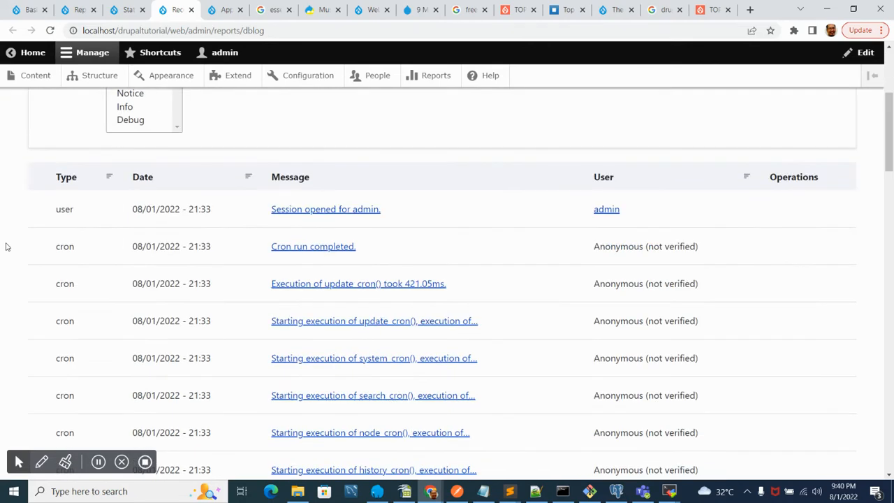
scroll(7, 246, "down", 15)
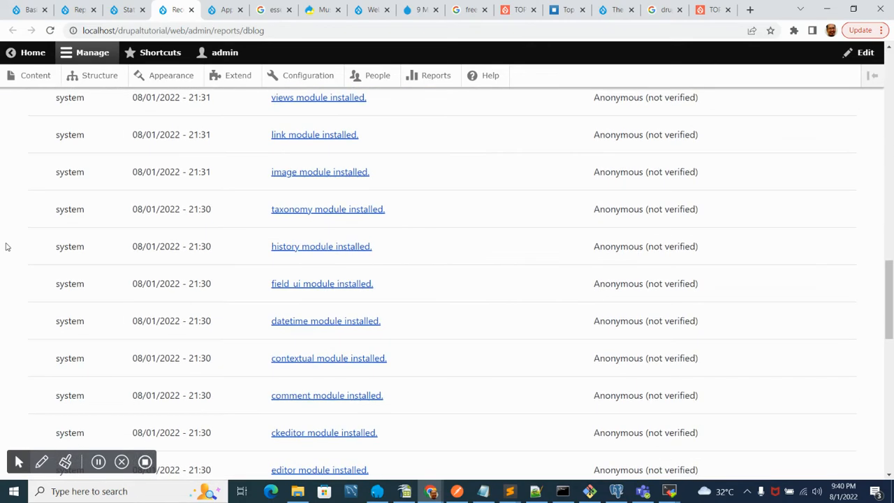
scroll(7, 247, "down", 6)
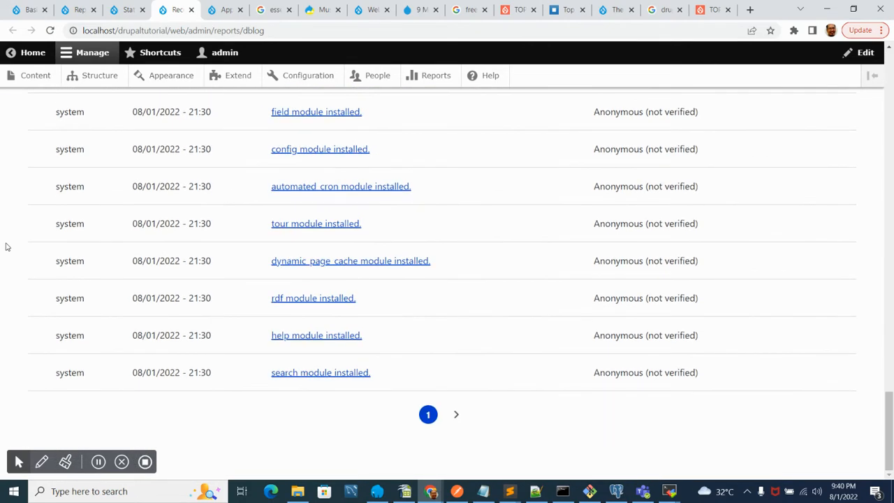
scroll(7, 247, "up", 12)
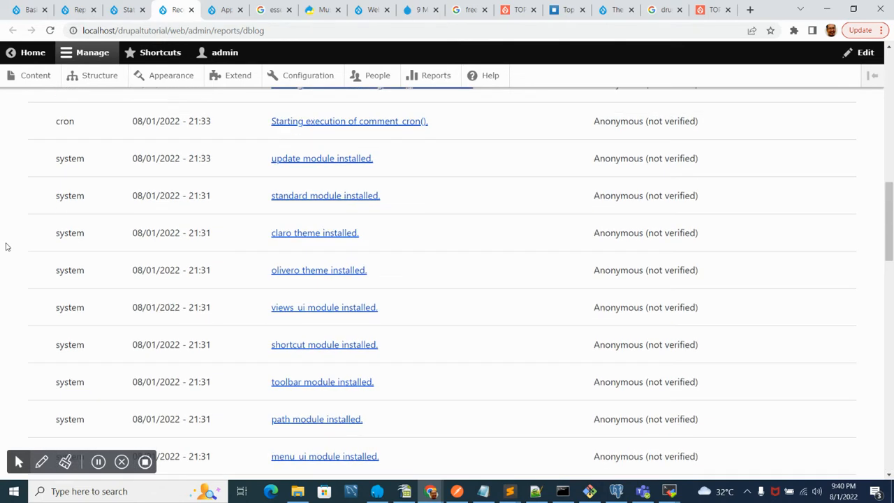
scroll(7, 246, "up", 5)
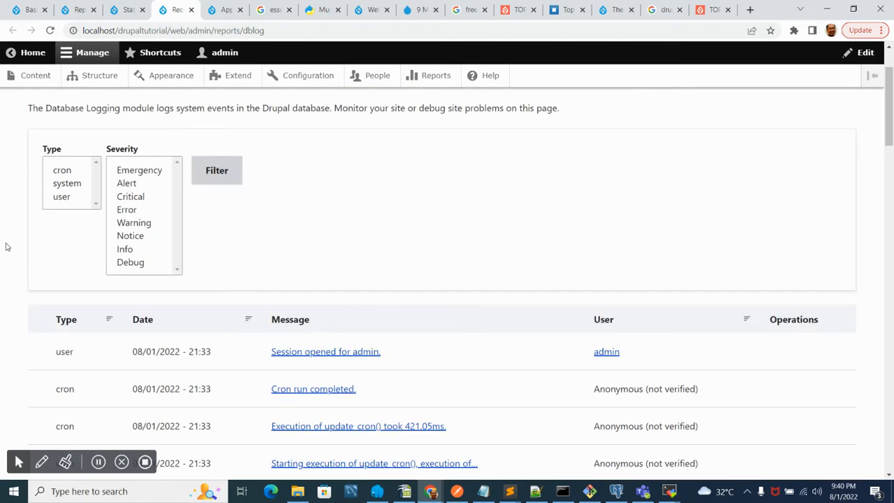
scroll(7, 247, "up", 2)
scroll(7, 247, "down", 5)
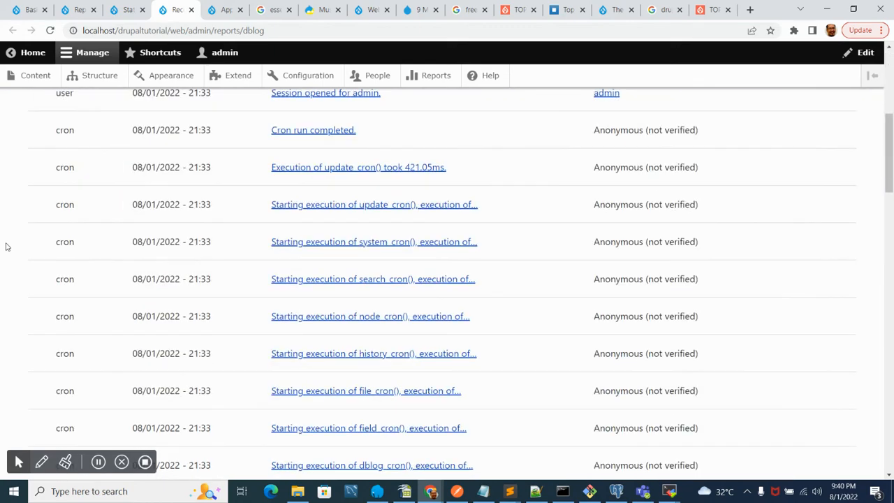
- Delete all recent log messages and confirm the deletion
scroll(7, 246, "up", 5)
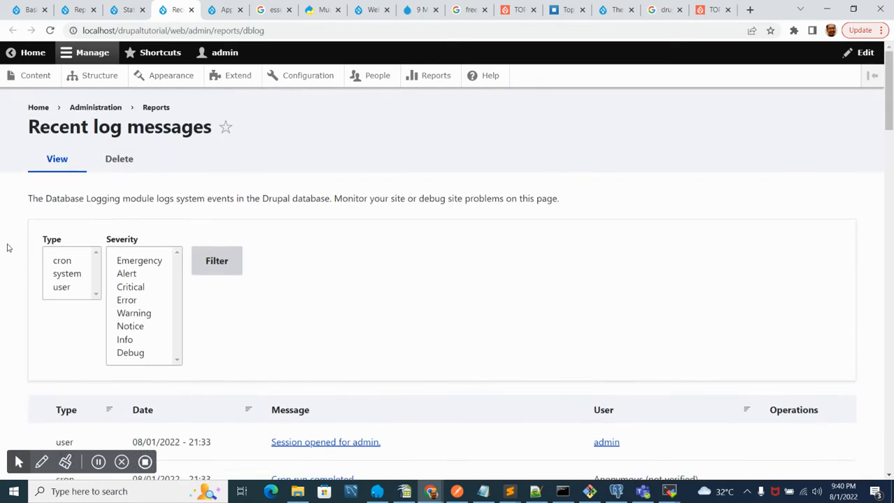
scroll(7, 247, "down", 5)
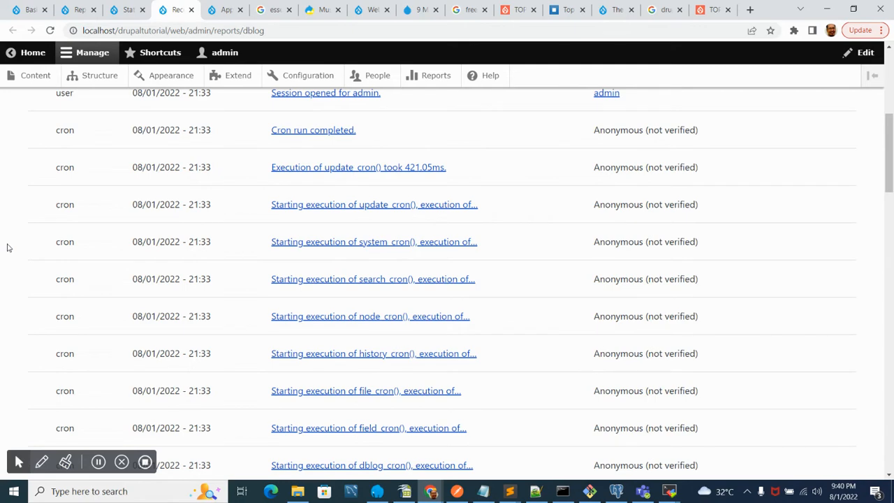
scroll(26, 265, "up", 4)
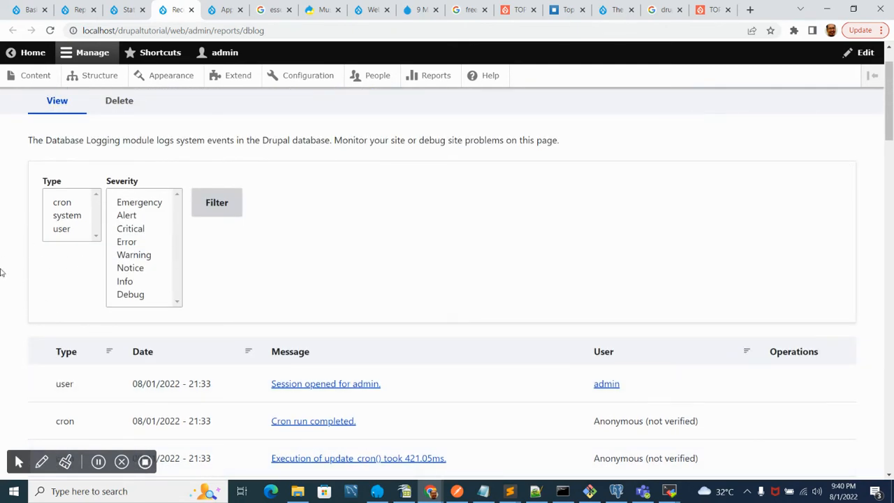
scroll(2, 273, "down", 2)
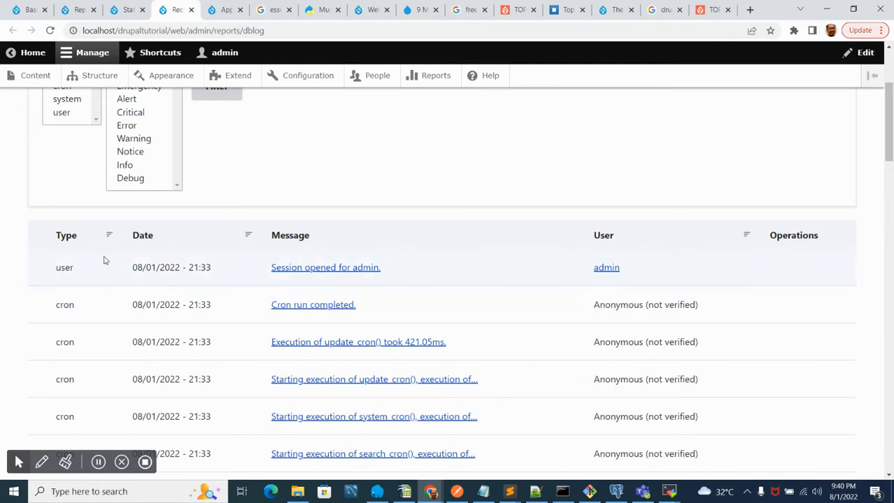
scroll(104, 258, "up", 3)
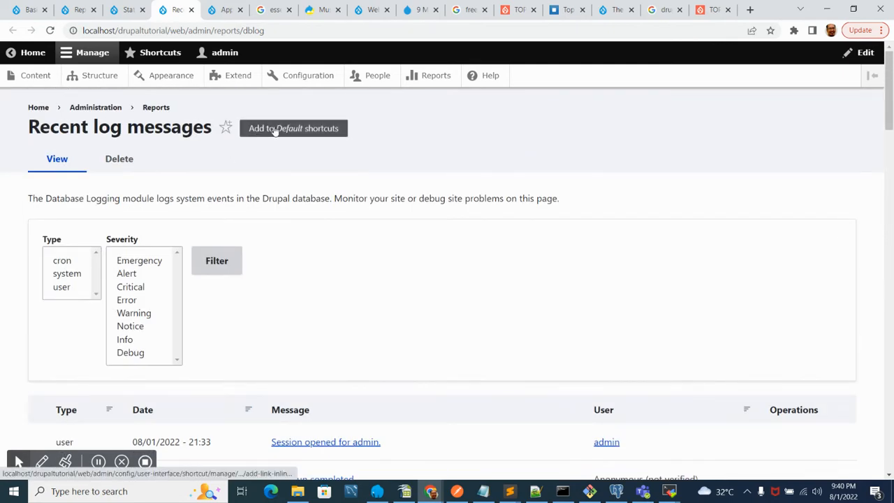
scroll(440, 290, "down", 4)
scroll(440, 290, "up", 4)
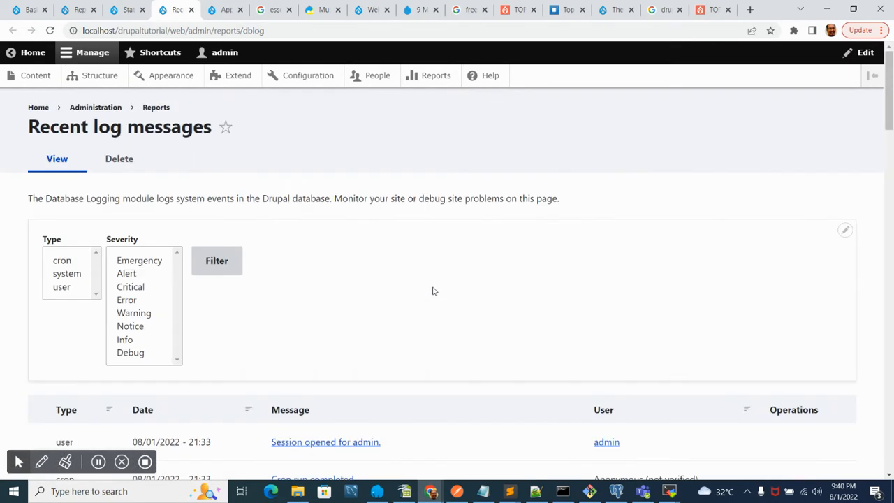
scroll(437, 290, "down", 10)
scroll(433, 291, "down", 6)
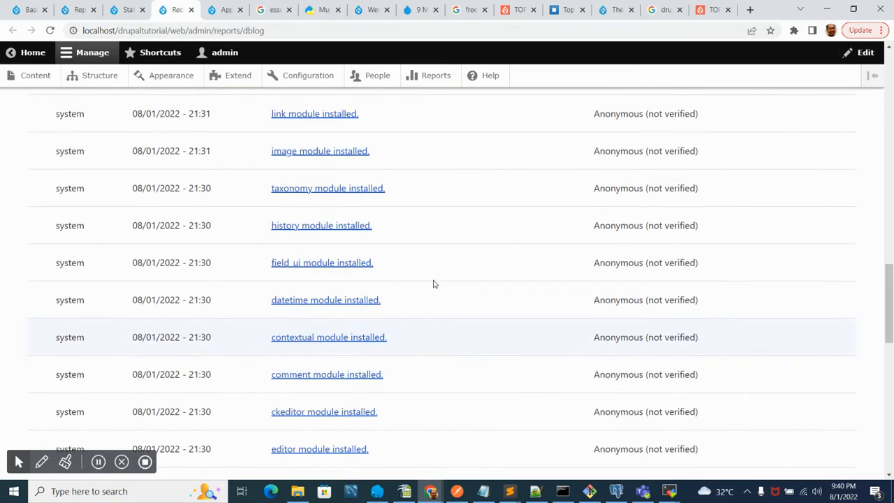
scroll(433, 279, "up", 15)
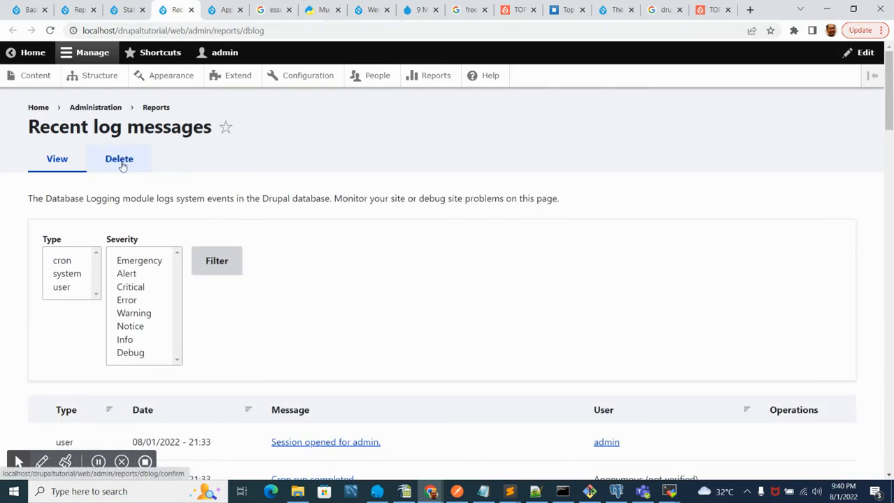
left_click(120, 160)
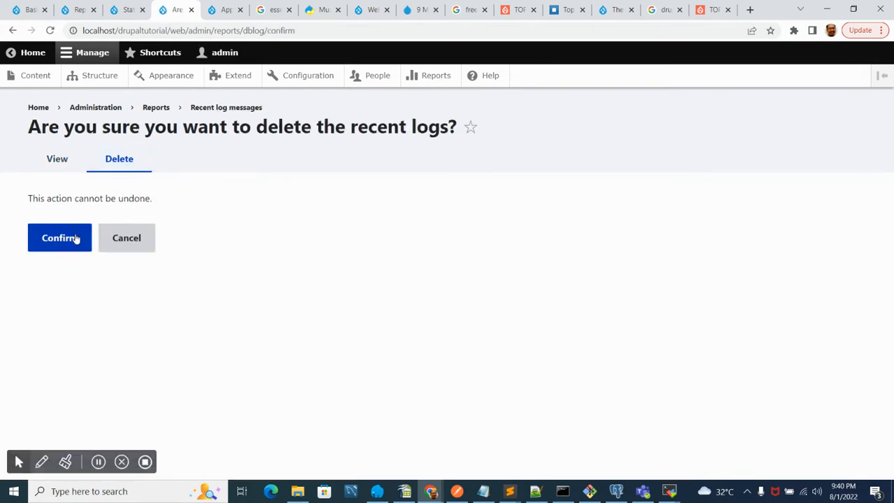
left_click(77, 239)
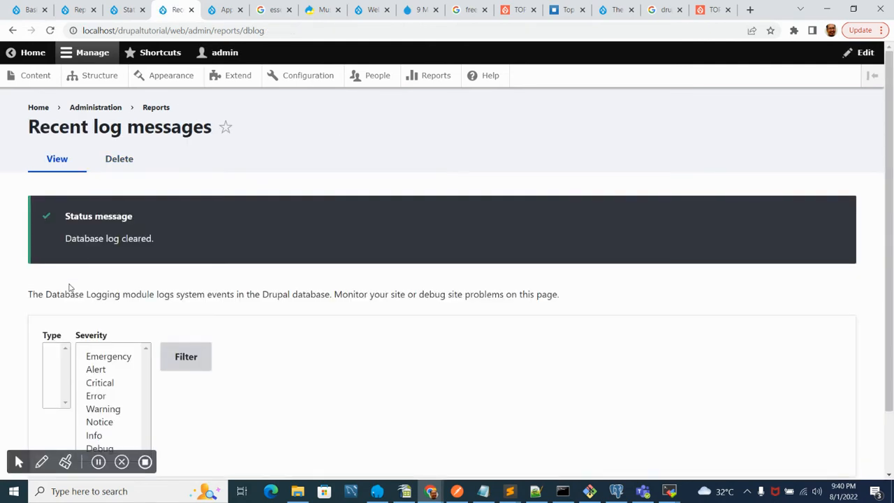
- Open the Configuration overview and browse its setting categories
scroll(16, 311, "down", 1)
scroll(16, 305, "up", 1)
scroll(19, 302, "down", 1)
scroll(19, 302, "down", 1)
scroll(19, 302, "up", 1)
scroll(20, 302, "down", 1)
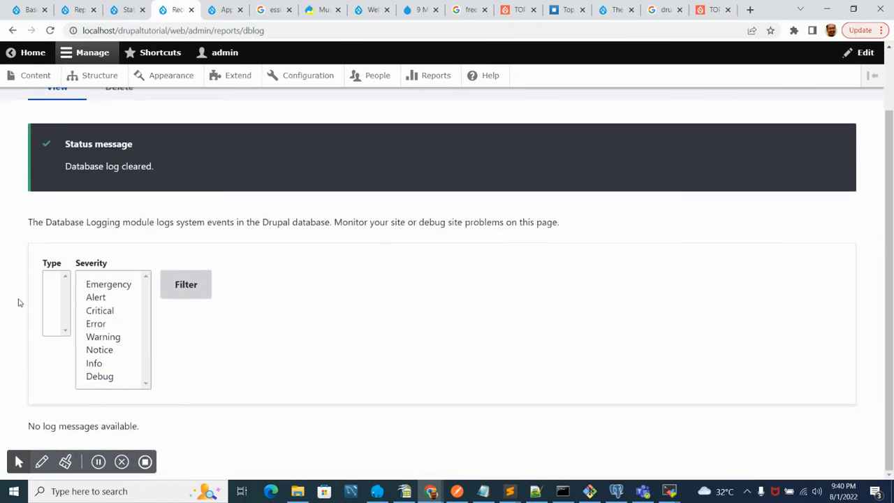
scroll(20, 302, "up", 1)
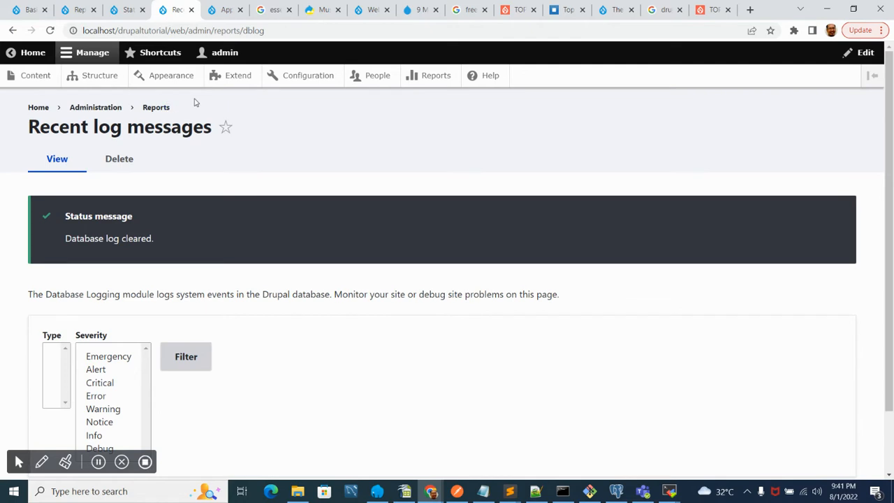
left_click(308, 76)
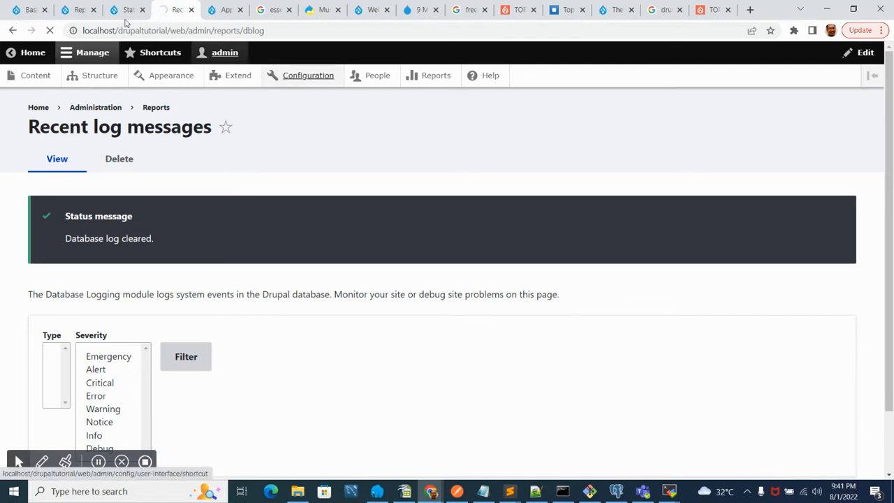
scroll(31, 271, "down", 3)
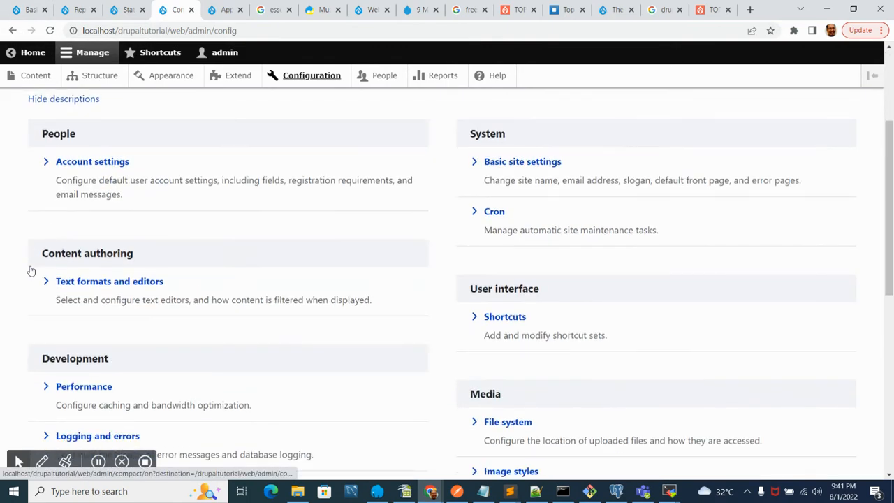
scroll(32, 270, "down", 2)
scroll(32, 269, "down", 5)
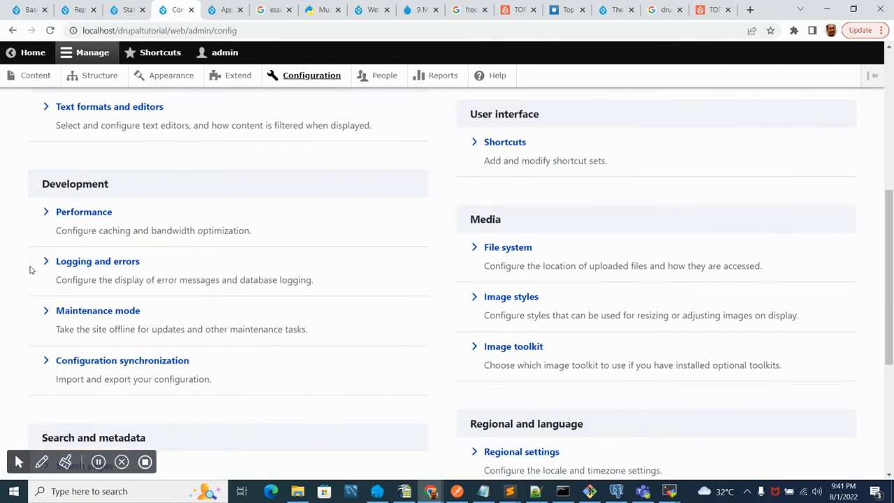
scroll(30, 269, "up", 10)
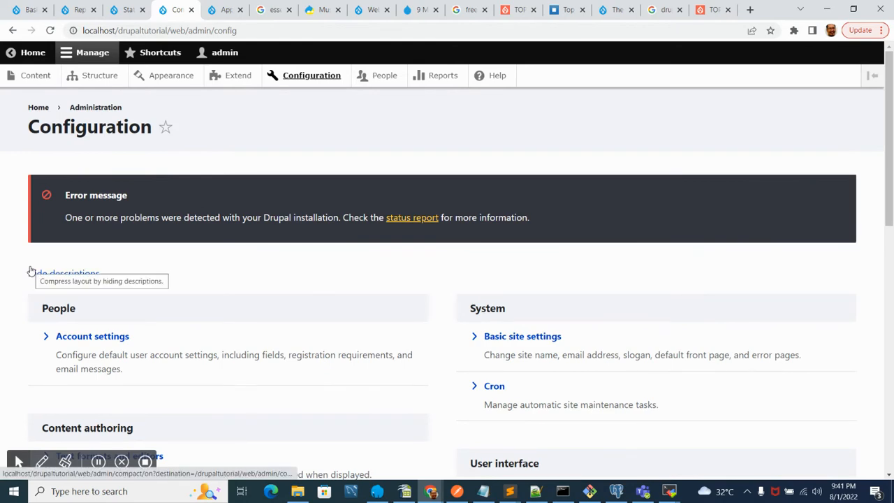
scroll(345, 262, "down", 3)
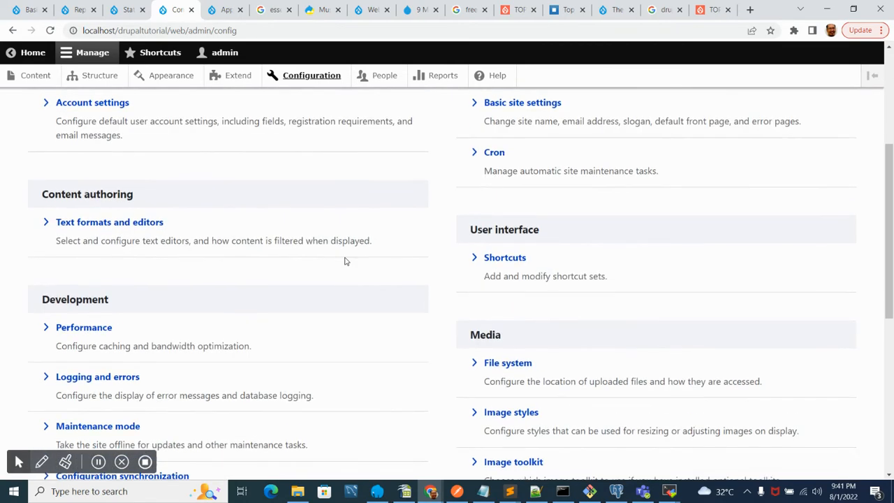
scroll(344, 262, "down", 3)
scroll(891, 314, "down", 1)
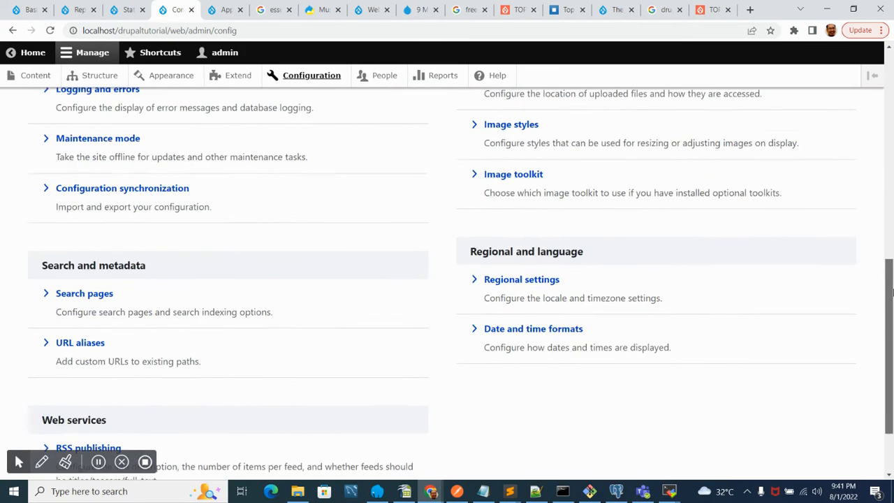
- Open the Content administration page in a new tab and switch to it
left_click_drag(892, 293, 890, 83)
right_click(35, 81)
left_click(63, 86)
left_click(216, 8)
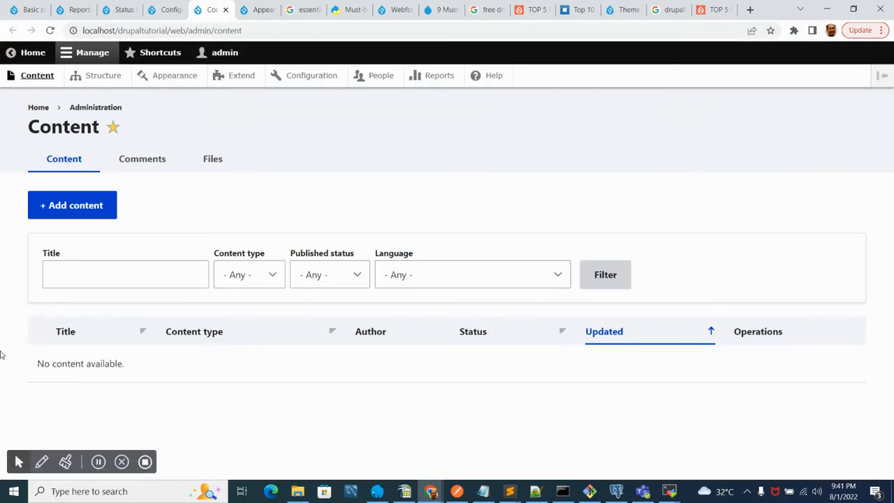
- Start a new Basic page titled "this is a basic page" with body text "sample page"
left_click(85, 204)
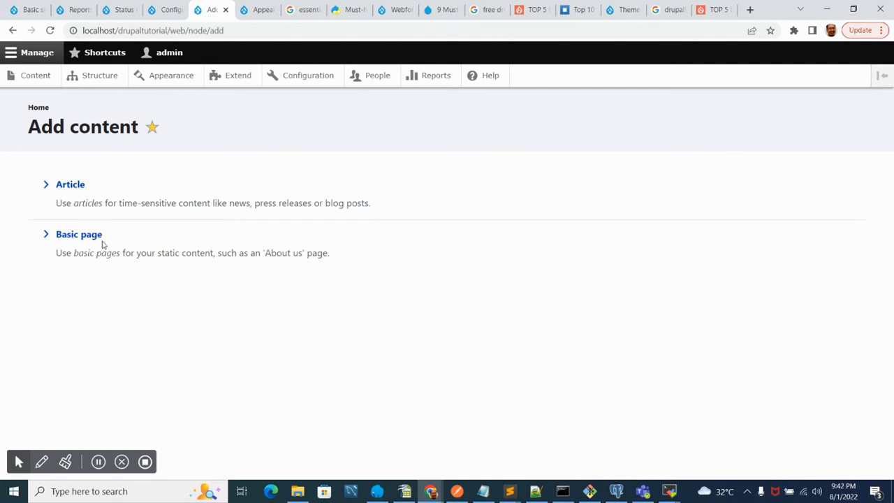
left_click(80, 236)
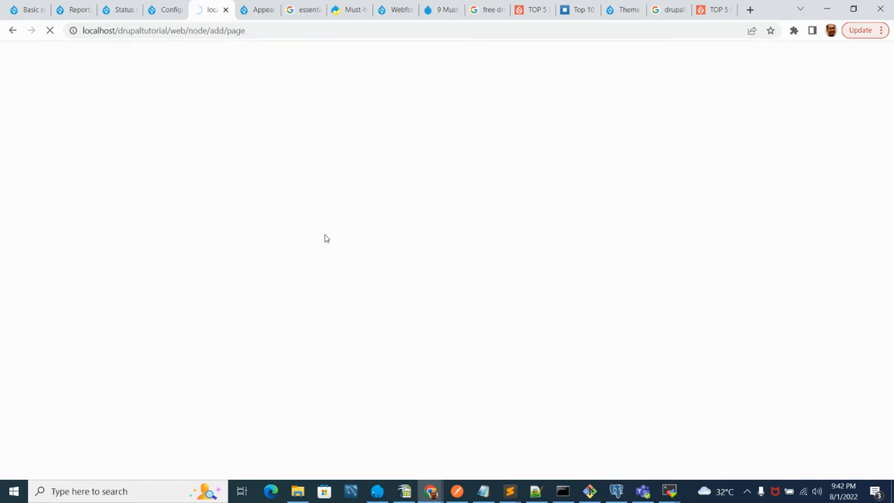
left_click(178, 222)
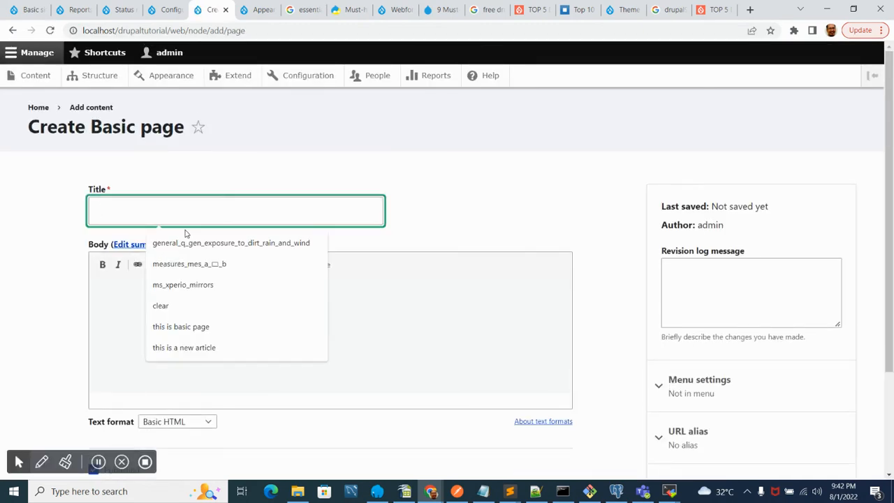
type("this is a basic page")
left_click(315, 301)
type("sample page")
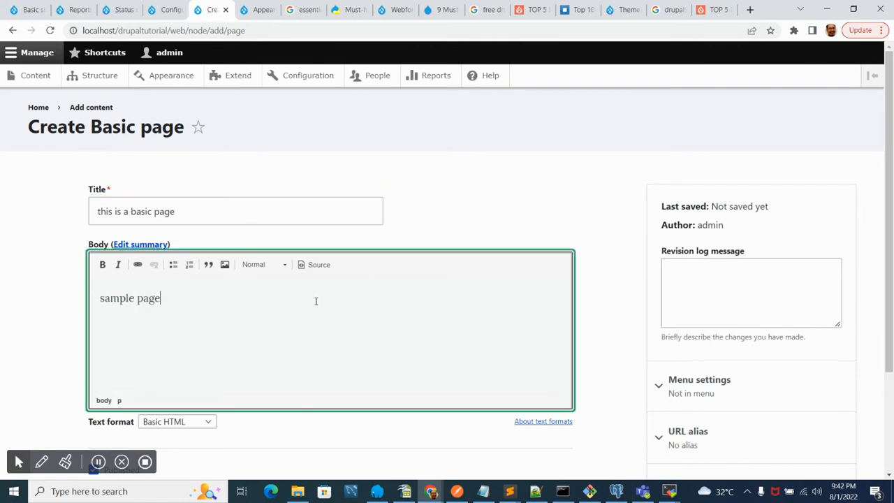
- Expand the page's Menu settings and save the new basic page
scroll(398, 266, "down", 2)
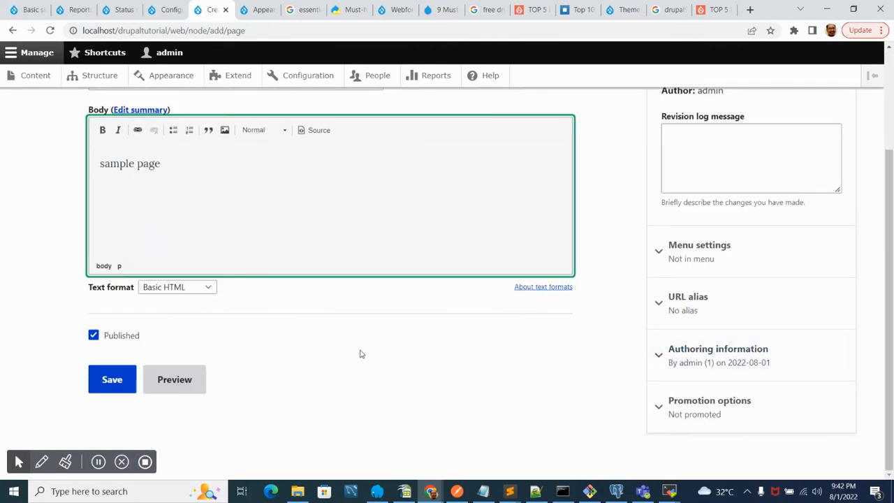
scroll(612, 308, "up", 2)
scroll(671, 302, "down", 2)
left_click(728, 253)
scroll(691, 265, "down", 1)
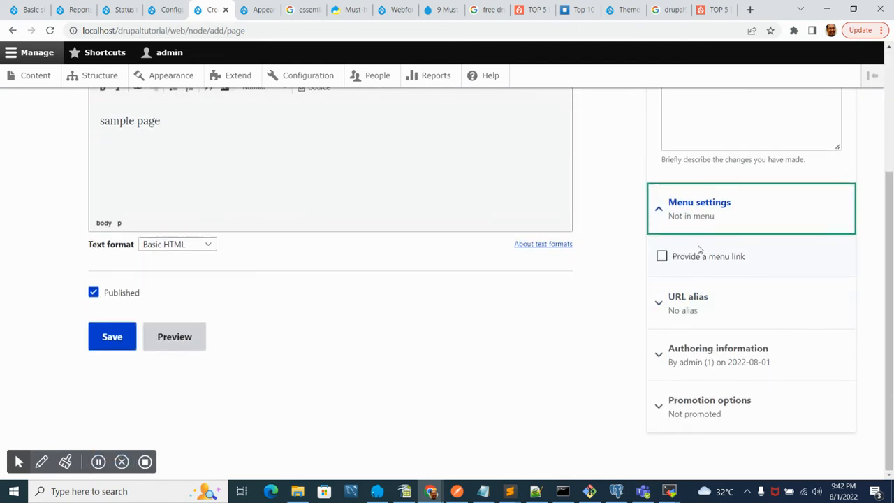
scroll(607, 289, "up", 3)
scroll(607, 292, "down", 3)
left_click(109, 347)
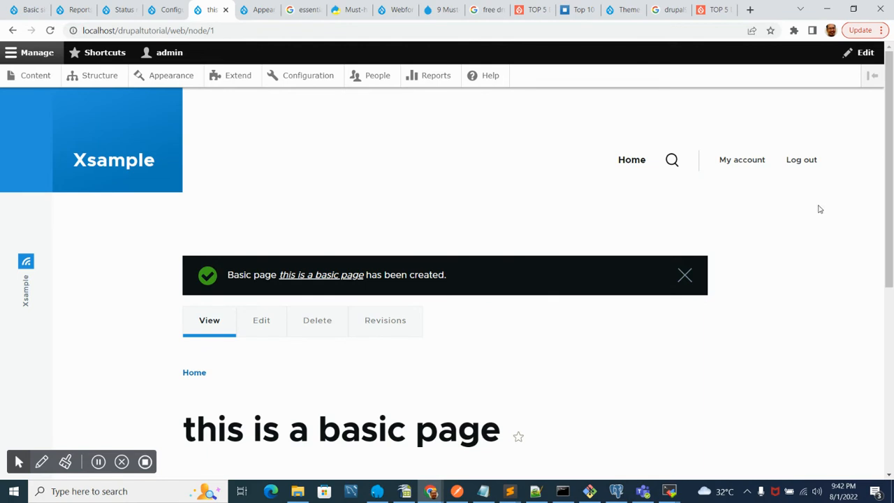
- Open the site's front page in a new tab, view it, and return to the new page
middle_click(108, 159)
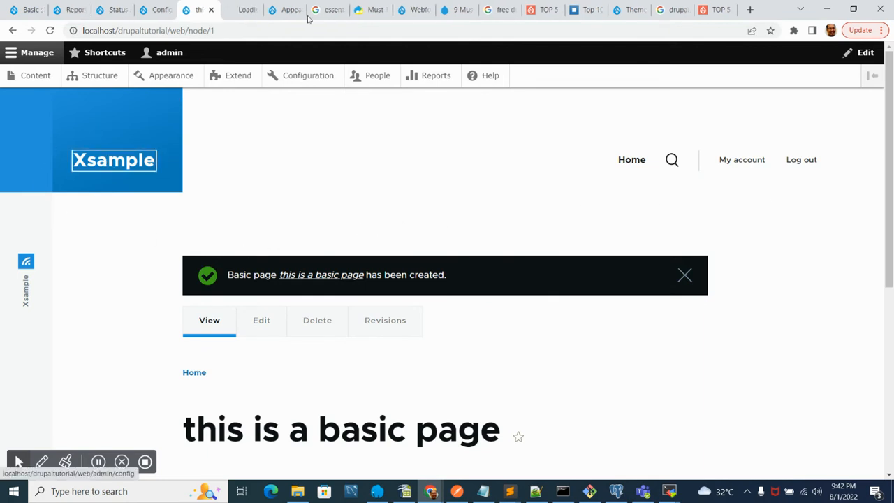
left_click(243, 10)
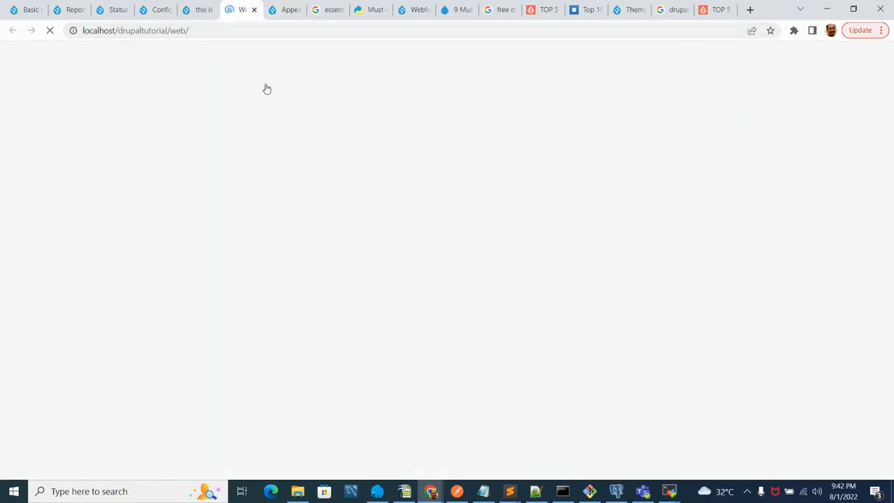
scroll(356, 343, "down", 5)
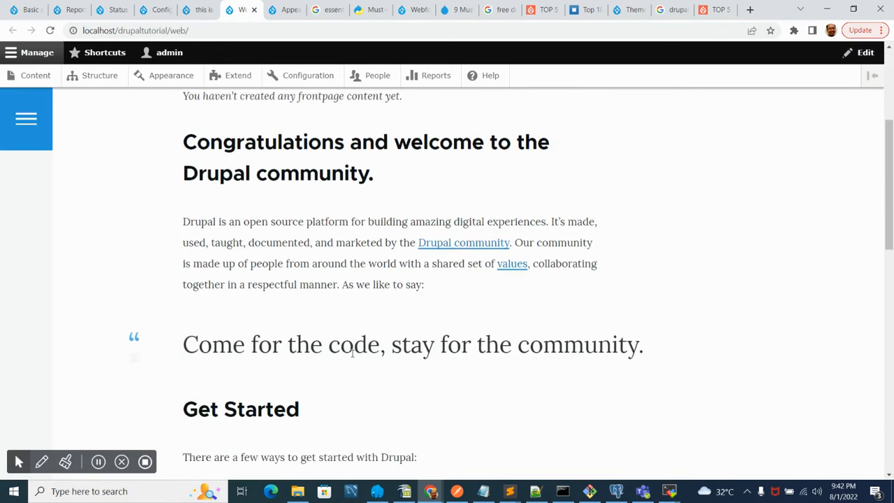
left_click(200, 9)
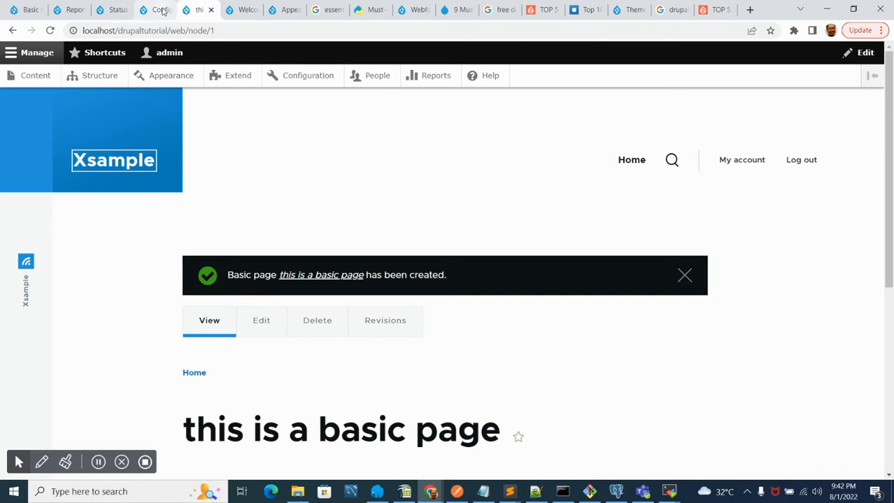
- Compare the Basic site settings tab with the new page's view
left_click(15, 10)
scroll(207, 311, "down", 2)
scroll(207, 314, "up", 2)
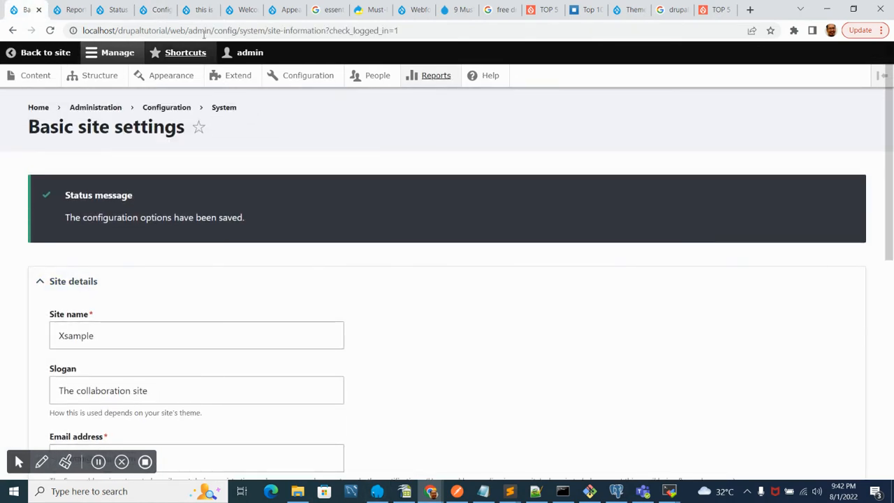
left_click(199, 10)
scroll(192, 408, "down", 3)
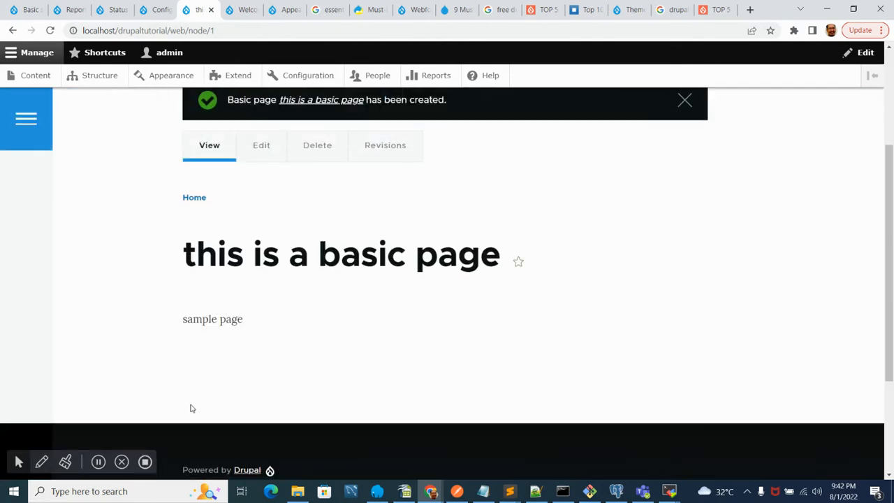
scroll(265, 258, "up", 2)
- Edit the basic page and enable a menu link for it in Menu settings
left_click(268, 260)
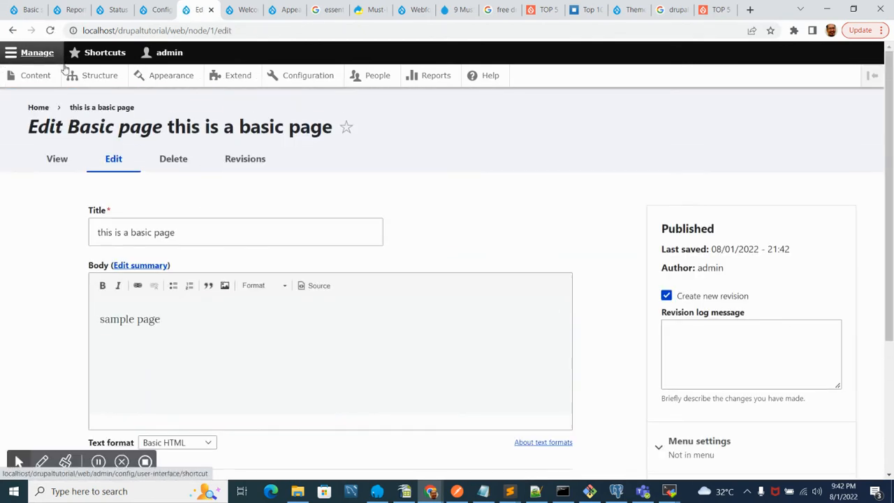
left_click(13, 30)
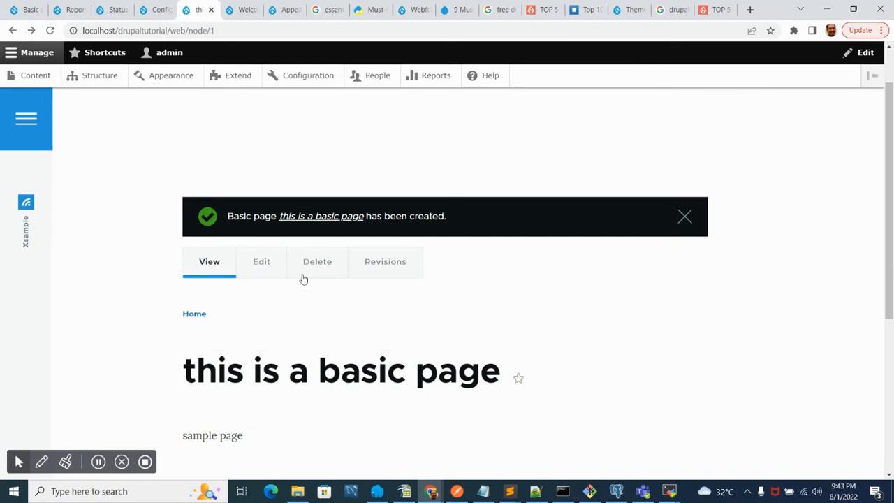
left_click(269, 262)
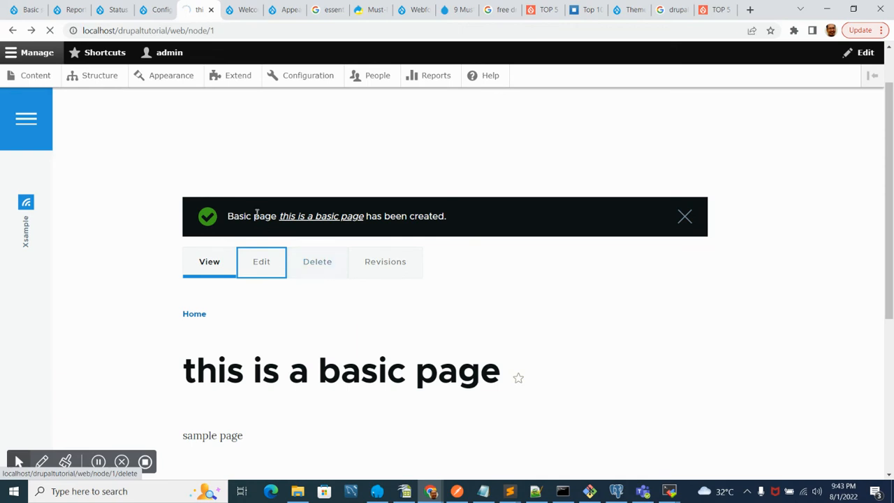
scroll(719, 300, "down", 3)
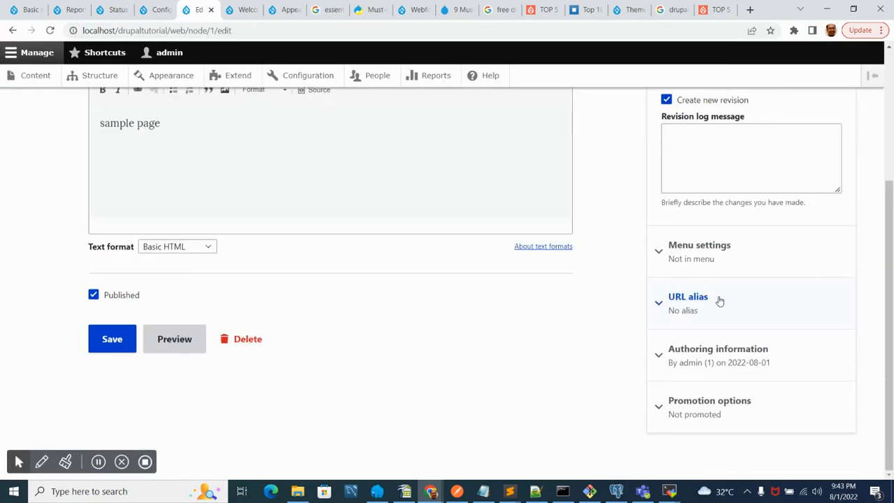
left_click(713, 248)
left_click(662, 299)
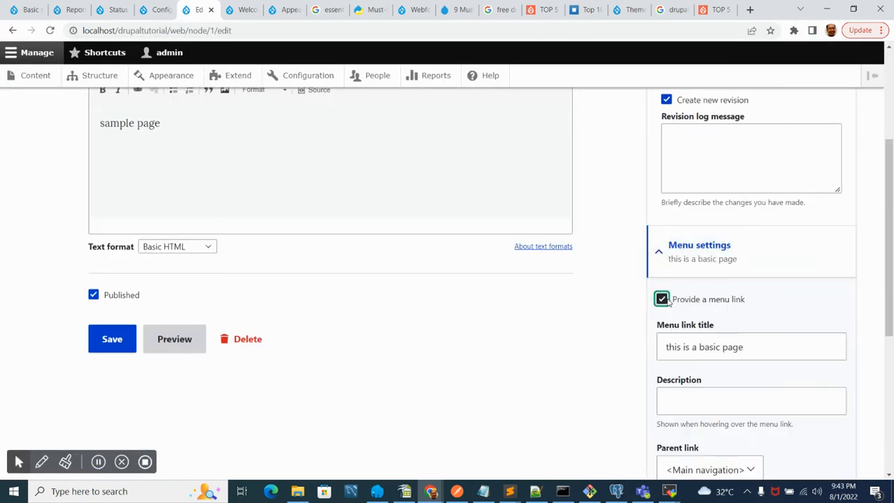
- Set the menu link title to Basic
left_click(697, 347)
key("ctrl+a")
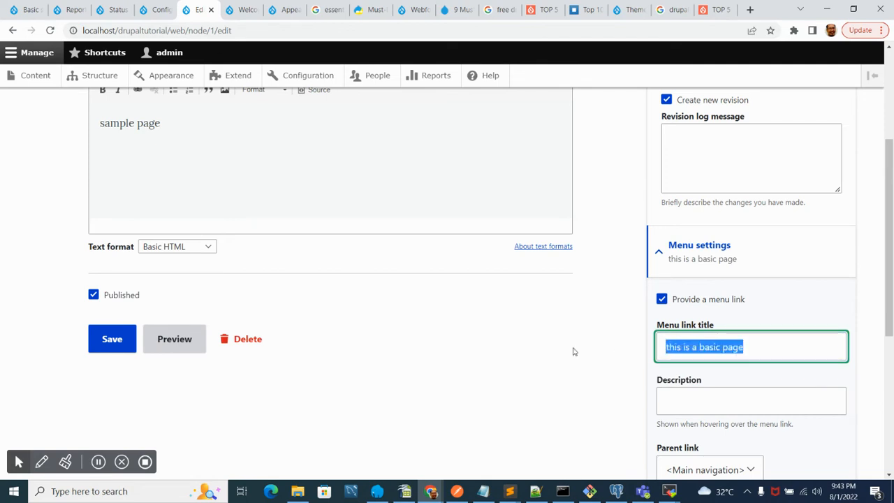
type("Basic P")
key("BackSpace")
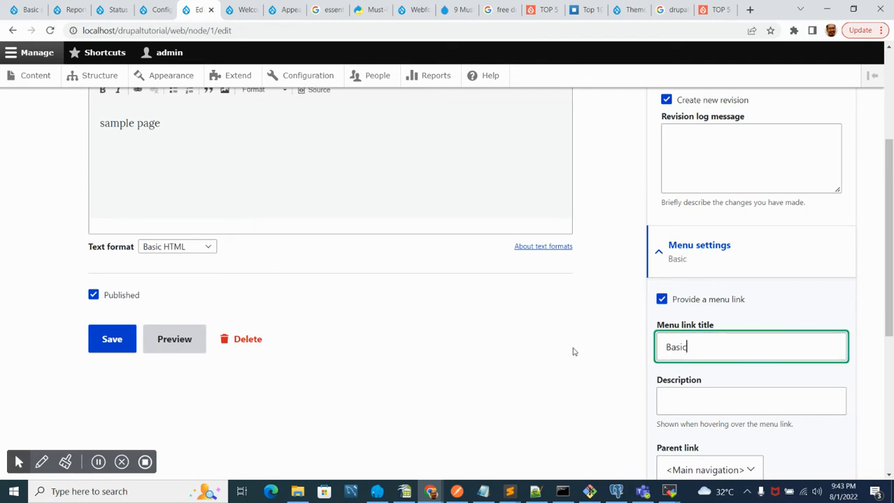
- Set the menu link description to "This is the basic page"
left_click(728, 408)
type("the")
type("T")
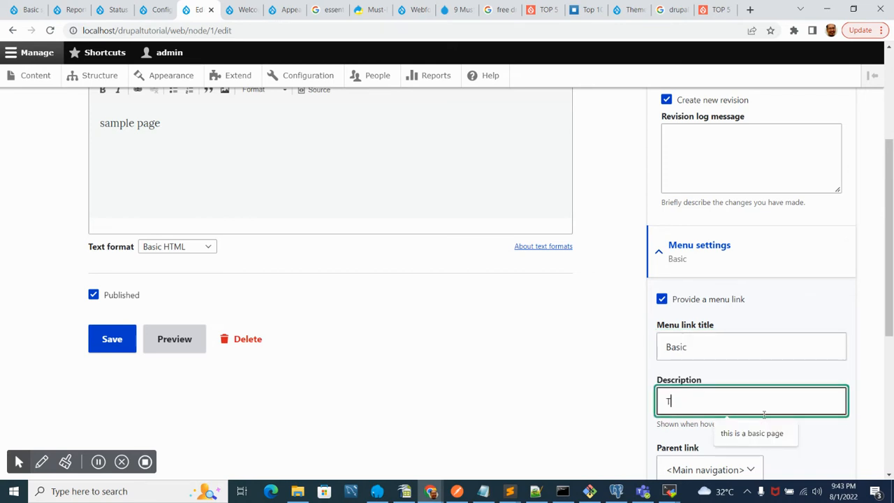
type("his s the")
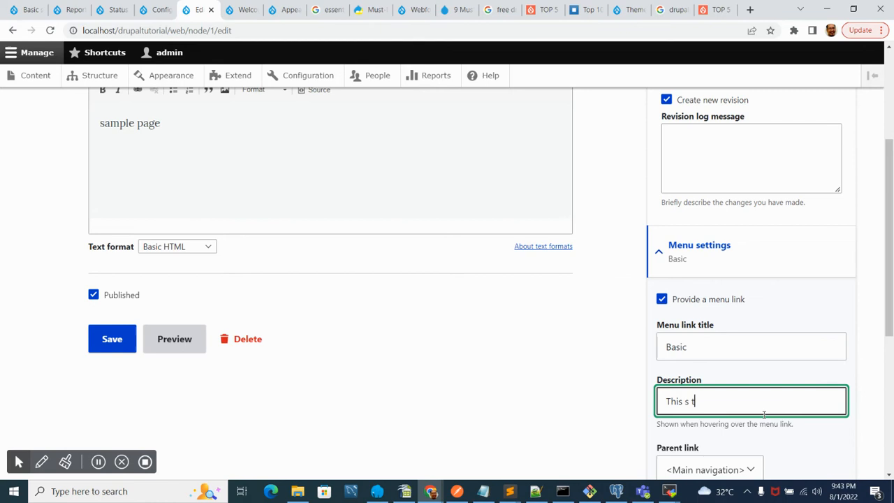
key("BackSpace")
key("BackSpace")
key("BackSpace")
type("is the basic page")
- Examine the Parent link options and the front page tab, then return to the edit form
scroll(778, 399, "down", 3)
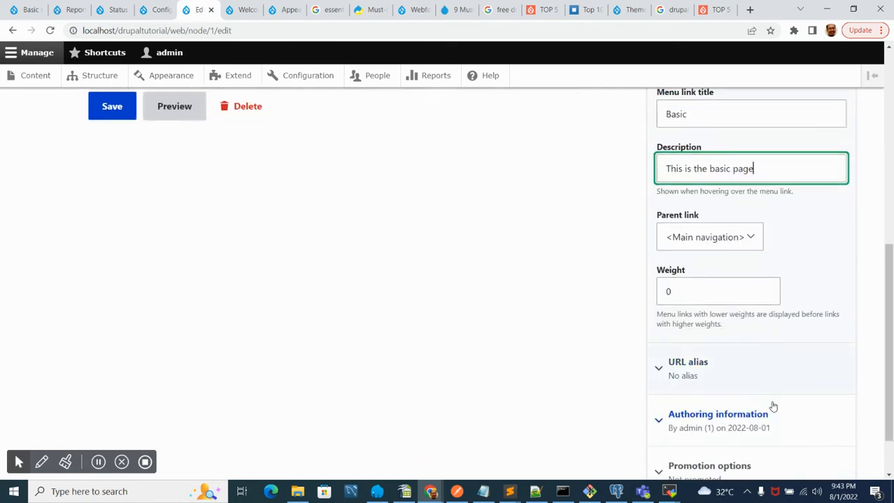
left_click(704, 237)
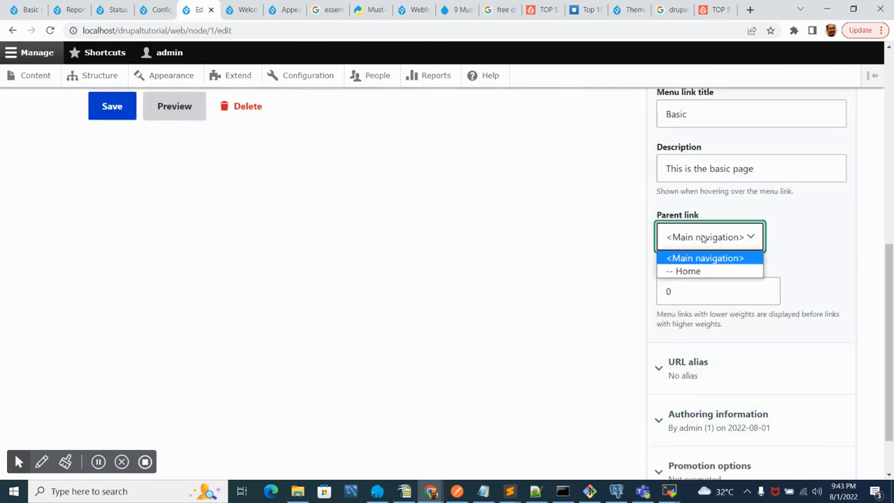
left_click(806, 242)
left_click(698, 293)
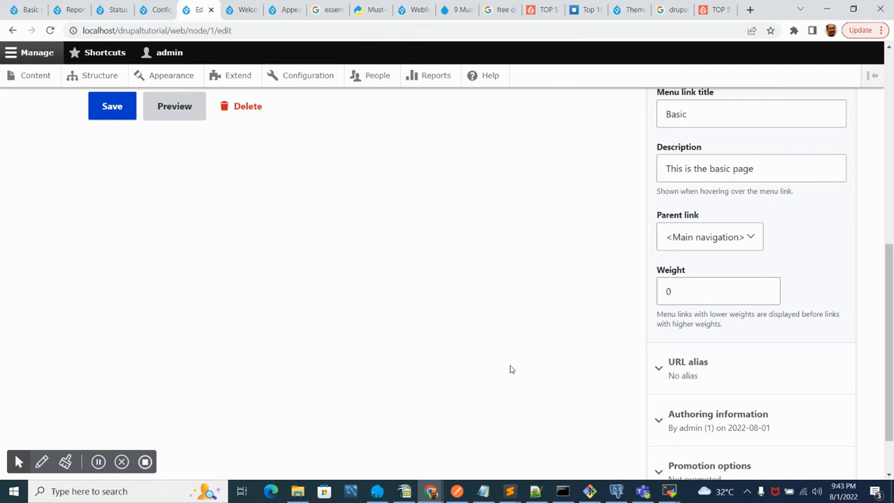
left_click(246, 10)
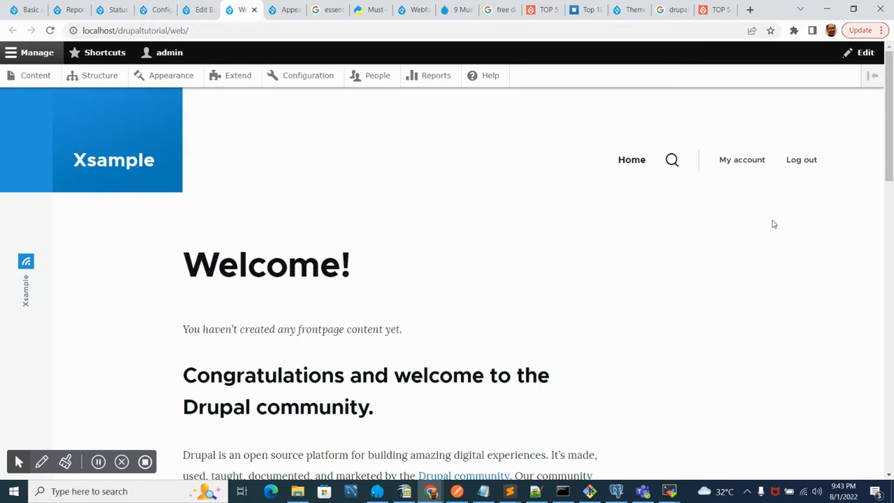
left_click(203, 10)
- Set the page's URL alias to /basic
scroll(818, 299, "down", 1)
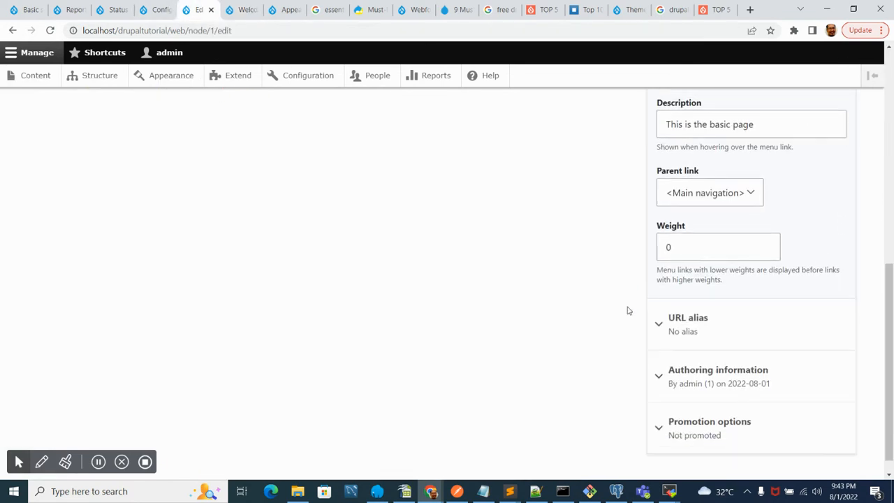
left_click(699, 305)
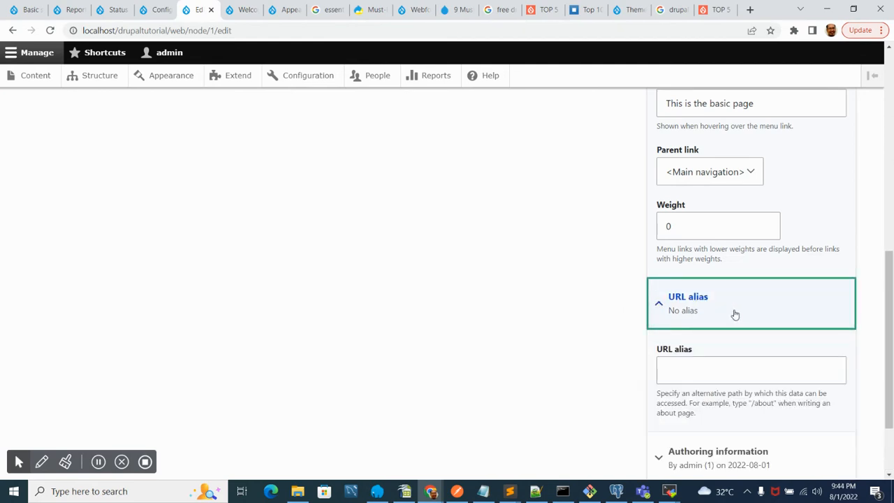
left_click(695, 370)
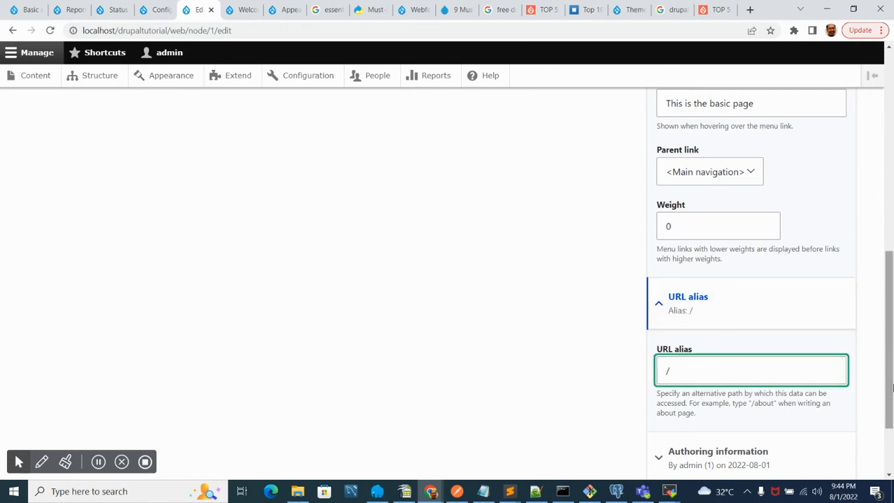
type("/basic")
- Switch to the front page tab and back to the page's edit form
scroll(325, 149, "up", 1)
scroll(325, 149, "up", 1)
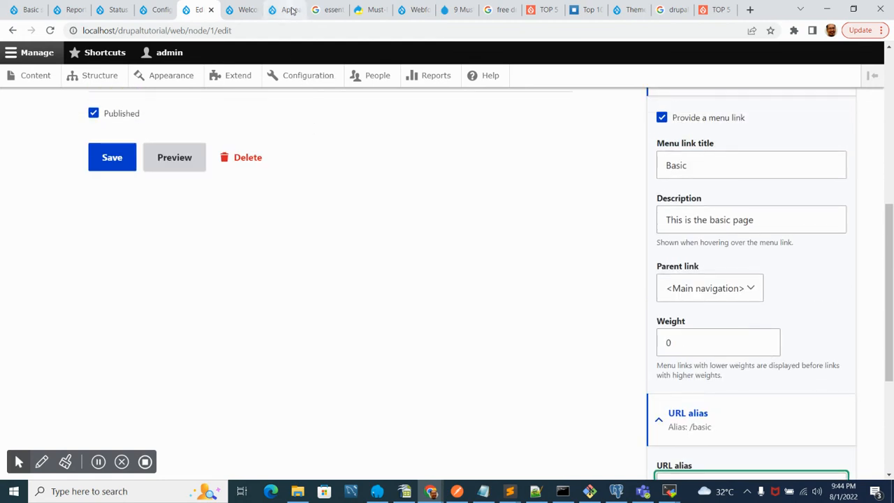
left_click(285, 10)
left_click(245, 9)
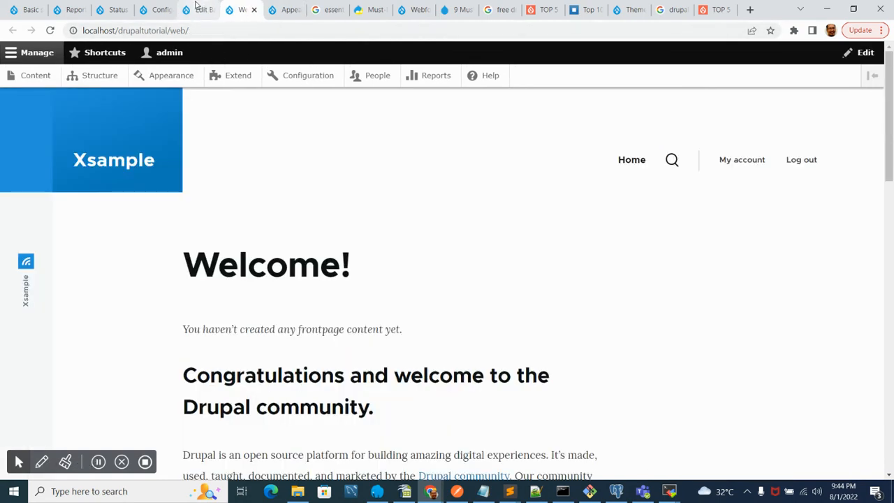
left_click(197, 5)
- Expand and collapse the Promotion options section to review its choices
scroll(421, 186, "down", 3)
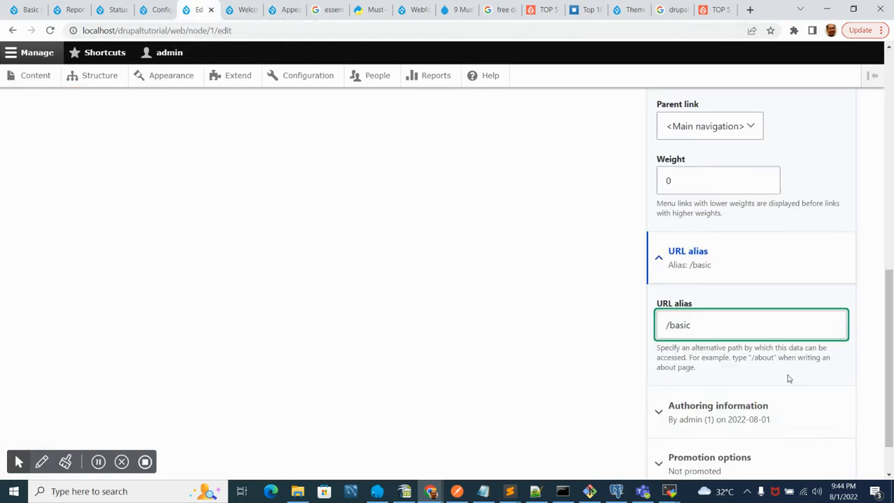
left_click(702, 400)
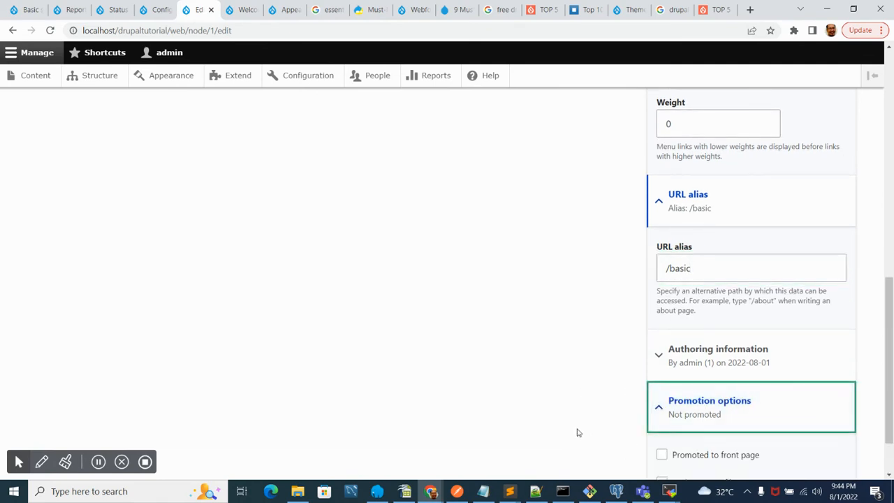
scroll(731, 425, "down", 1)
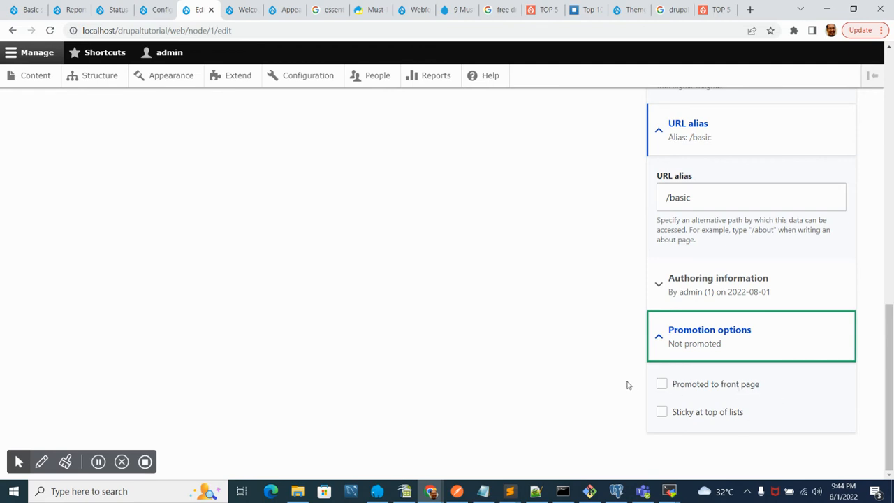
left_click(709, 341)
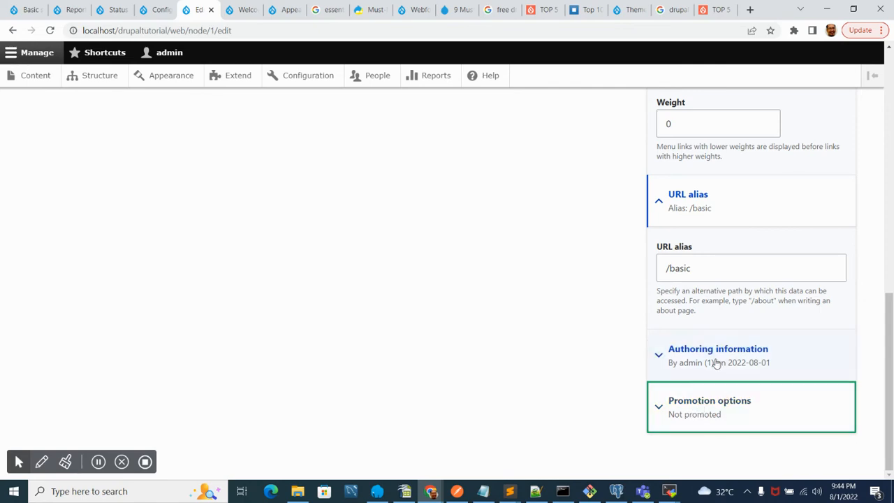
- Save the basic page with its new menu link and URL alias
scroll(586, 363, "up", 5)
scroll(591, 368, "up", 4)
scroll(593, 376, "down", 3)
scroll(595, 379, "up", 3)
scroll(595, 380, "down", 7)
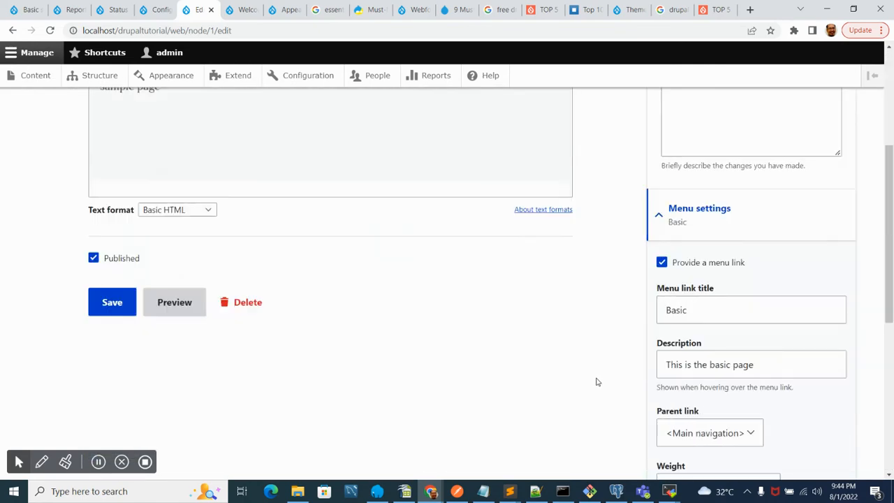
scroll(632, 408, "down", 2)
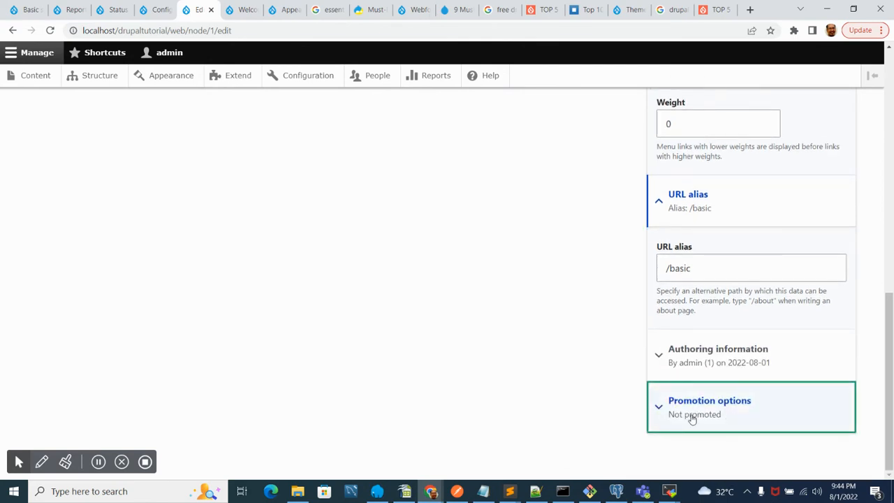
scroll(438, 343, "up", 6)
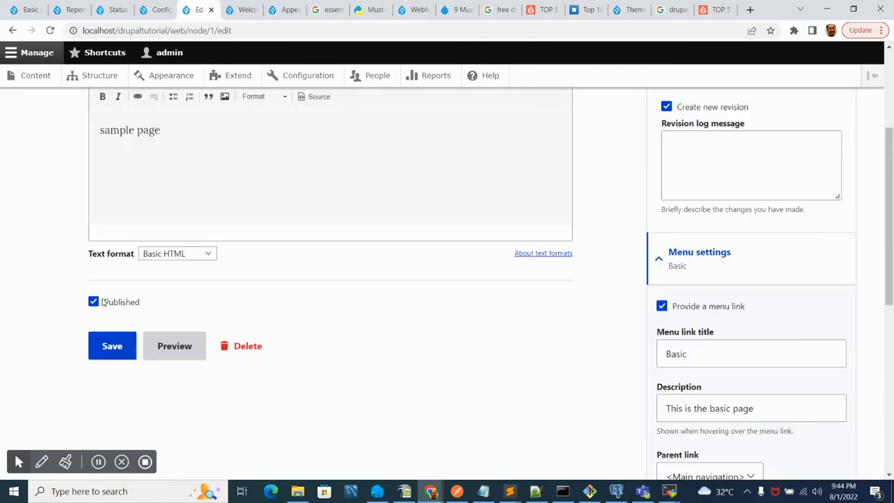
left_click(105, 346)
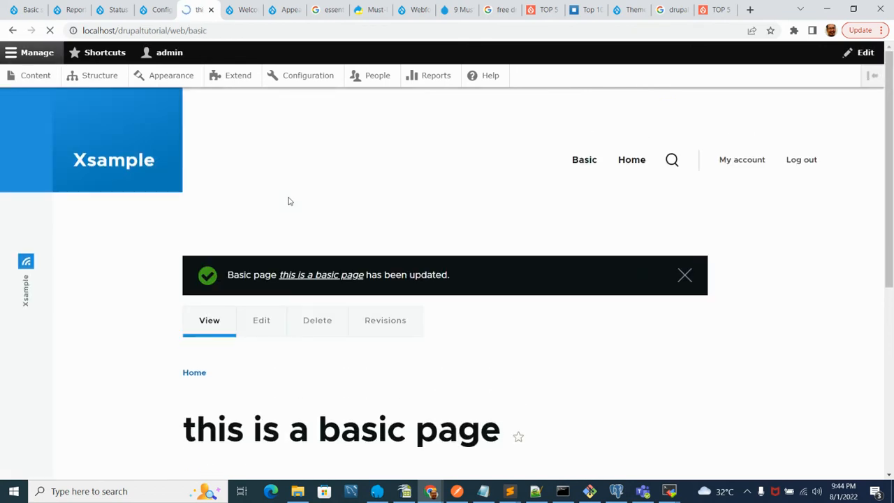
- Reopen the page's edit form, set the menu link weight to 1, and save
scroll(289, 203, "down", 4)
scroll(290, 213, "up", 4)
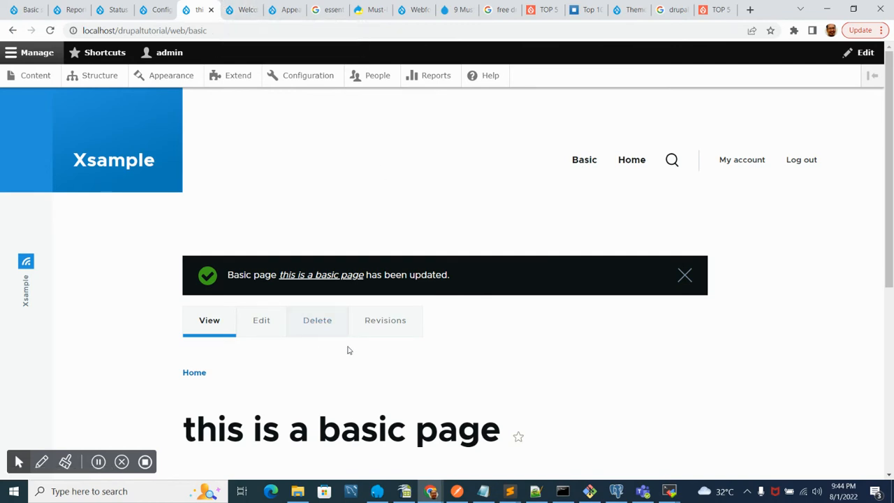
left_click(264, 322)
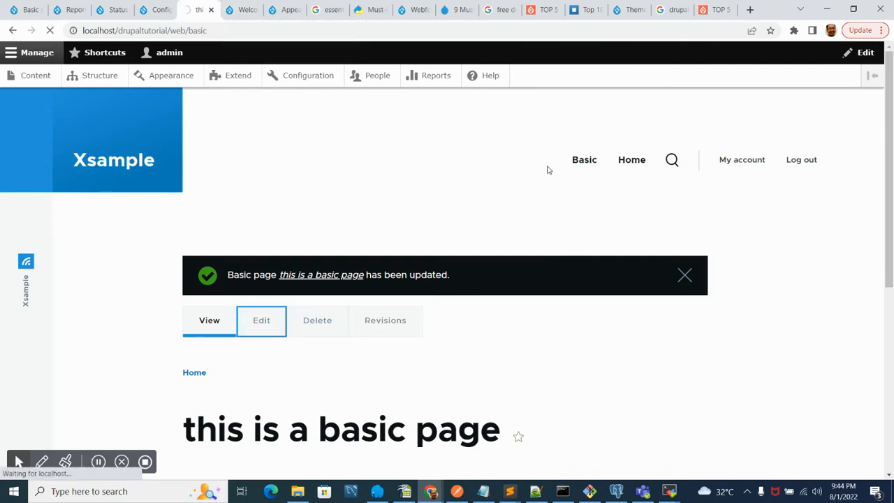
scroll(624, 298, "down", 5)
left_click(696, 367)
double_click(696, 367)
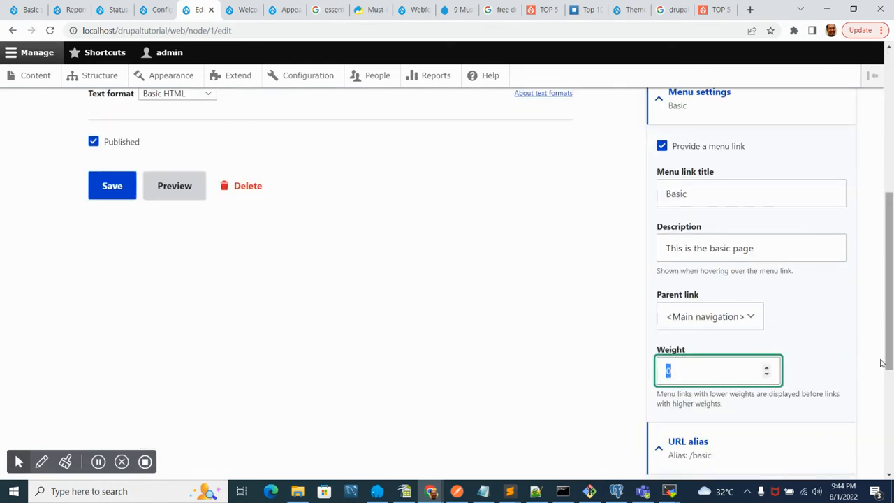
left_click(768, 368)
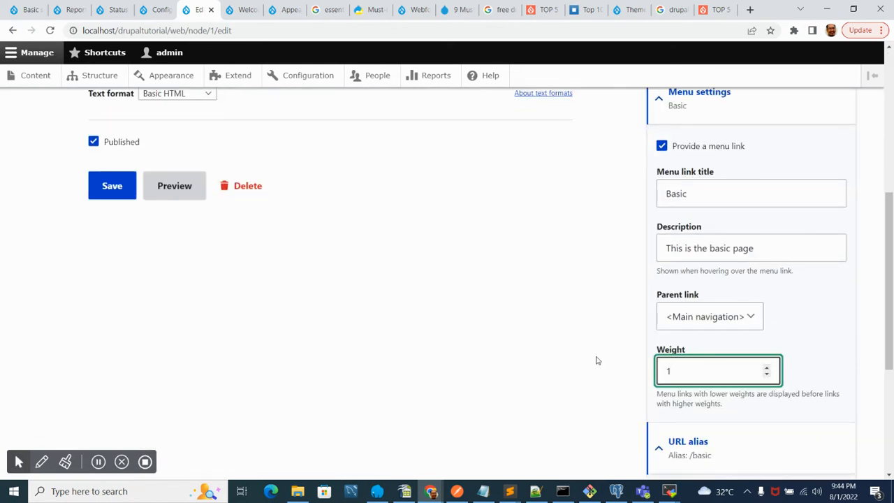
left_click(107, 187)
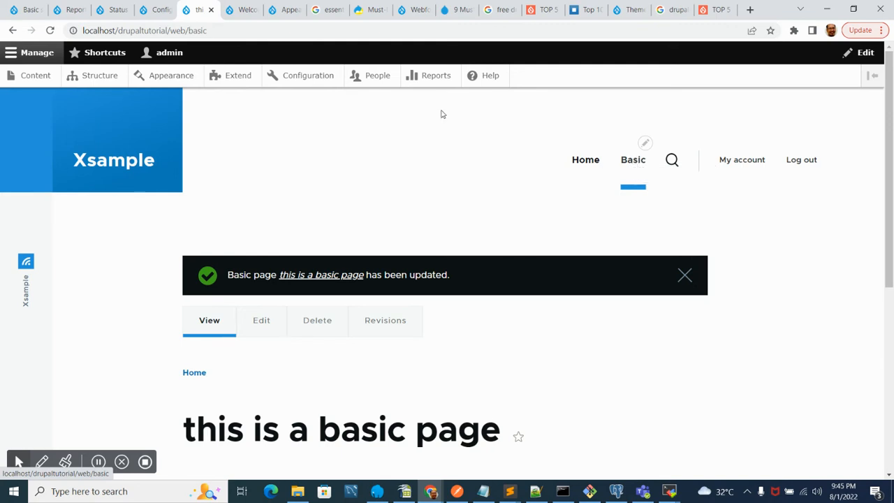
- Open the page's edit form to examine its menu settings and return to the page view
left_click(261, 322)
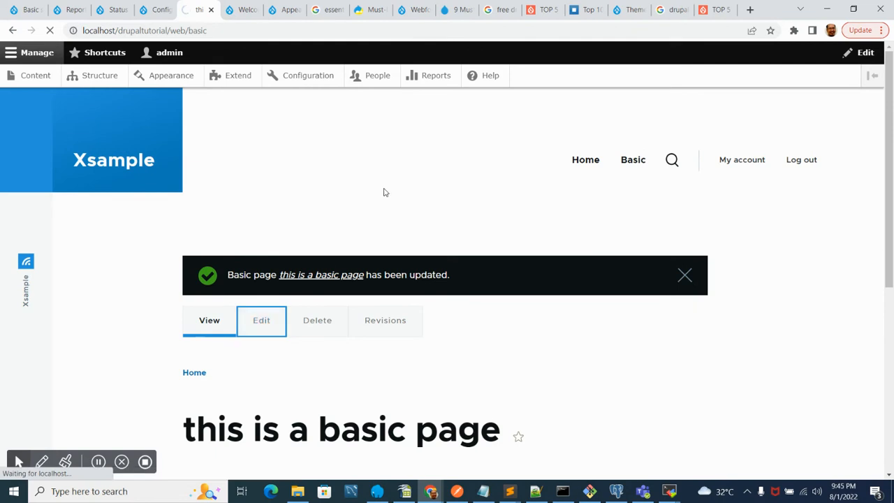
scroll(630, 266, "down", 6)
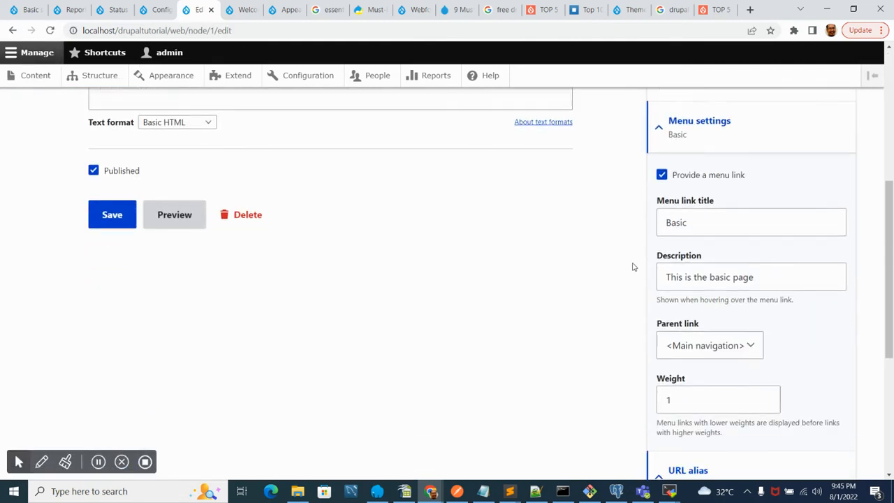
left_click_drag(782, 134, 665, 135)
scroll(433, 249, "up", 7)
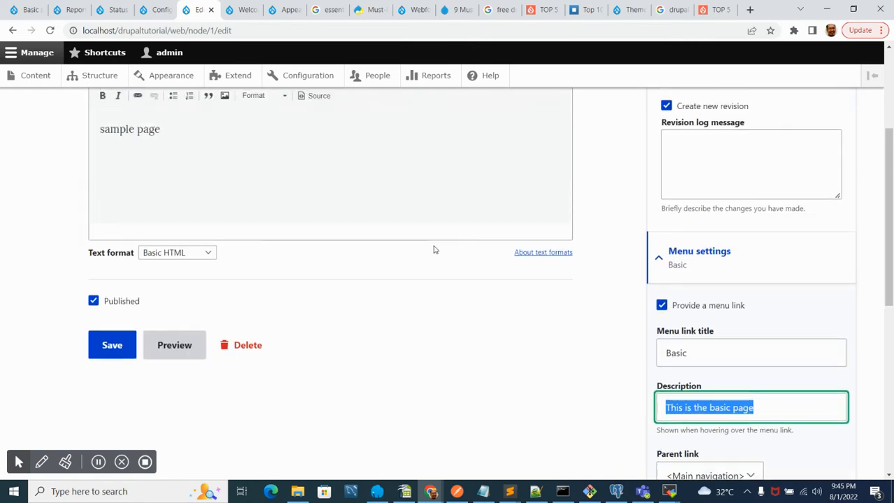
left_click(13, 31)
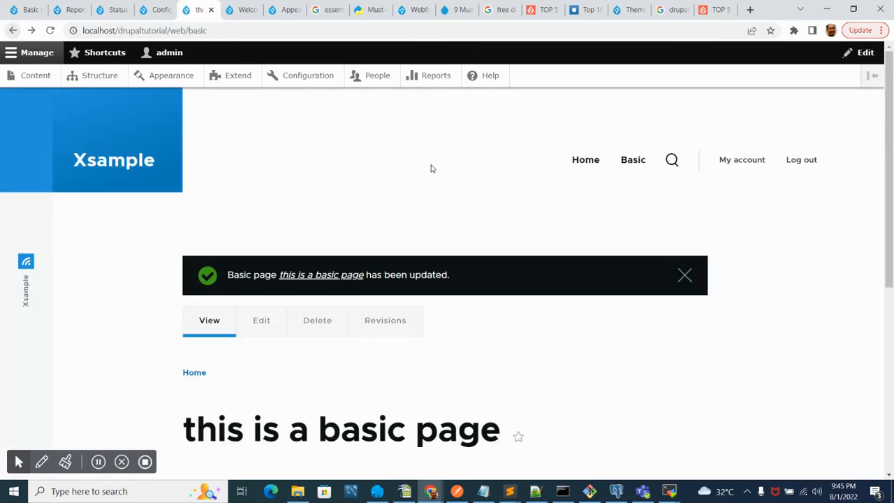
- Open the site's home page from the main navigation and scroll through it
scroll(341, 294, "down", 4)
scroll(239, 275, "up", 4)
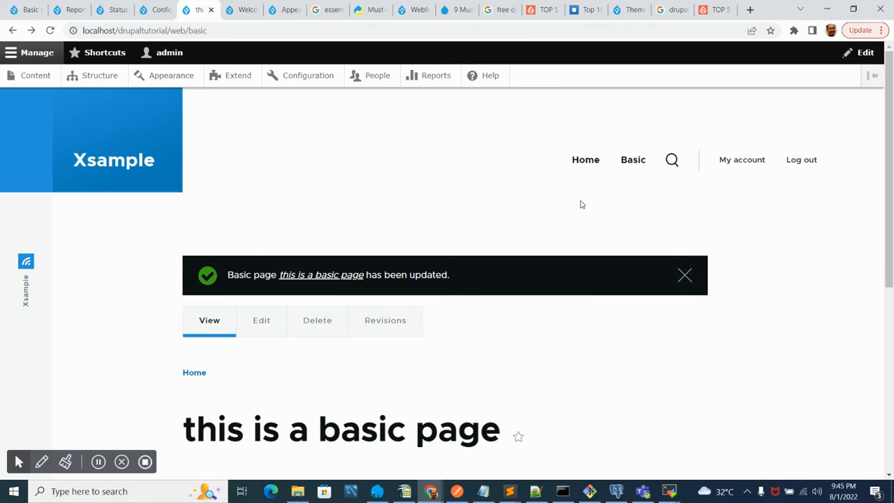
left_click(589, 162)
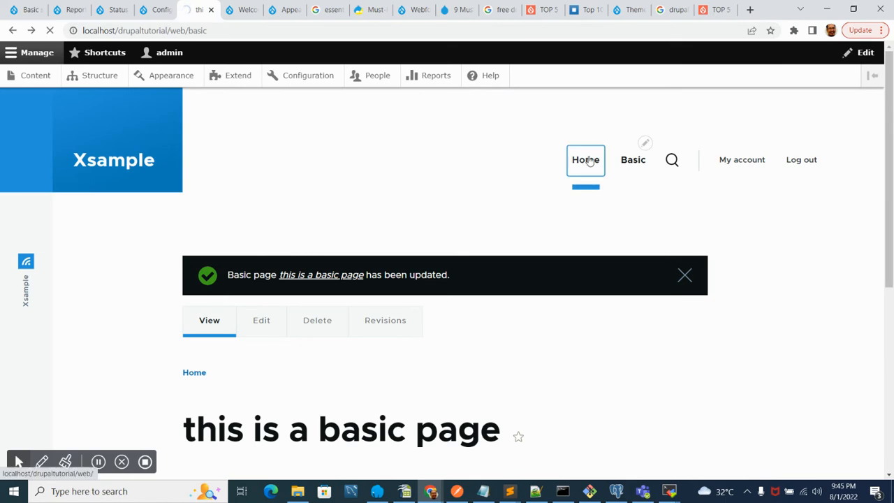
scroll(302, 291, "down", 15)
scroll(302, 291, "up", 15)
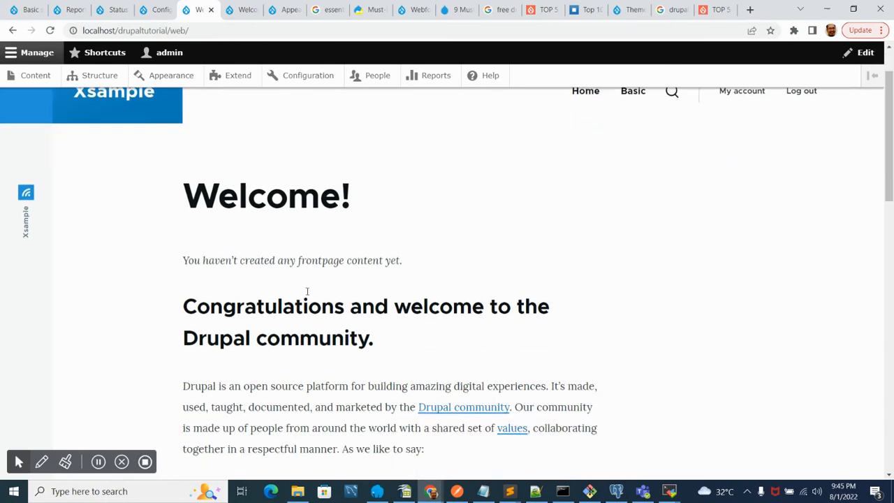
scroll(306, 292, "down", 5)
scroll(305, 295, "up", 6)
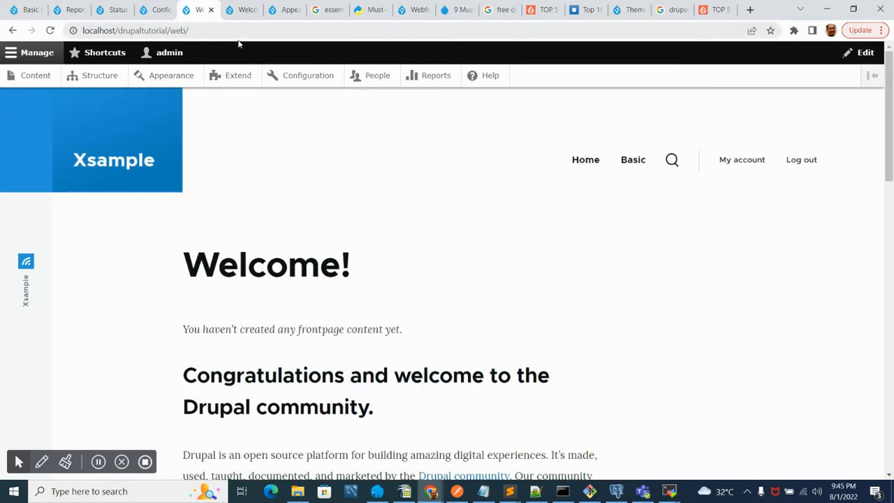
- Start a new Article from the content administration and title it "this is an article"
left_click(33, 81)
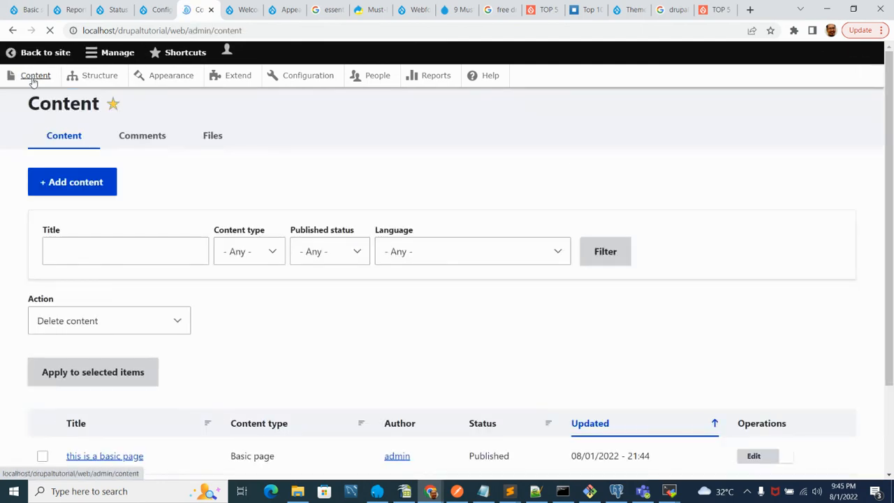
scroll(172, 296, "down", 3)
scroll(171, 296, "up", 3)
left_click(74, 206)
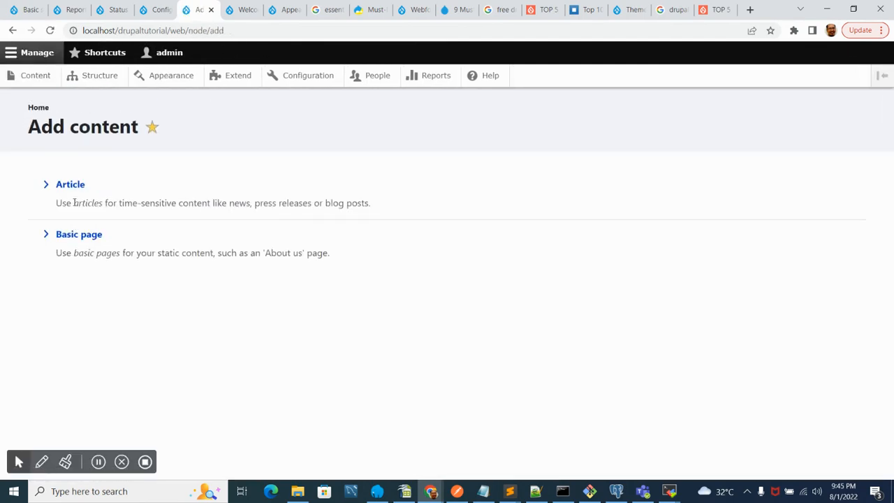
left_click(70, 187)
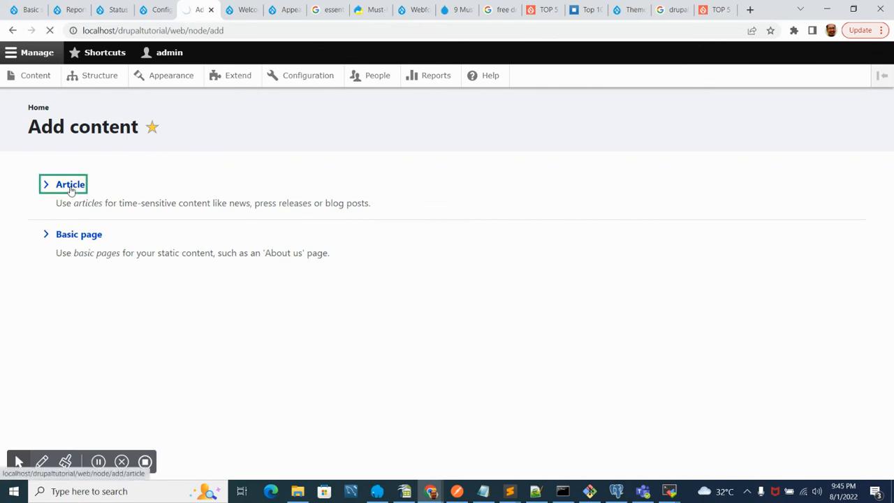
left_click(171, 204)
type("this is an article")
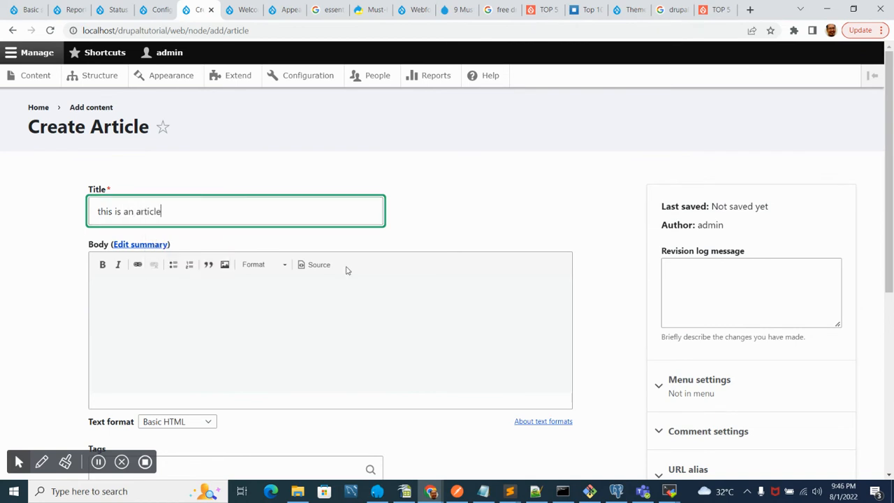
- Enter "hello" as the article body
left_click(285, 345)
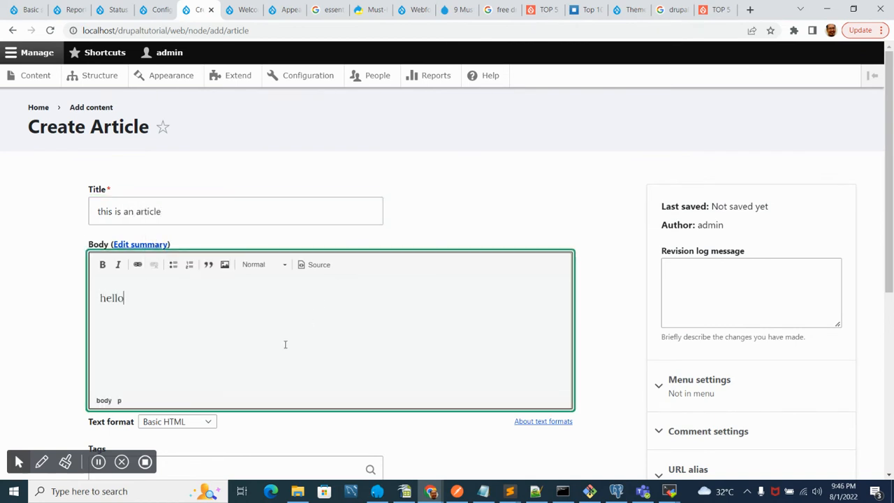
scroll(102, 383, "down", 2)
left_click(191, 357)
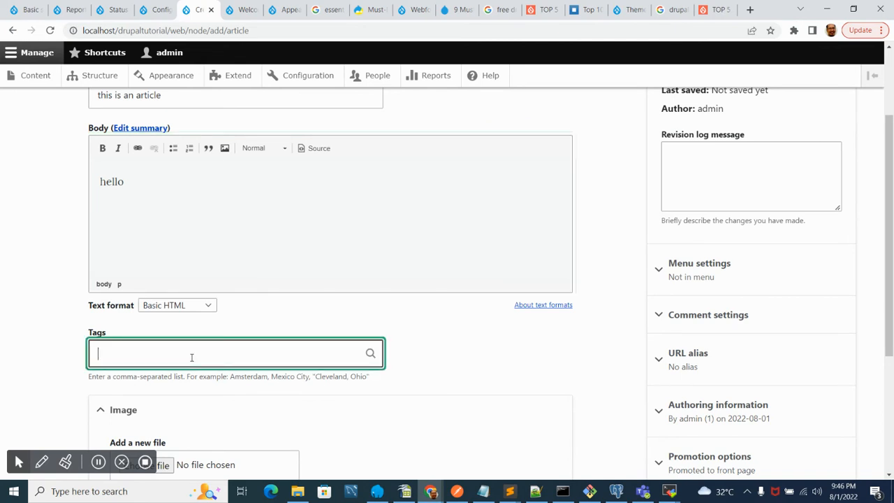
- Upload the dangerous-bend-bend-to-left image to the article's Image field
scroll(44, 343, "down", 3)
scroll(44, 343, "up", 3)
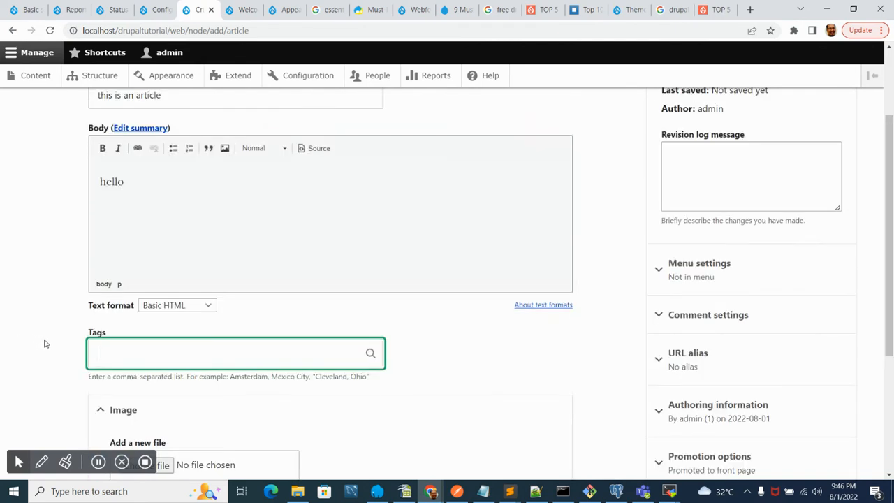
scroll(68, 263, "down", 3)
left_click(146, 258)
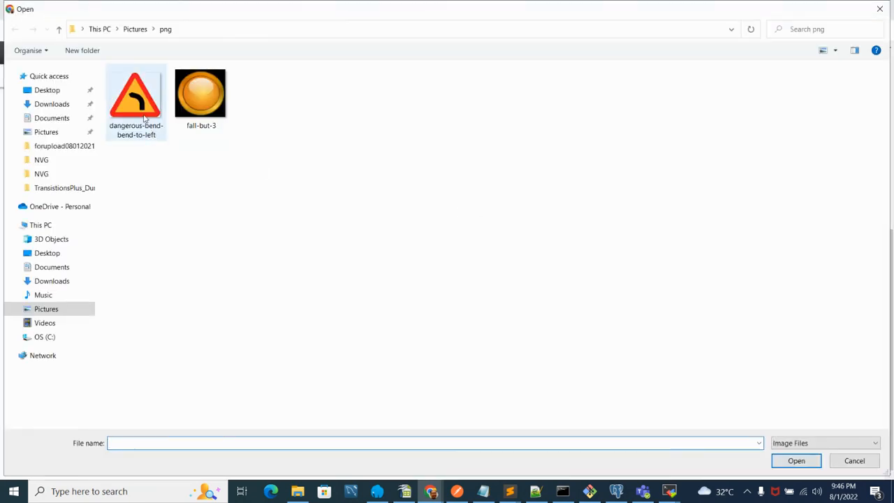
left_click(134, 111)
double_click(135, 112)
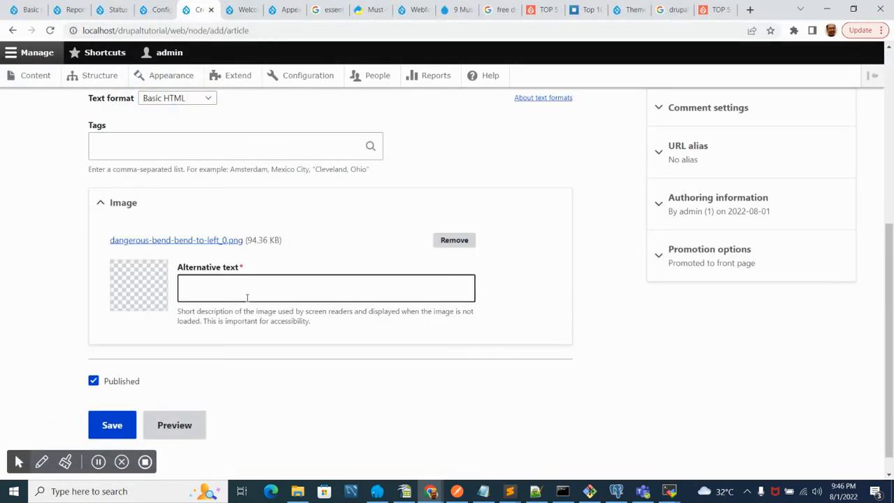
- Set the image's alternative text to "left turn" and expand the Promotion options section
left_click(244, 287)
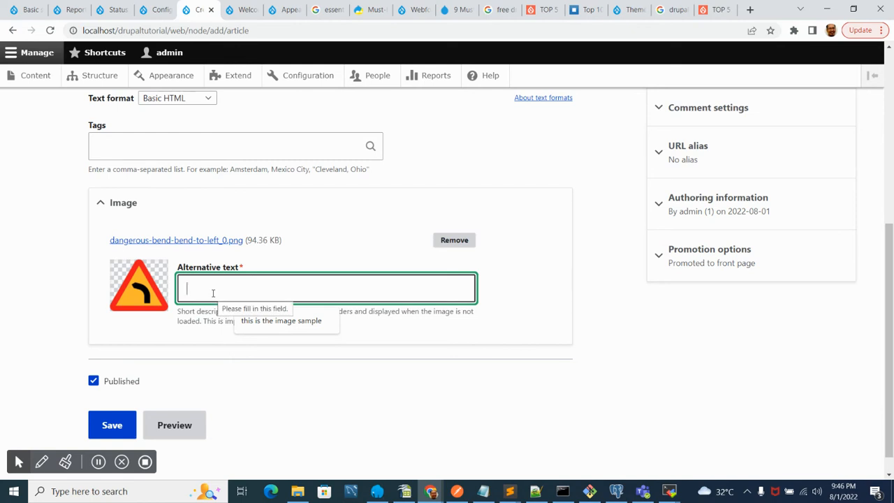
type("left turn")
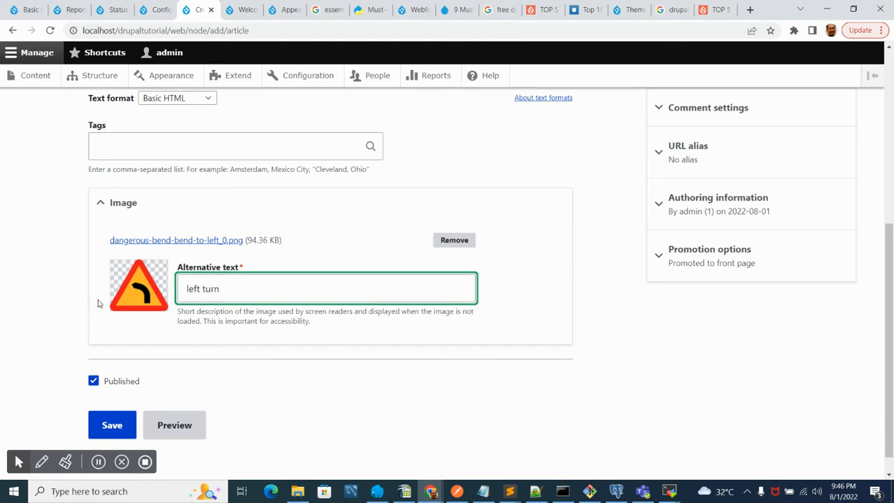
left_click(720, 254)
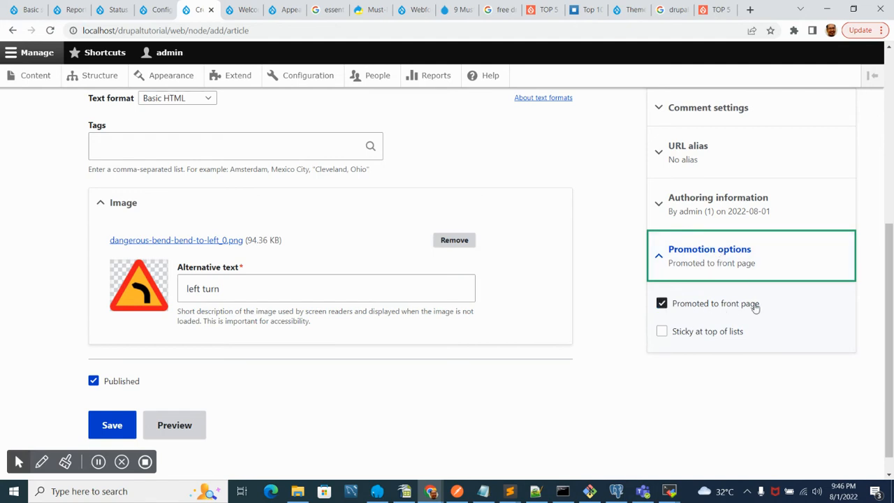
- Switch to the site's home page tab and scroll through its content
left_click(244, 9)
scroll(165, 314, "down", 3)
scroll(164, 314, "down", 10)
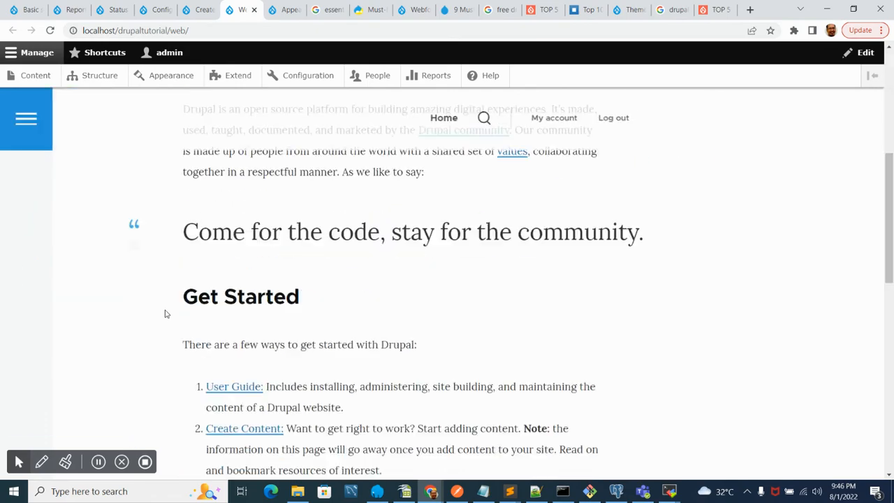
scroll(167, 313, "up", 4)
scroll(167, 314, "down", 10)
scroll(167, 315, "up", 6)
scroll(164, 315, "up", 3)
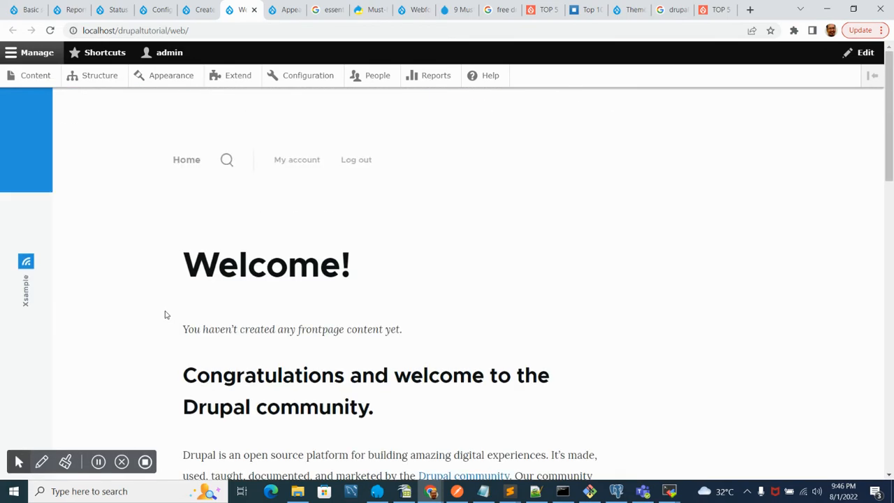
scroll(166, 313, "down", 3)
scroll(192, 176, "up", 4)
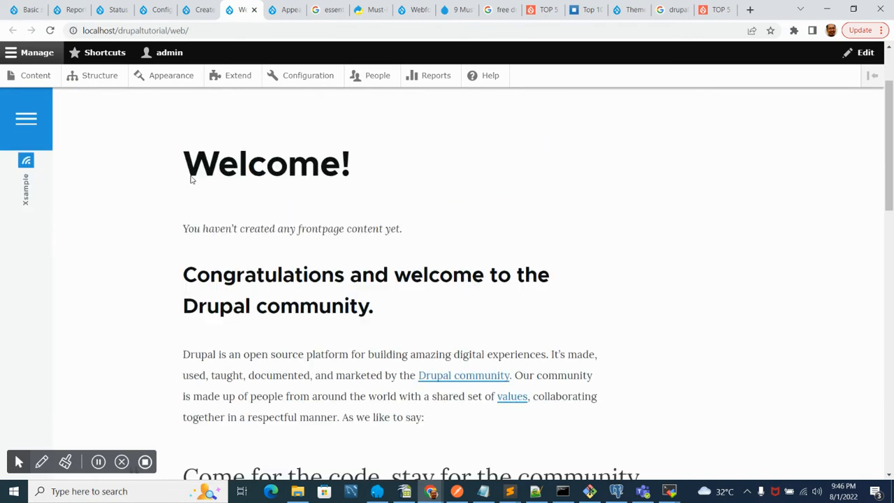
- Return to the article form and mark the article Sticky at top of lists
left_click(200, 10)
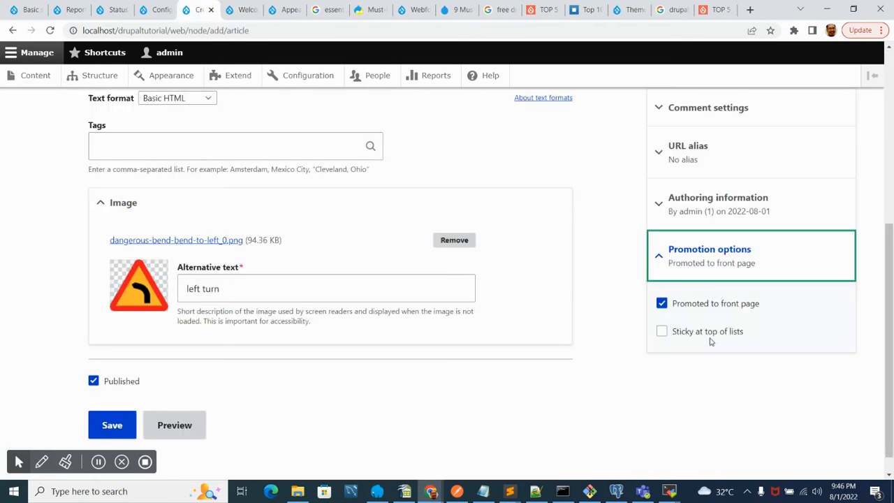
left_click(662, 332)
- Check the home page tab again and scroll through it
left_click(238, 9)
scroll(251, 364, "down", 4)
scroll(192, 374, "up", 3)
scroll(192, 374, "down", 3)
scroll(192, 374, "up", 3)
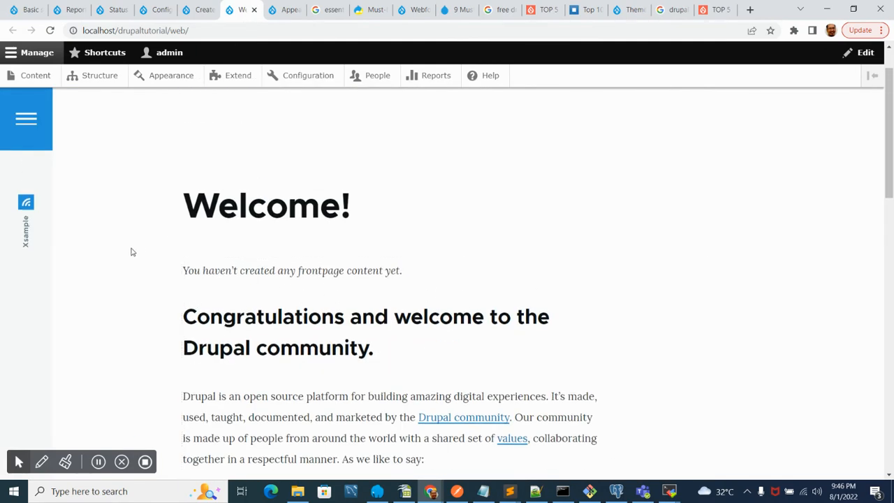
- Return to the article form and save the new article
left_click(204, 9)
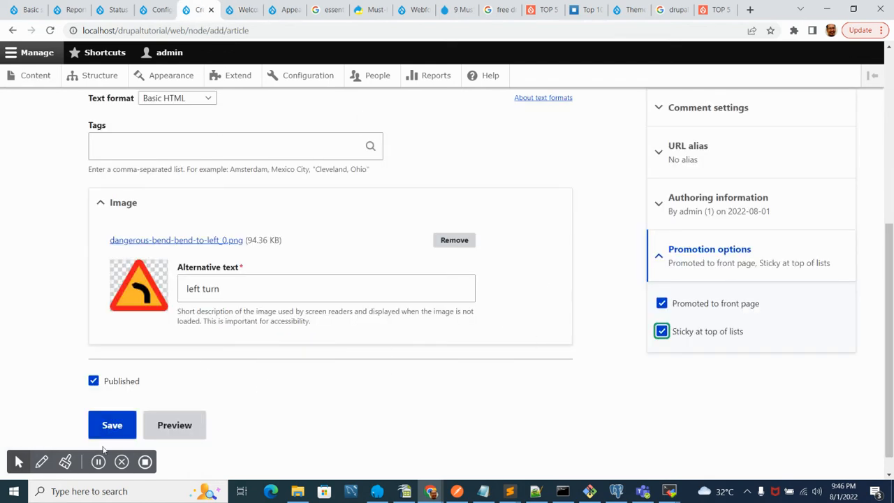
left_click(113, 427)
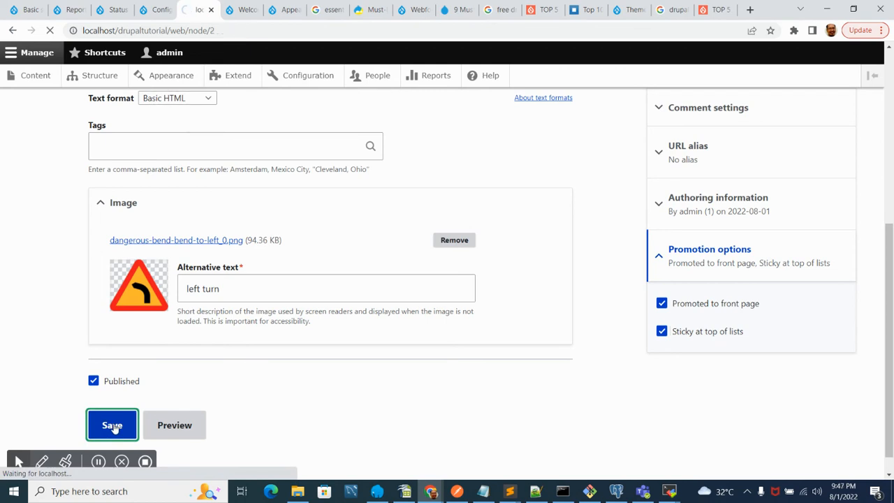
scroll(407, 299, "down", 4)
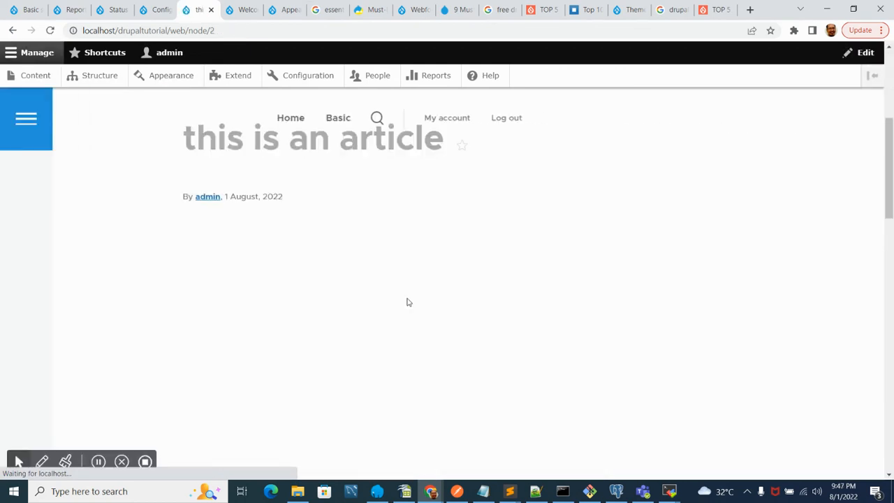
scroll(291, 317, "up", 5)
scroll(302, 338, "down", 3)
scroll(303, 340, "up", 3)
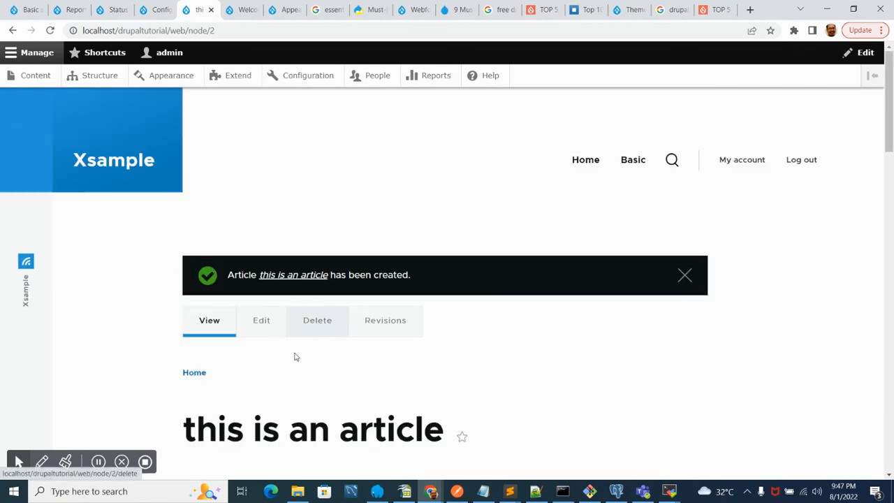
- Reload the home page tab to view the promoted article, then go back to the article's tab
left_click(243, 10)
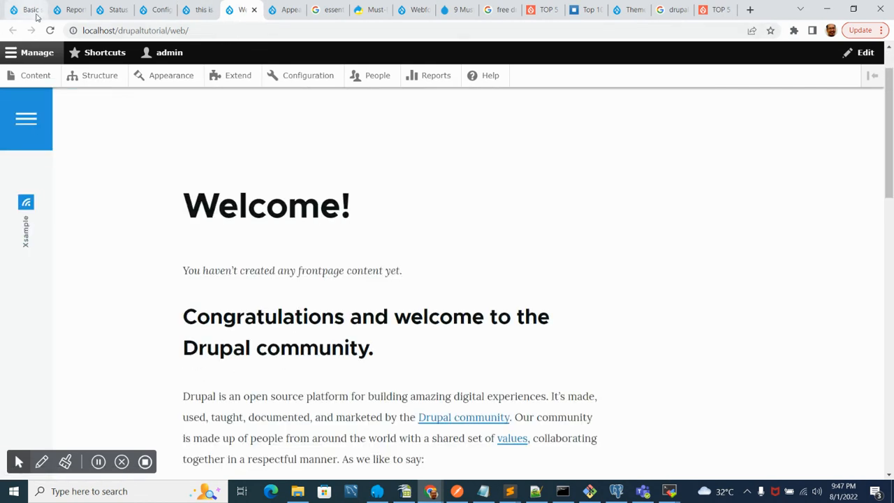
left_click(52, 32)
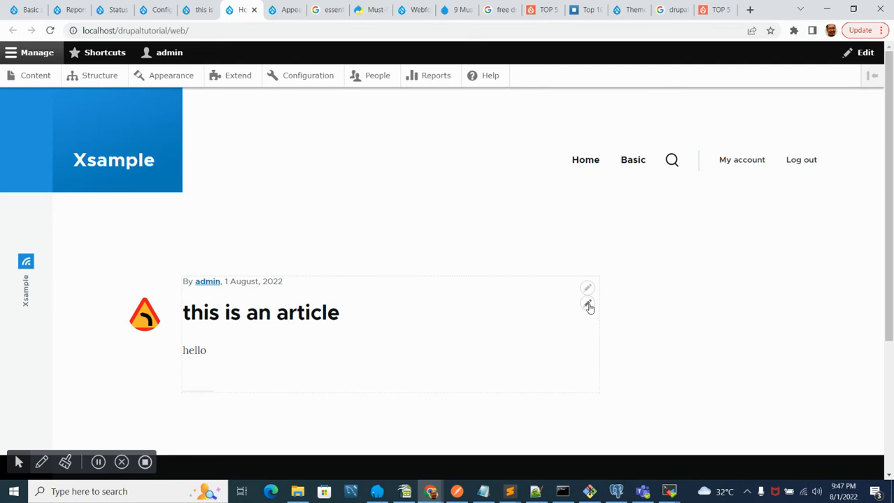
left_click(198, 10)
scroll(104, 325, "down", 3)
scroll(104, 326, "up", 3)
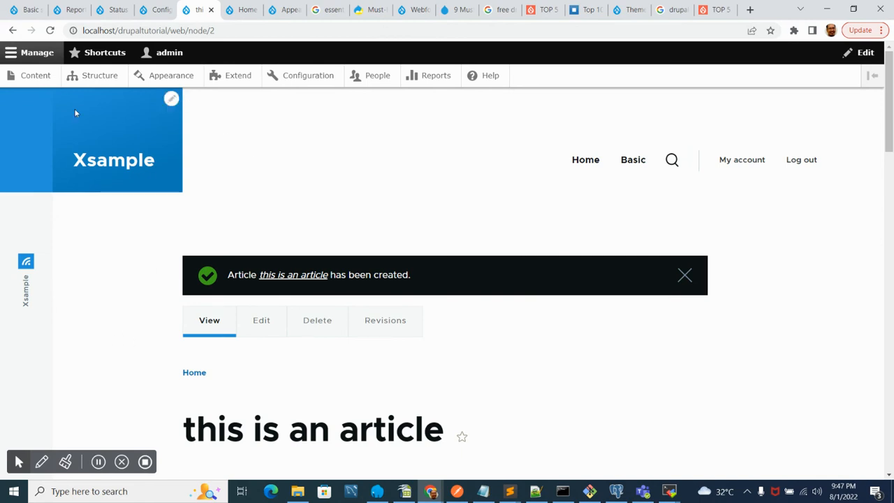
- Start another new Article from the content administration and title it "something"
left_click(29, 79)
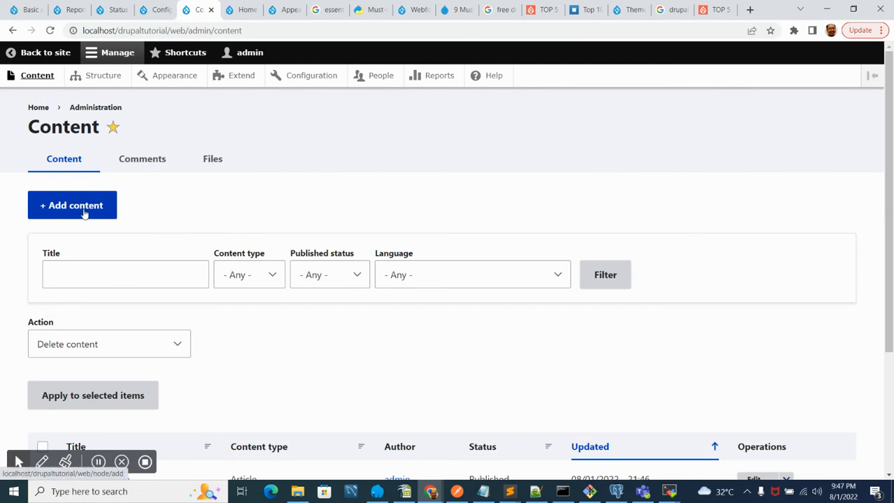
left_click(83, 212)
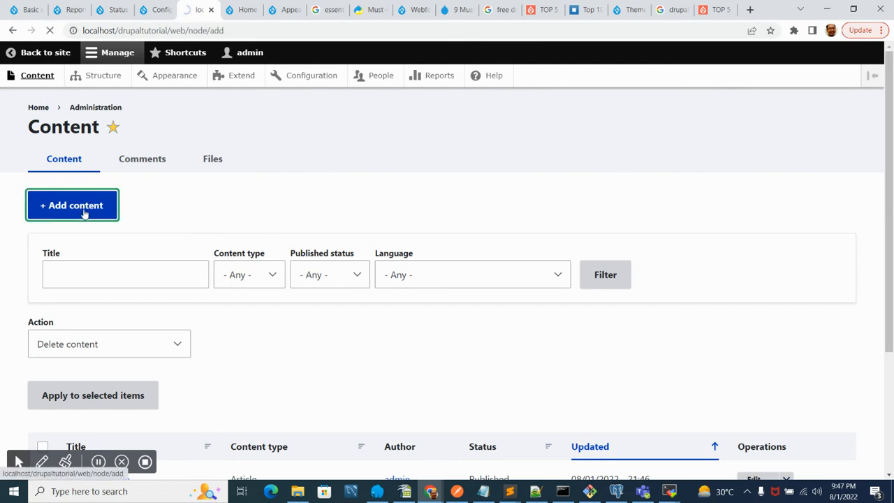
left_click(81, 190)
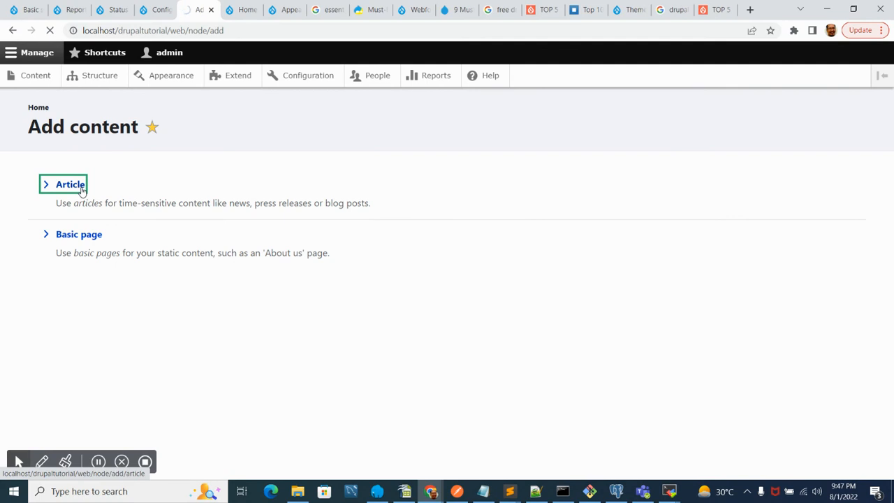
left_click(144, 209)
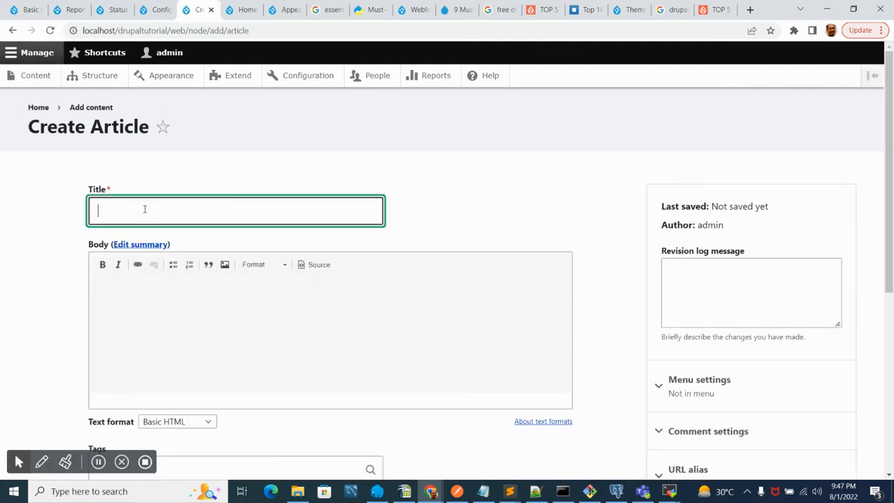
type("somet")
type("hon")
type("ing")
- Enter "new ar" as the body text and expand the Promotion options section
left_click(271, 315)
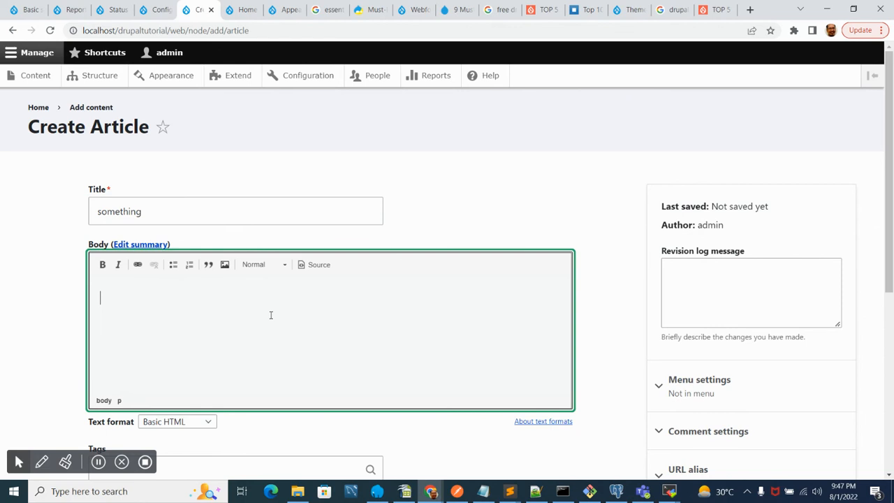
type("new article")
scroll(271, 315, "down", 5)
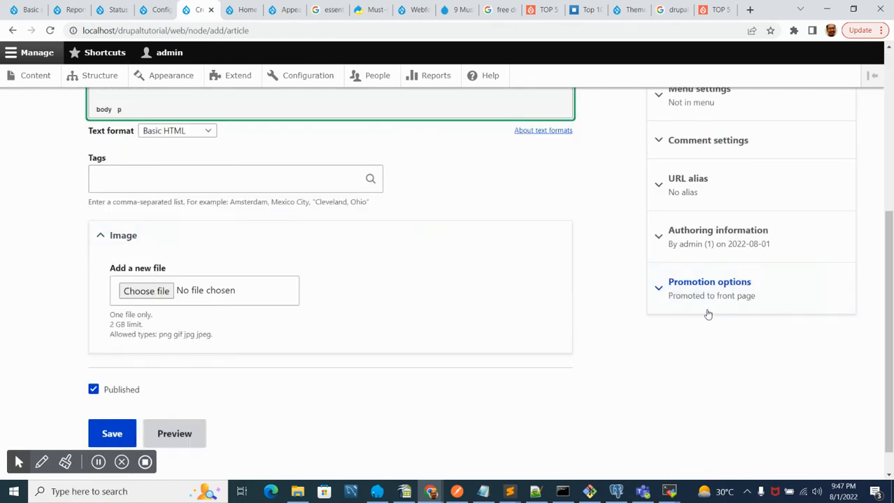
left_click(706, 283)
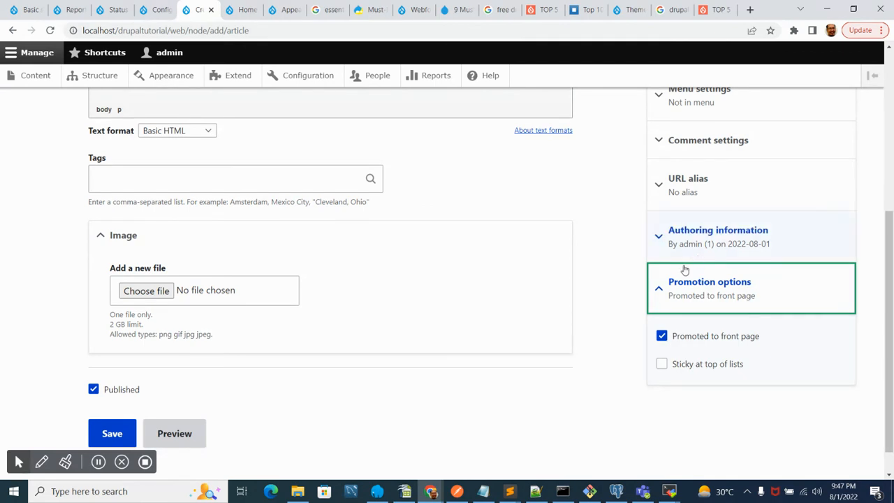
- Save the new article "something" with Promoted to front page enabled
scroll(245, 365, "down", 1)
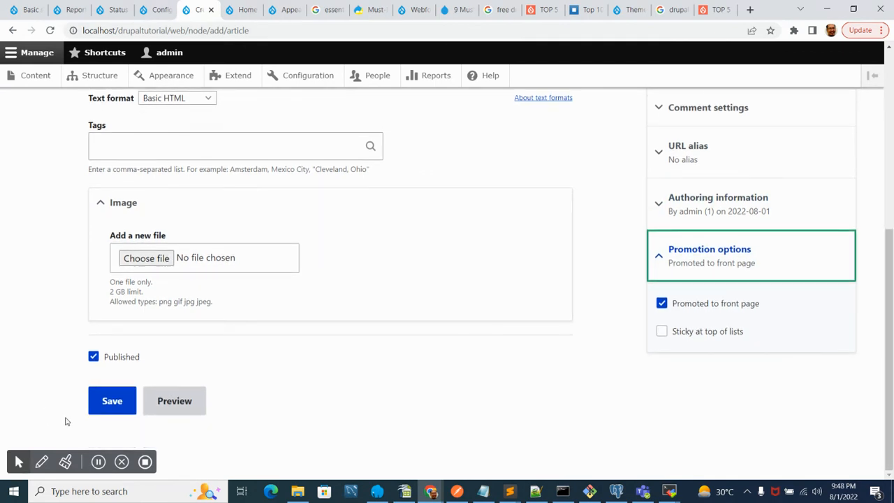
left_click(111, 405)
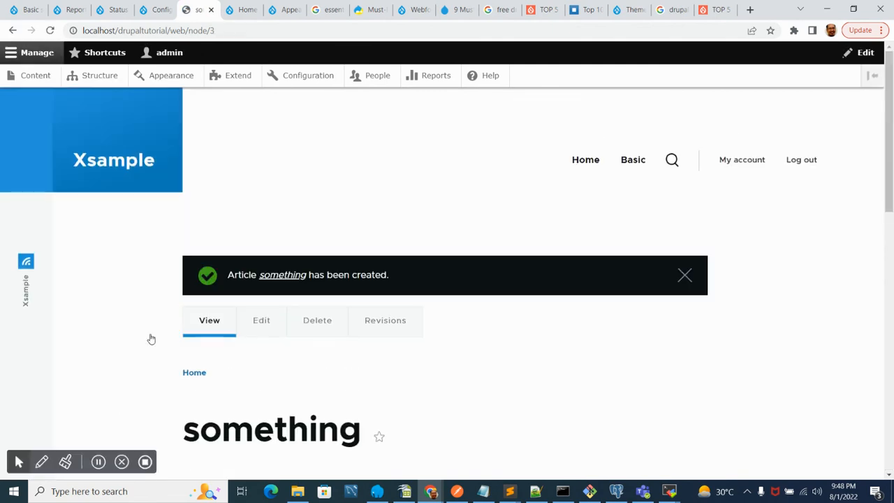
- Scroll through the saved article's page, including its body and comment form
scroll(233, 361, "down", 5)
scroll(231, 363, "up", 3)
scroll(231, 363, "up", 2)
scroll(217, 358, "down", 3)
scroll(205, 356, "down", 3)
scroll(168, 393, "up", 3)
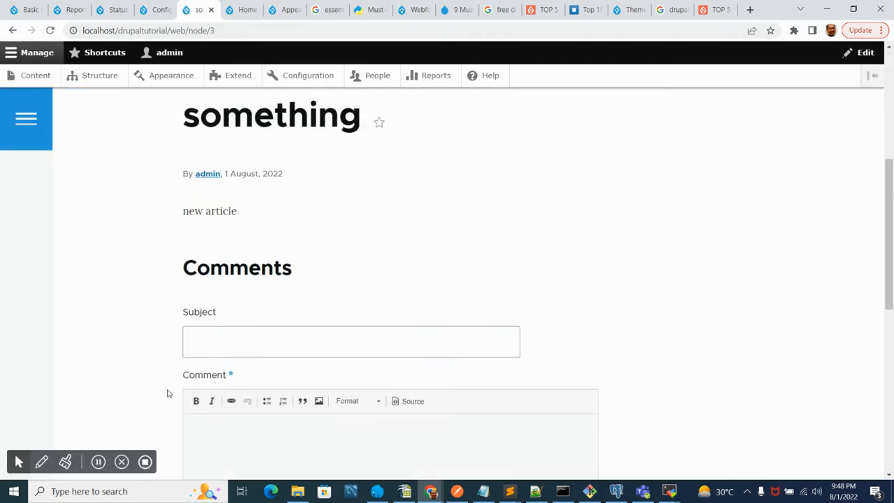
scroll(169, 394, "down", 3)
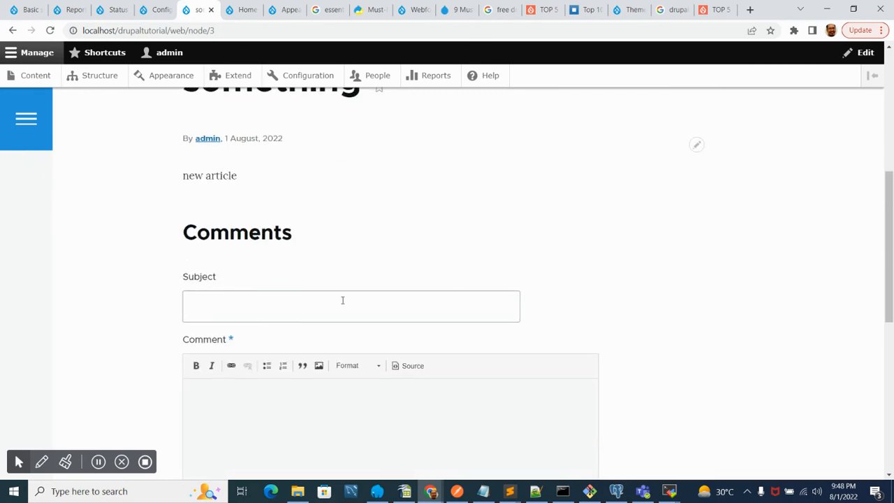
scroll(566, 280, "down", 3)
scroll(307, 314, "up", 3)
scroll(517, 311, "down", 3)
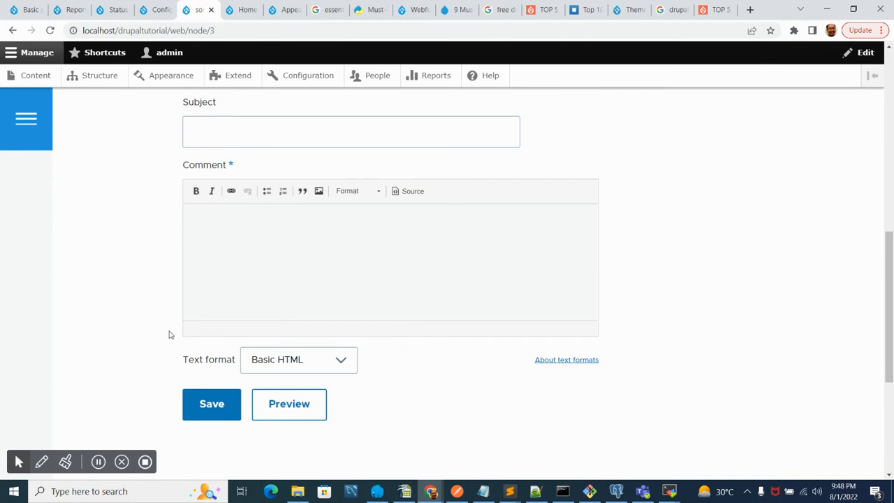
scroll(167, 335, "up", 3)
scroll(174, 334, "up", 3)
scroll(176, 336, "down", 6)
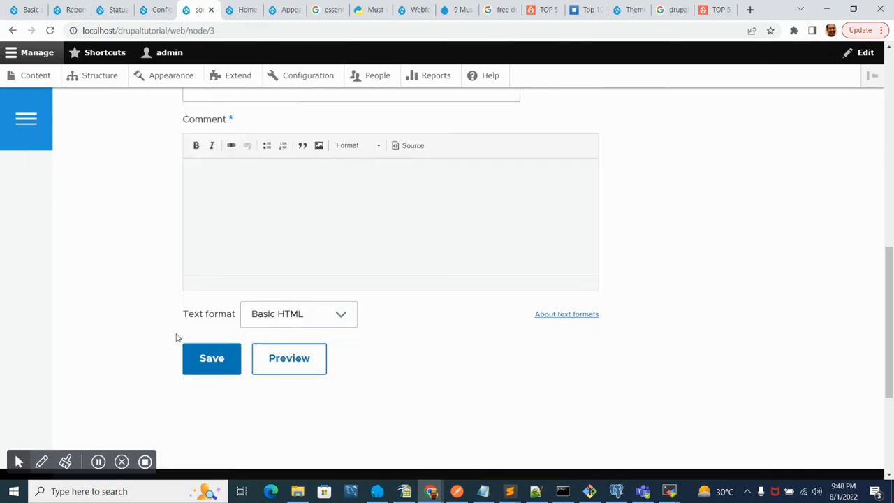
scroll(168, 282, "up", 2)
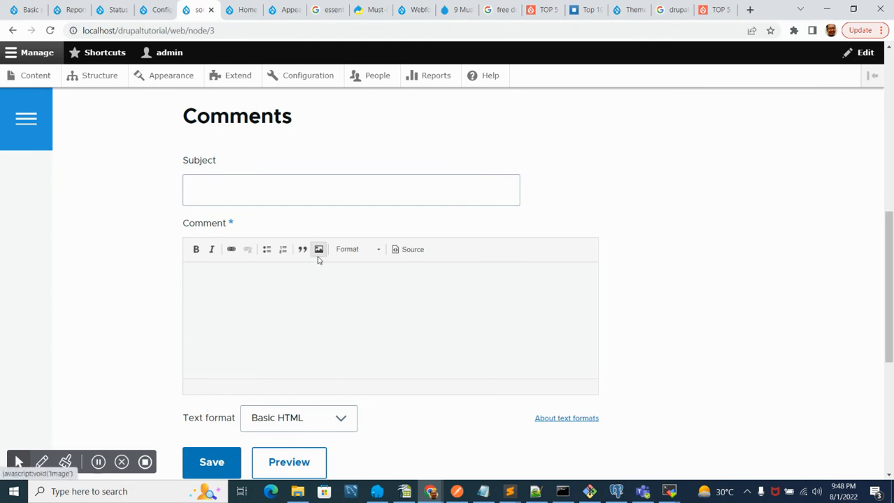
scroll(353, 377, "down", 3)
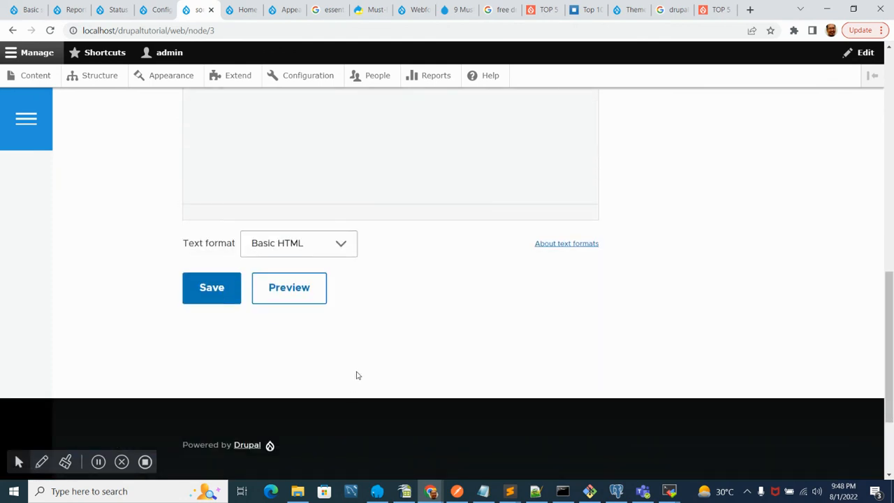
scroll(363, 369, "up", 10)
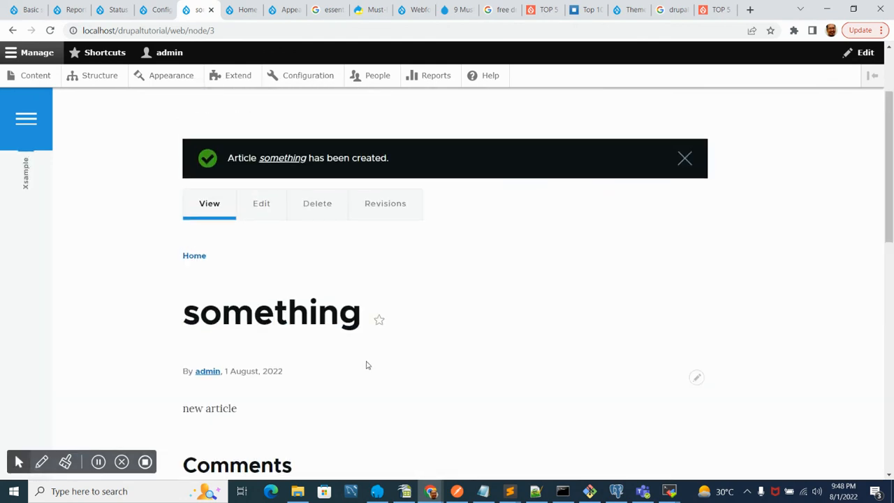
- Reload the home page tab and scroll through the promoted articles listed there
left_click(245, 9)
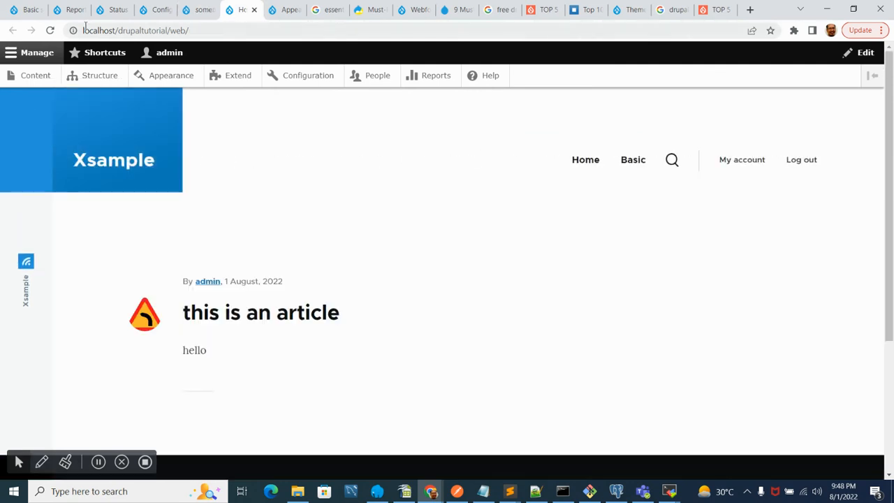
left_click(52, 31)
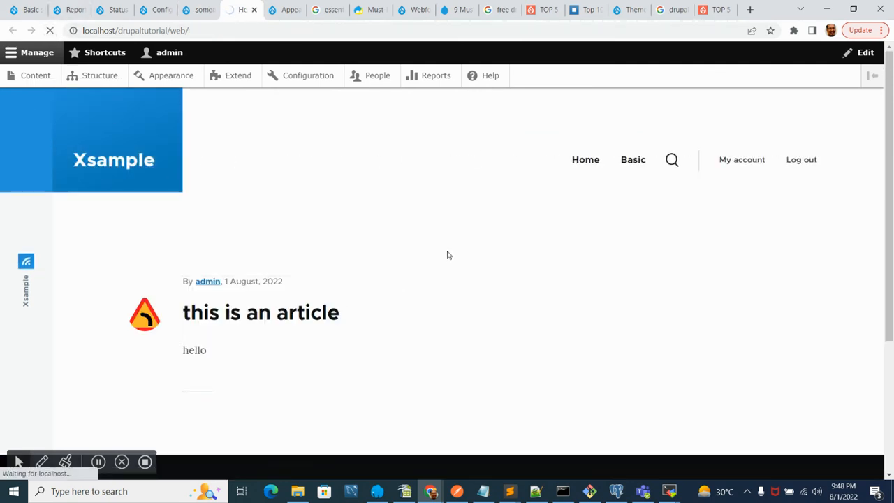
scroll(314, 300, "down", 3)
scroll(251, 295, "up", 3)
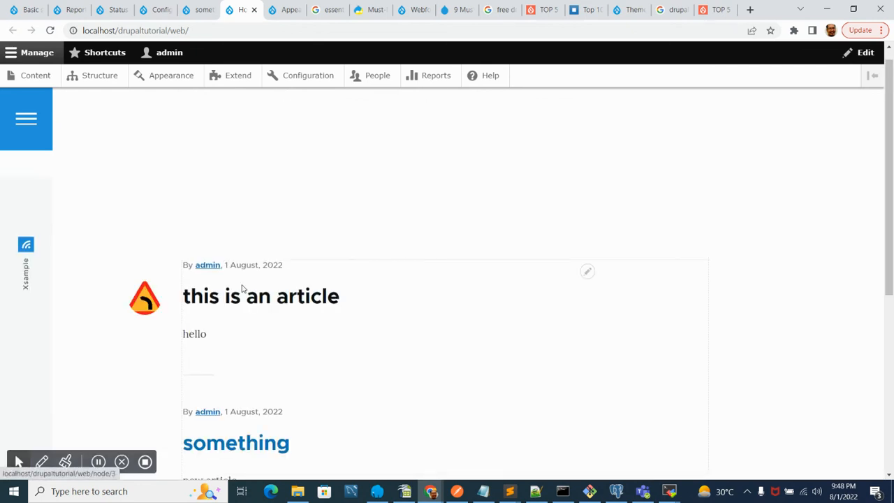
scroll(254, 337, "down", 2)
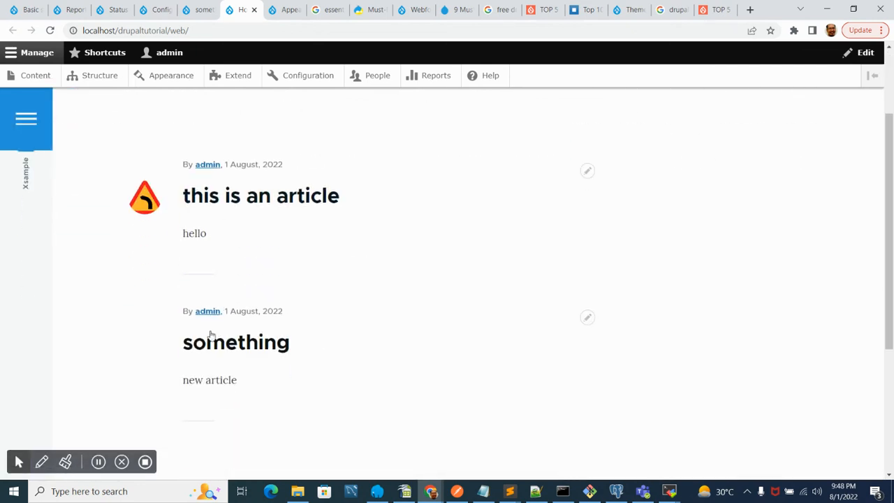
scroll(389, 403, "up", 2)
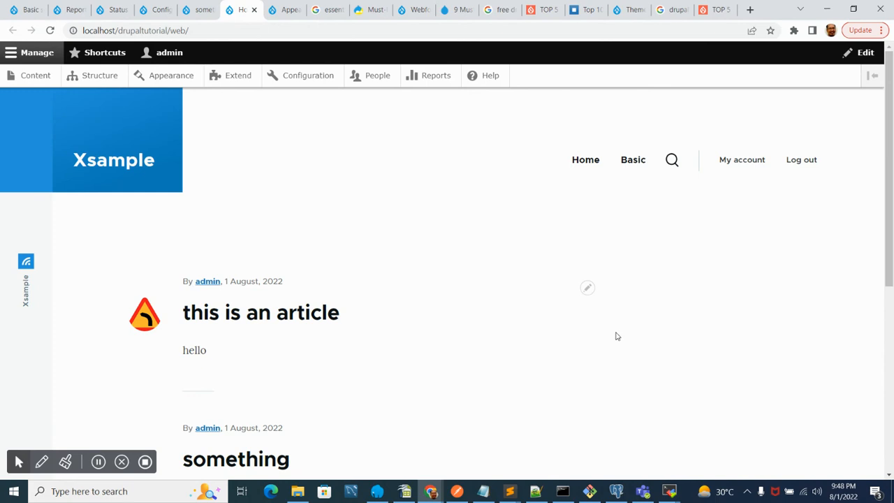
scroll(577, 373, "down", 3)
scroll(577, 373, "up", 3)
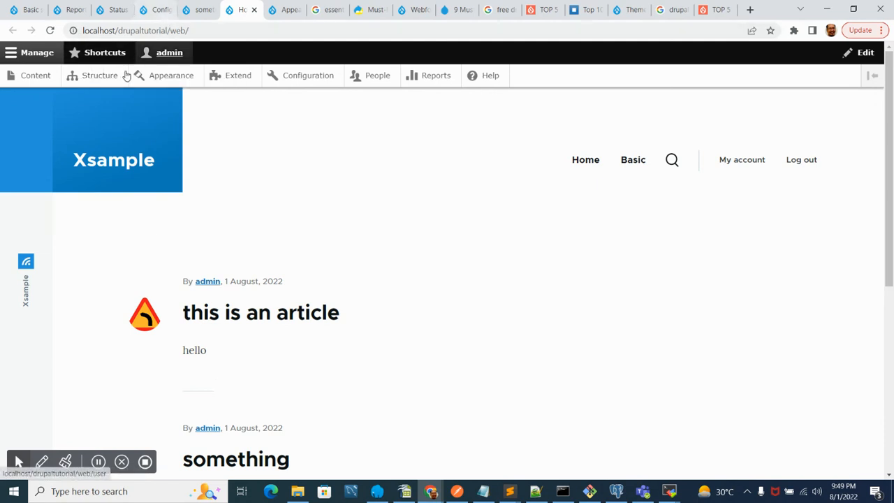
- Return to the article's tab, open the Structure administration page and scan its sections
left_click(201, 9)
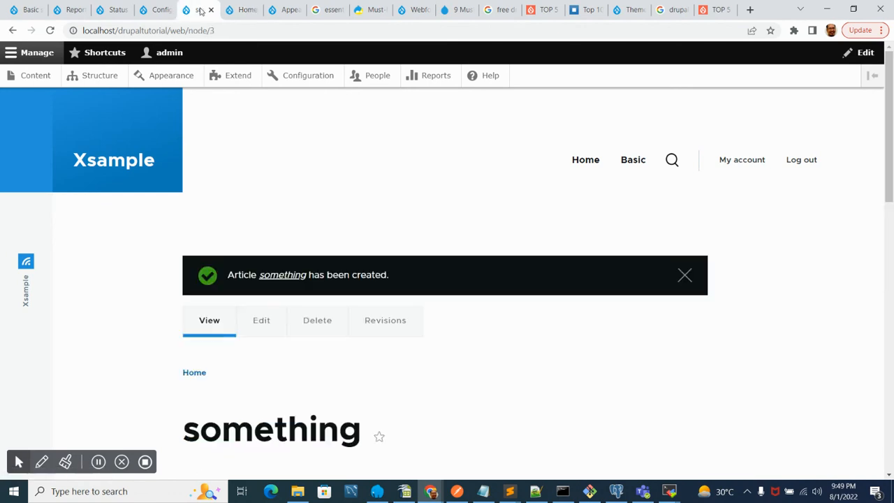
left_click(30, 75)
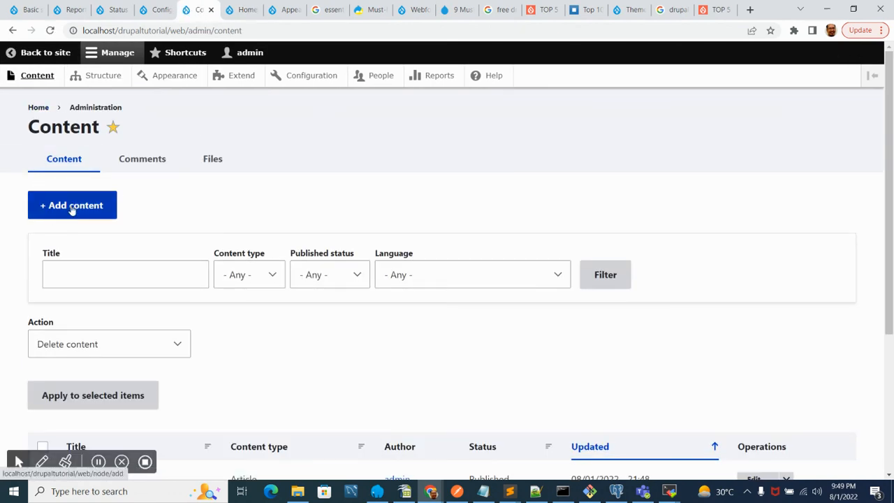
left_click(72, 208)
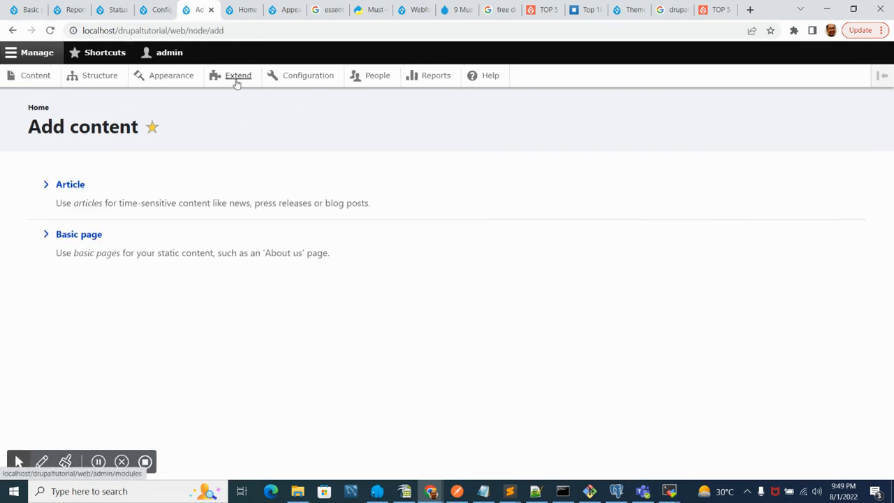
left_click(92, 81)
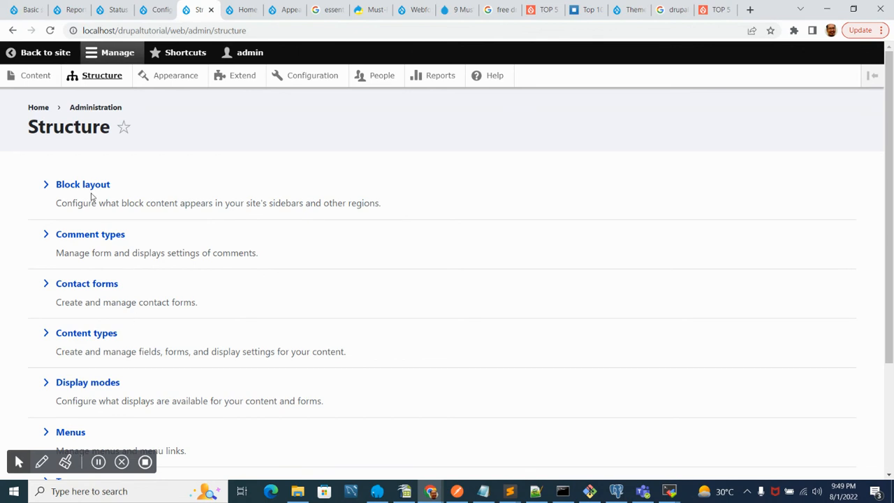
scroll(230, 299, "down", 3)
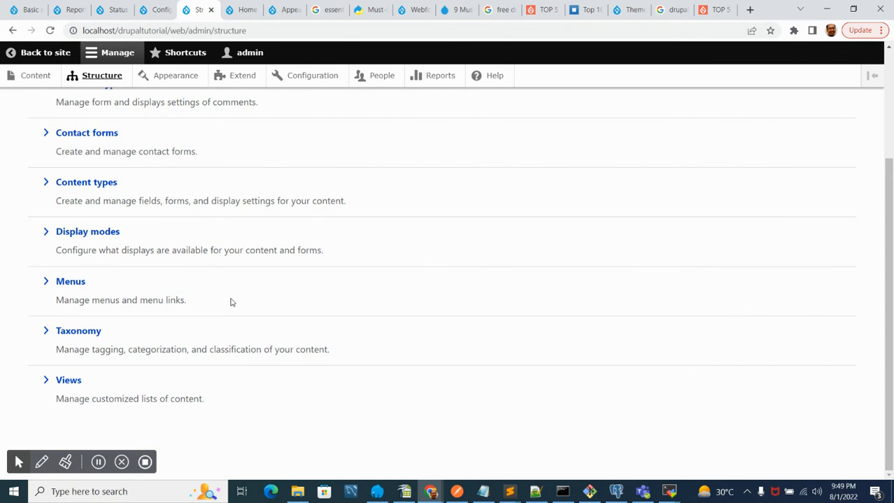
scroll(231, 302, "up", 3)
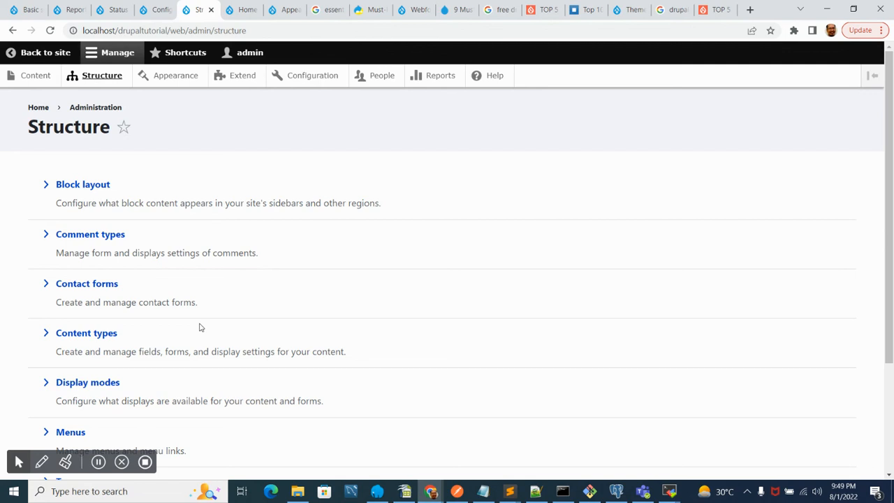
mouse_move(889, 122)
left_mouse_down()
mouse_move(878, 285)
mouse_move(889, 115)
mouse_move(887, 286)
mouse_move(890, 112)
mouse_move(893, 302)
mouse_move(878, 117)
left_mouse_up()
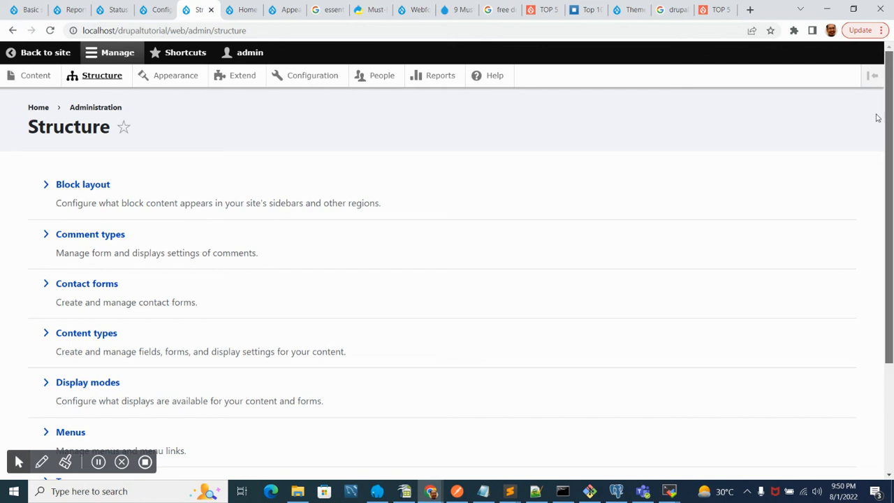
scroll(874, 126, "down", 3)
left_click_drag(878, 236, 862, 114)
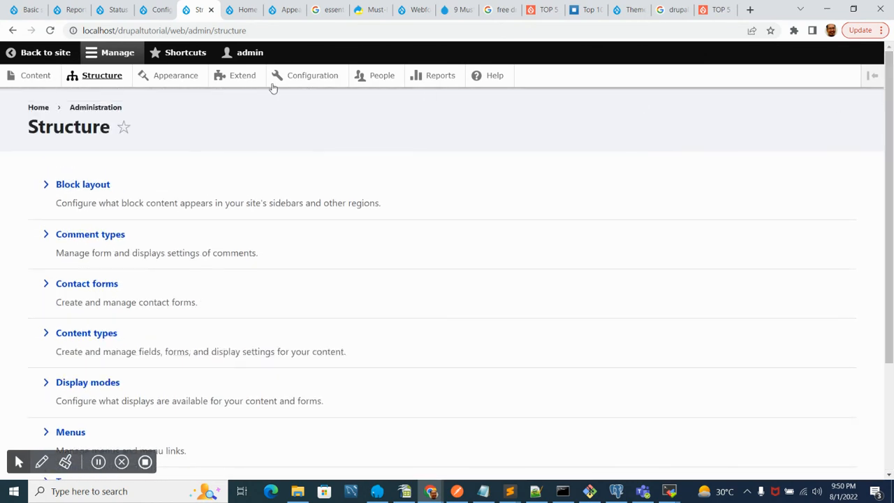